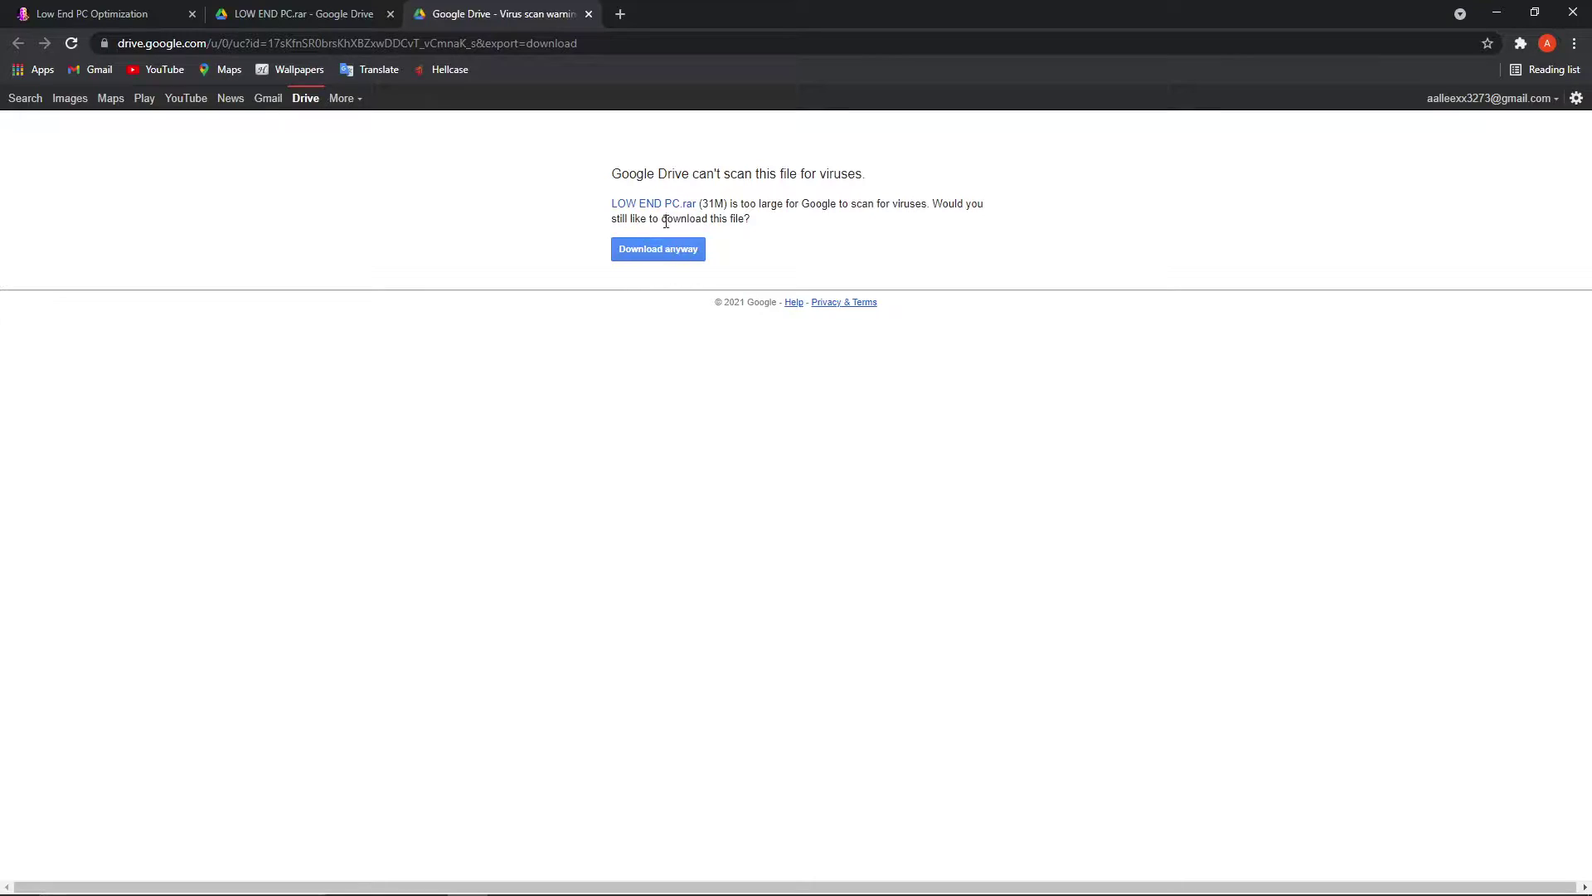
# Download LOW END PC.rar despite the virus scan warning, and open the LOW END PC folder inside the archive in WinRAR.
pyautogui.click(661, 247)
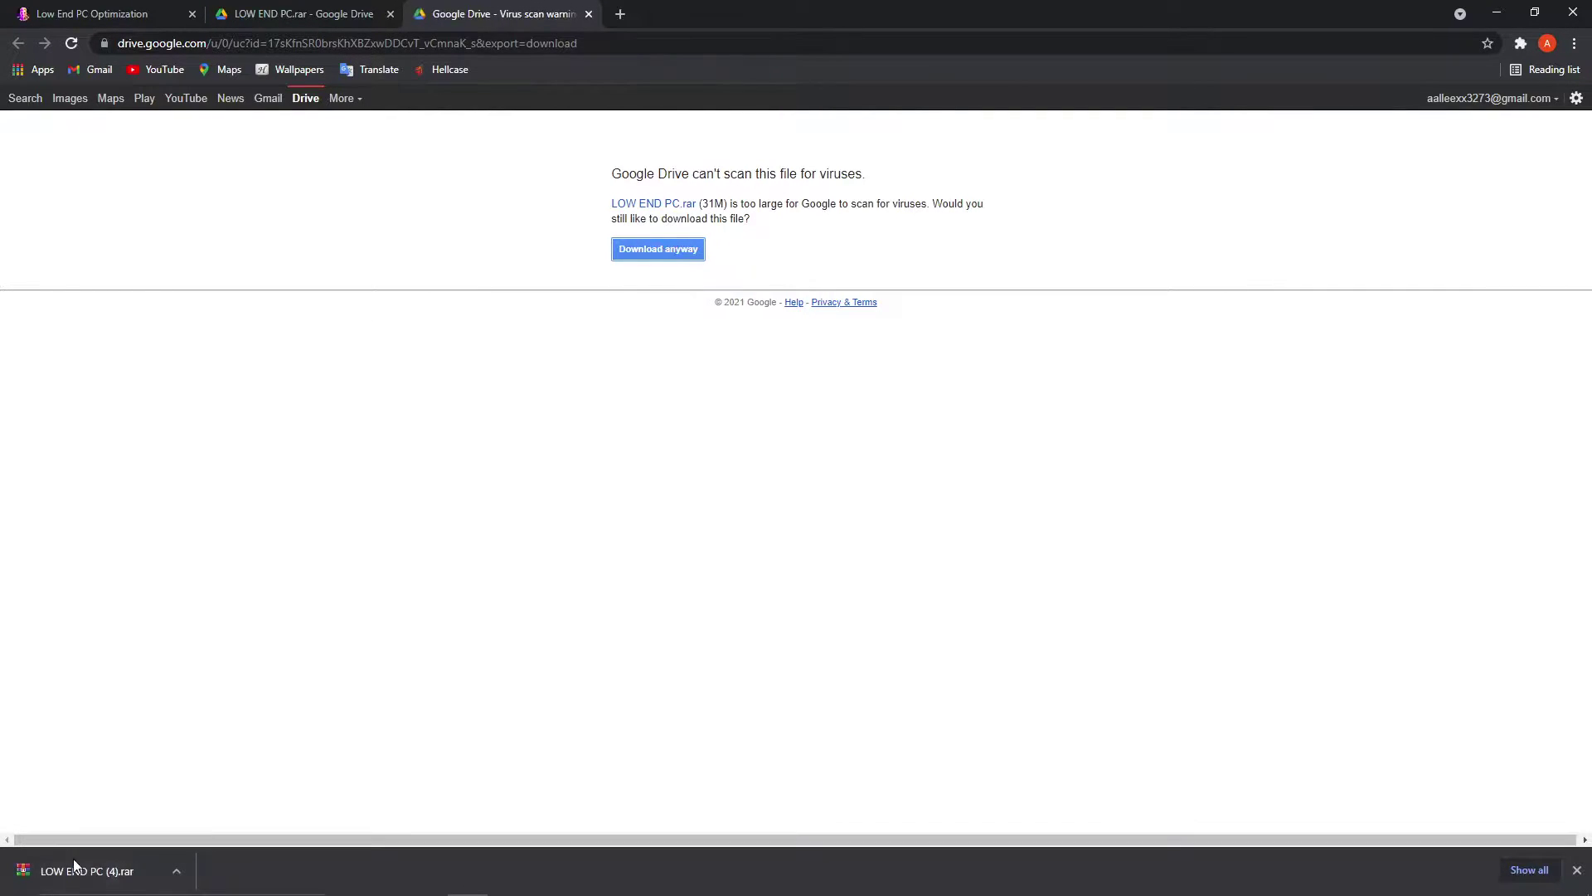
pyautogui.click(174, 872)
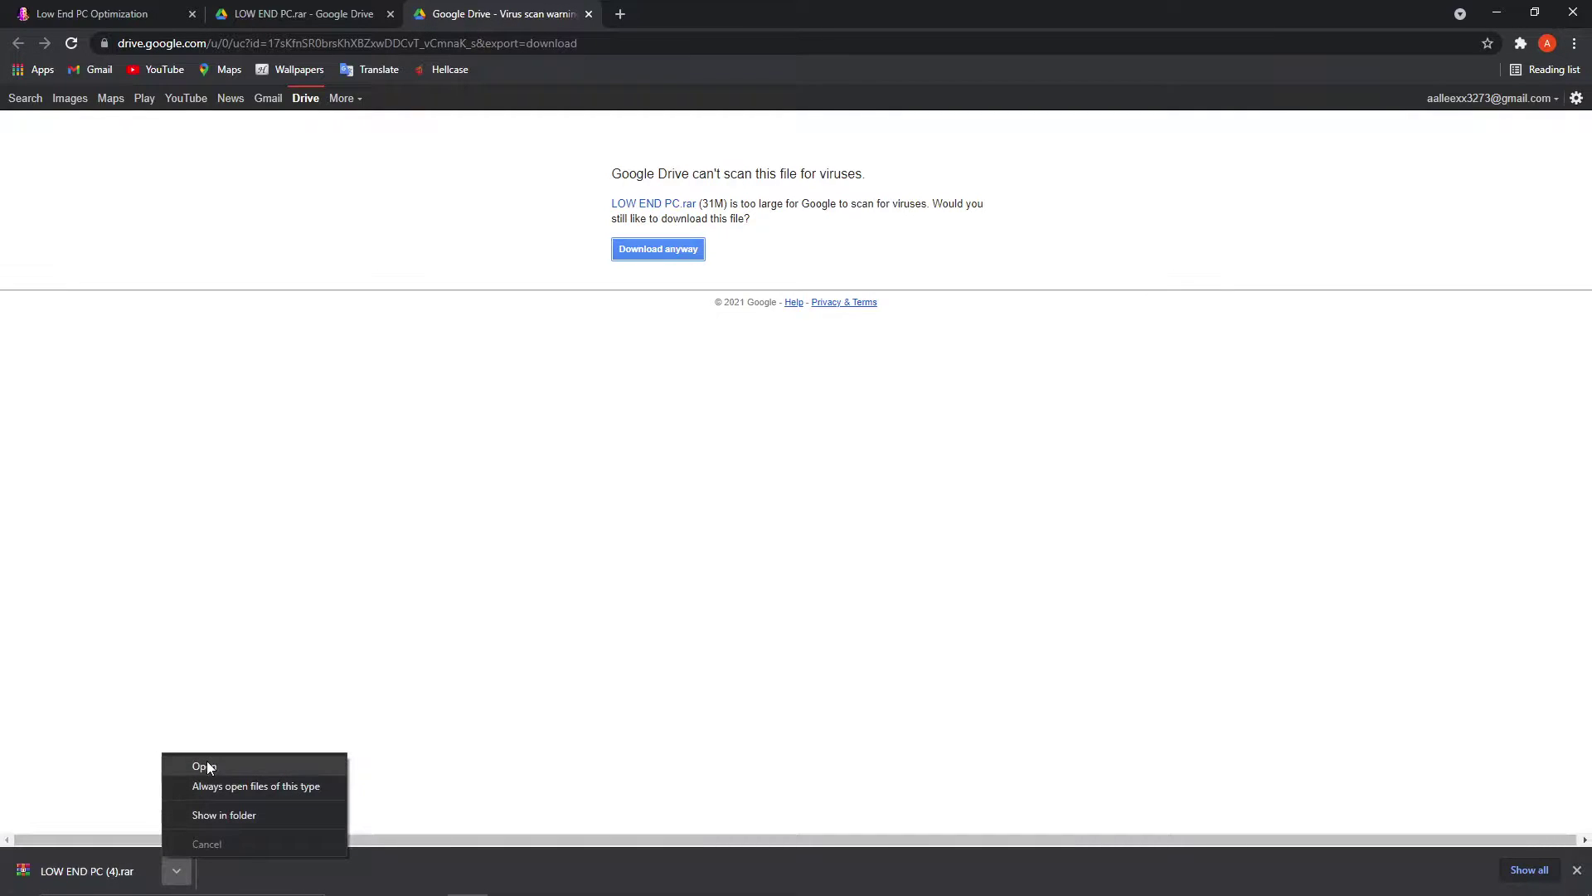
pyautogui.click(208, 766)
pyautogui.click(1497, 13)
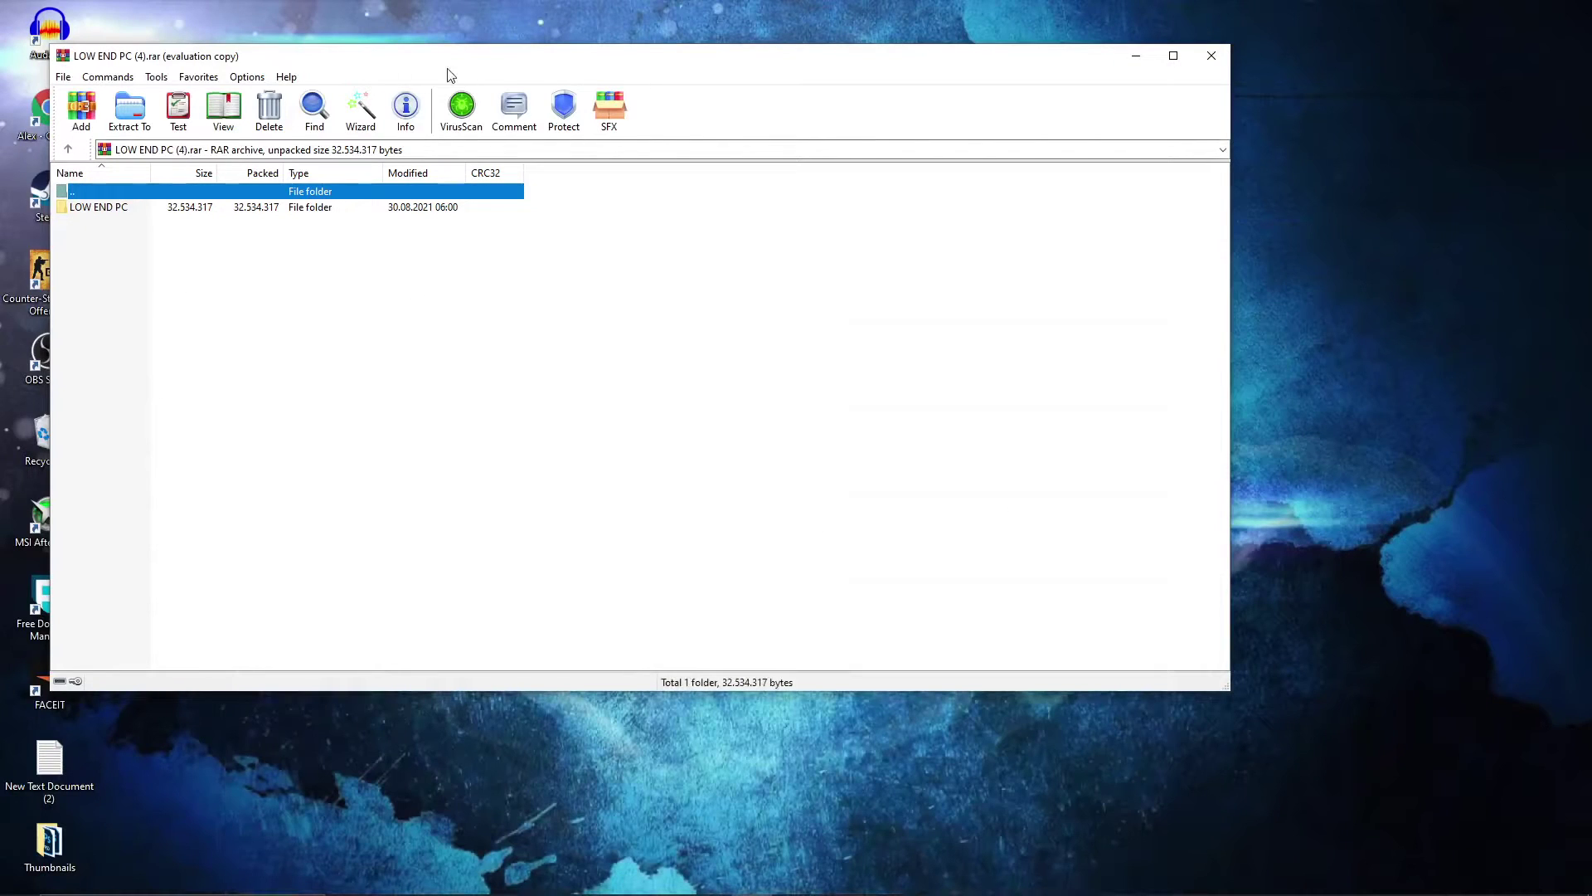
pyautogui.click(123, 212)
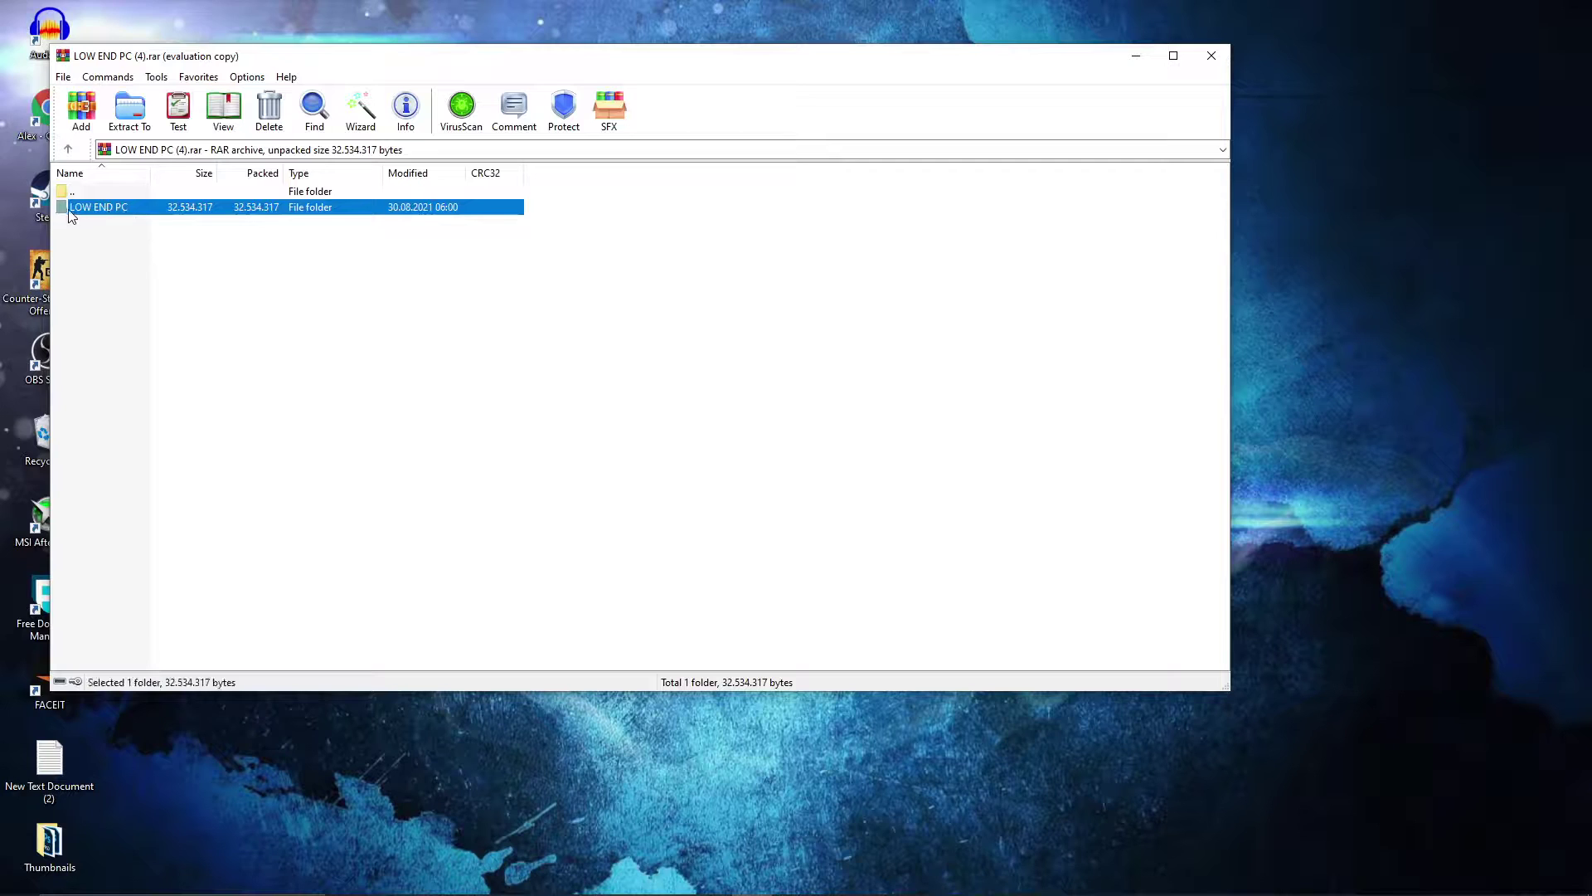
pyautogui.doubleClick(105, 208)
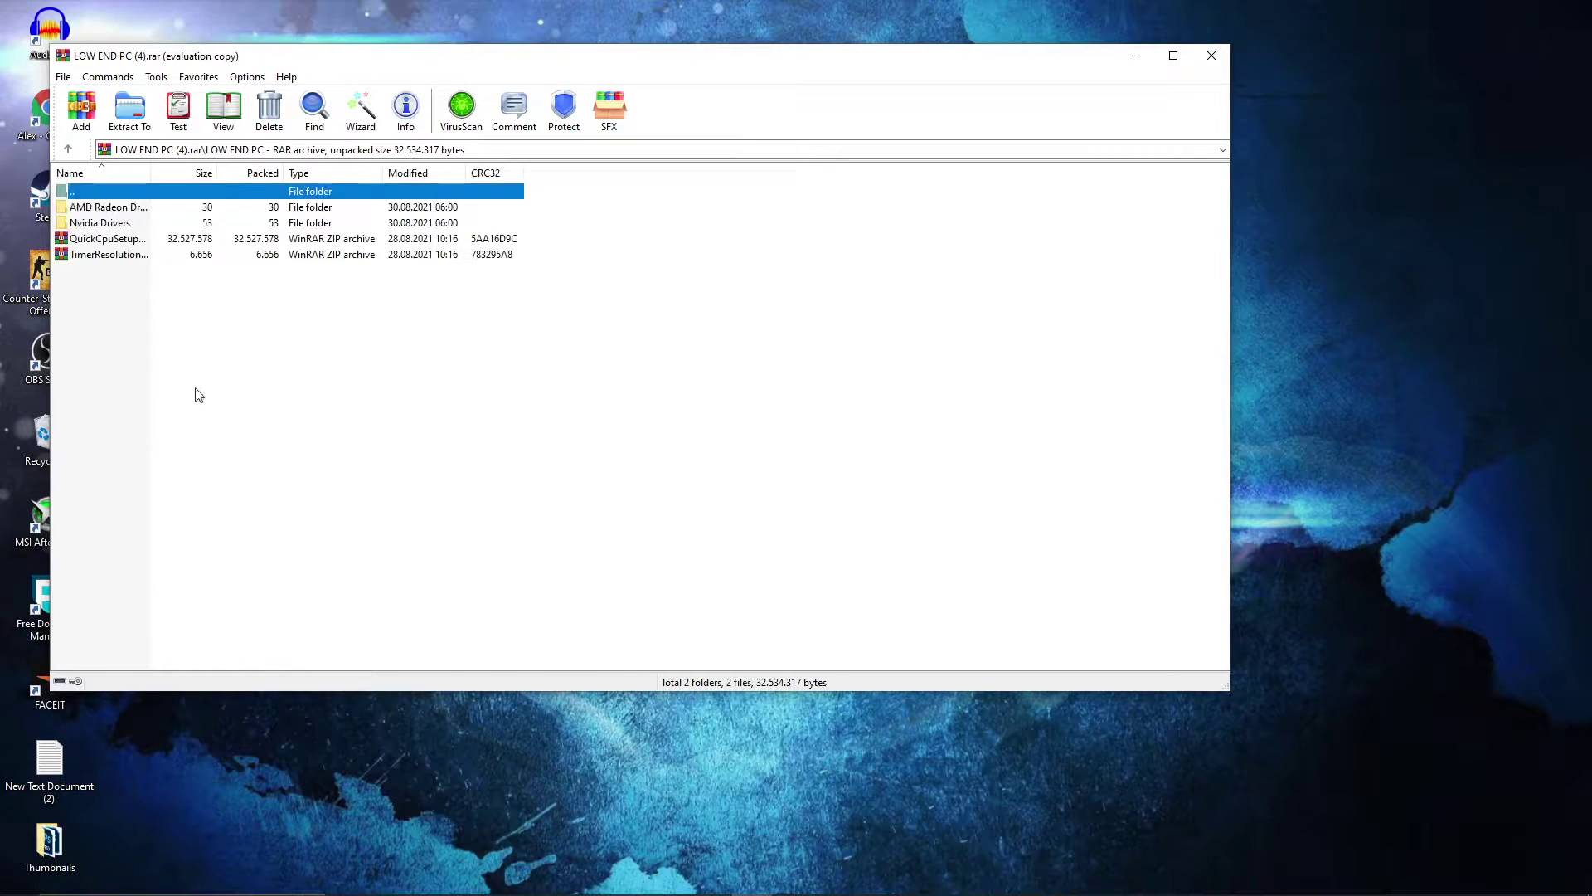
# Open the text file in the archive's AMD Radeon Driver folder, copy its support link and minimize Notepad.
pyautogui.click(134, 212)
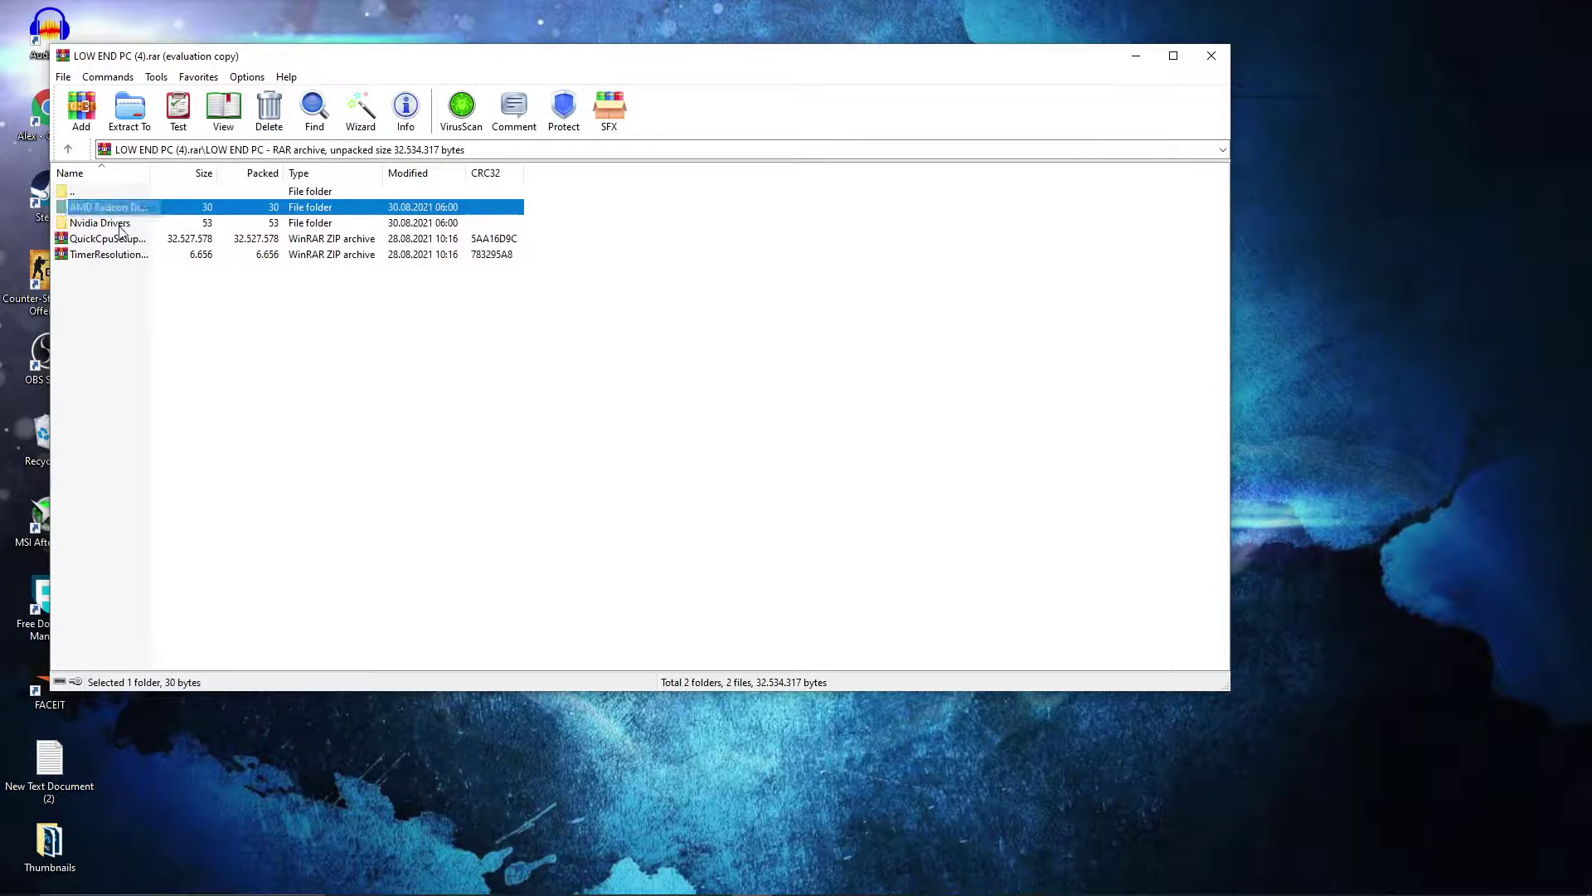
pyautogui.click(120, 225)
pyautogui.click(121, 224)
pyautogui.click(116, 210)
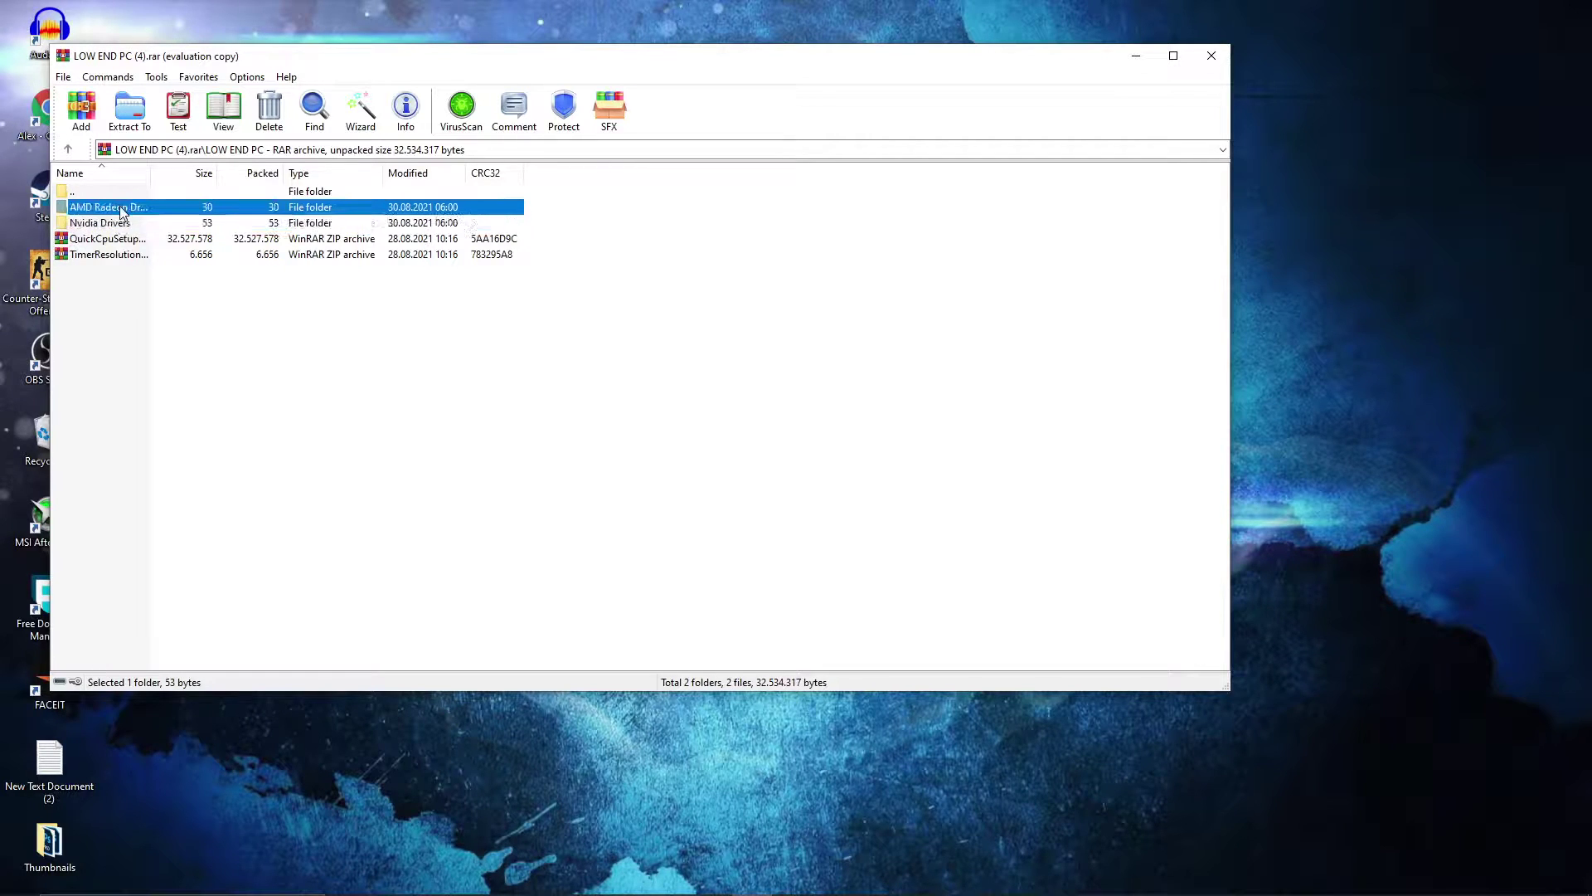
pyautogui.doubleClick(113, 212)
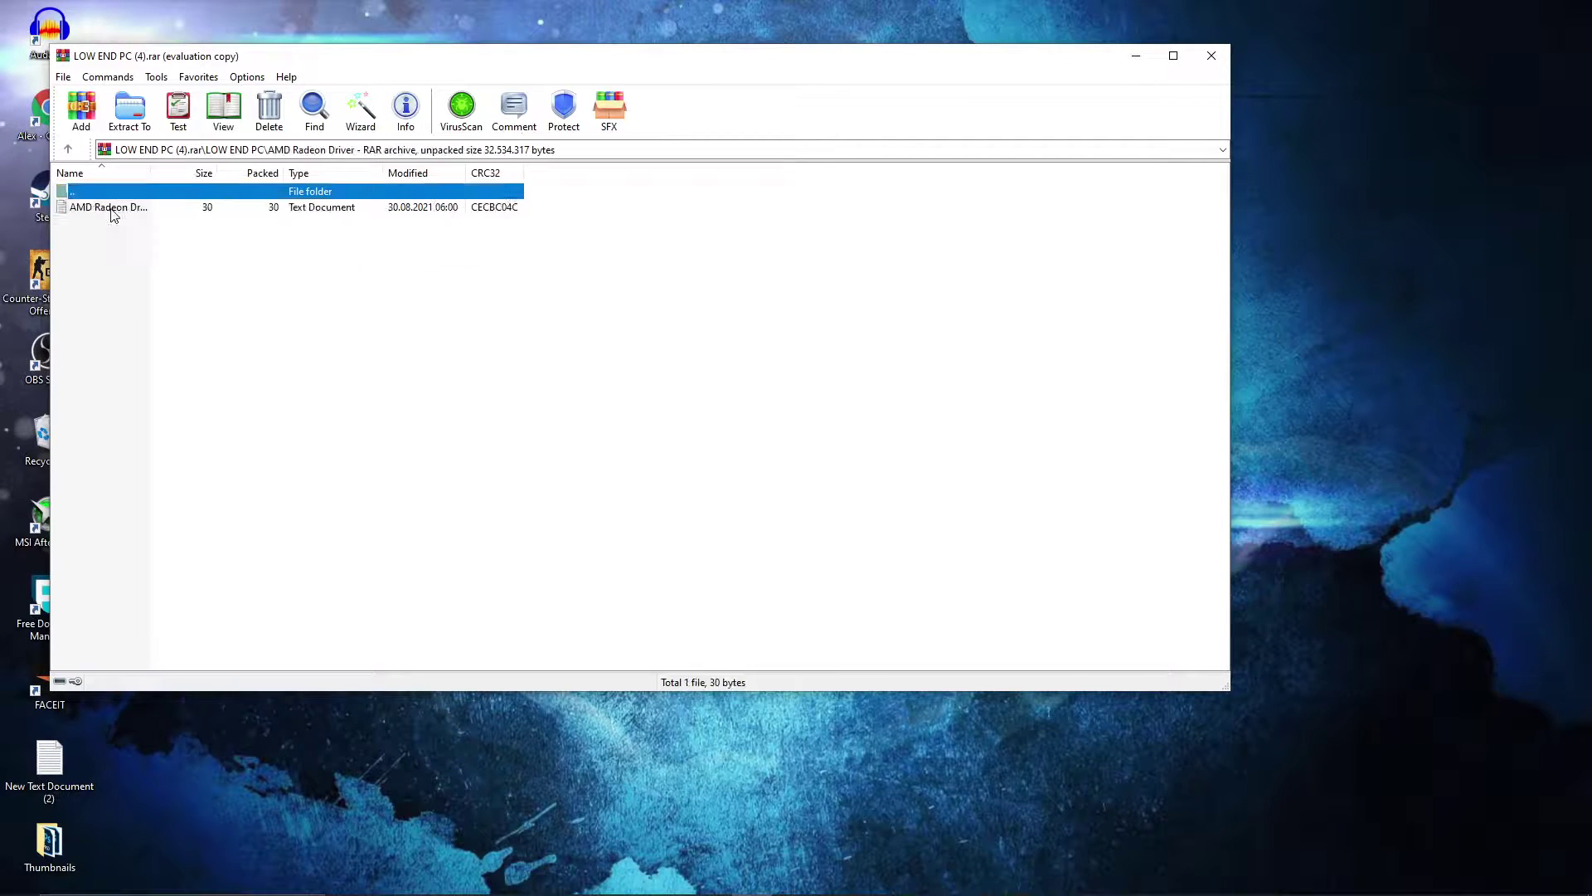
pyautogui.doubleClick(121, 208)
pyautogui.moveTo(1001, 70); pyautogui.dragTo(801, 70)
pyautogui.rightClick(818, 68)
pyautogui.click(882, 122)
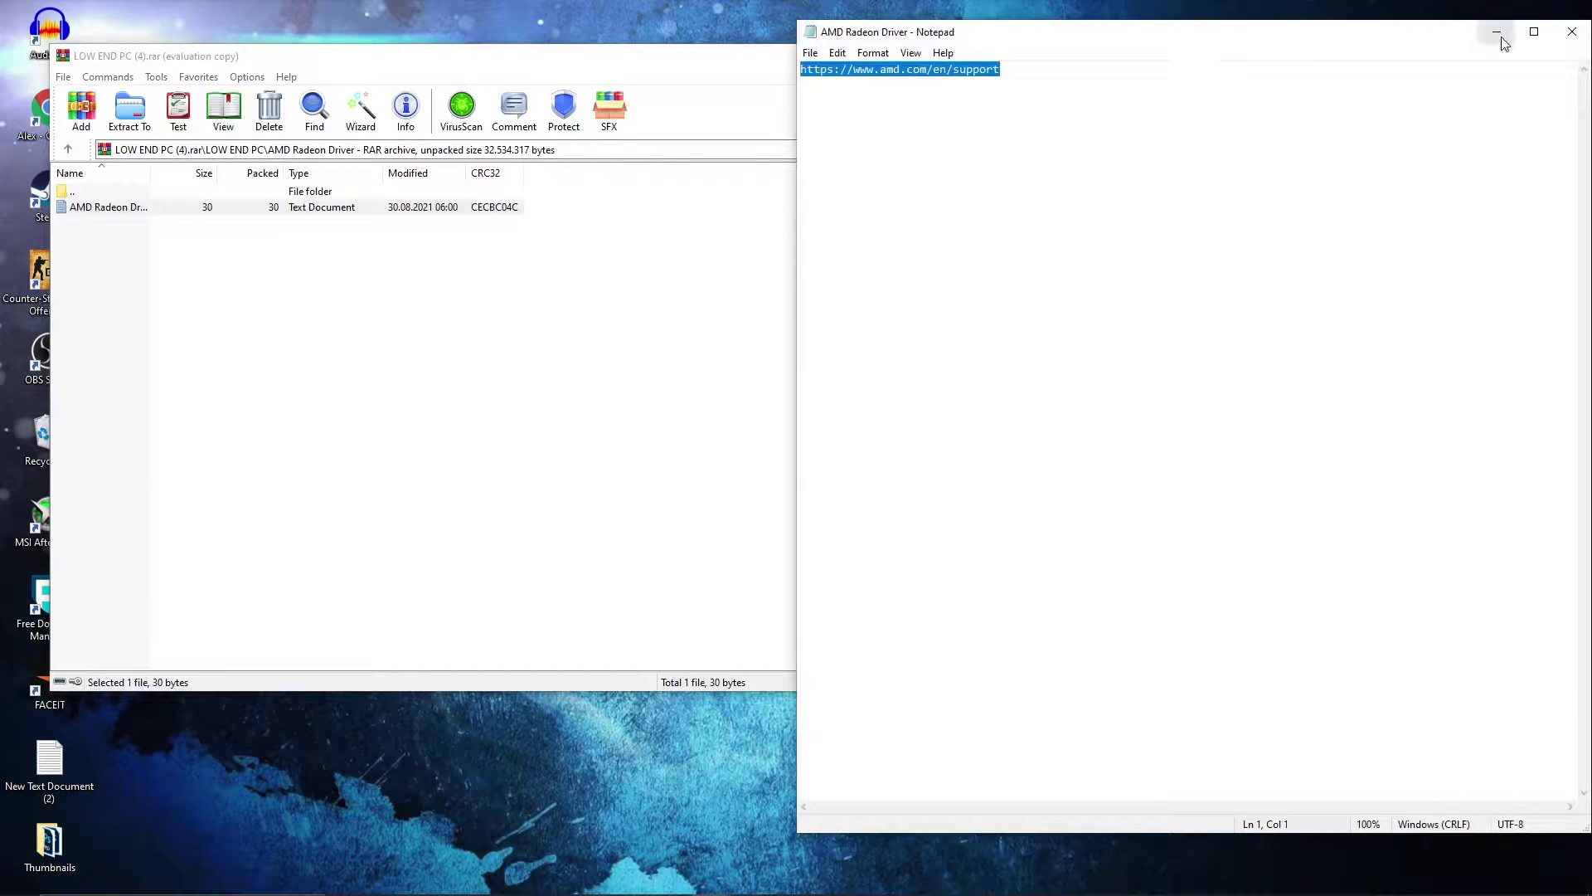
pyautogui.click(1496, 31)
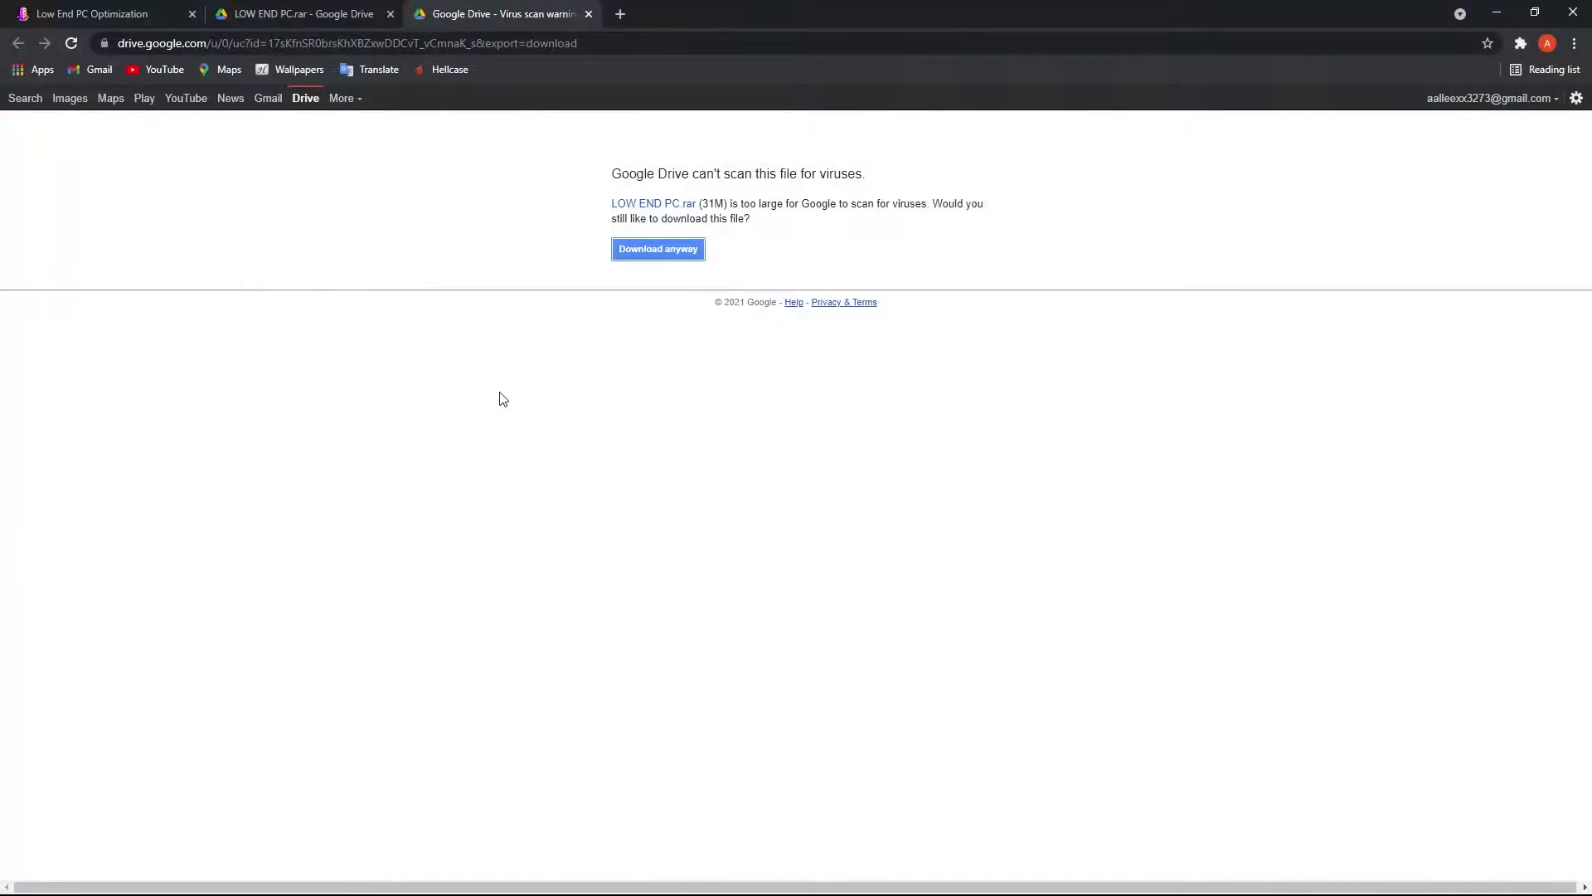
# Load the copied AMD support link in a new Chrome tab and examine the driver product selection.
pyautogui.click(620, 17)
pyautogui.rightClick(624, 43)
pyautogui.click(690, 166)
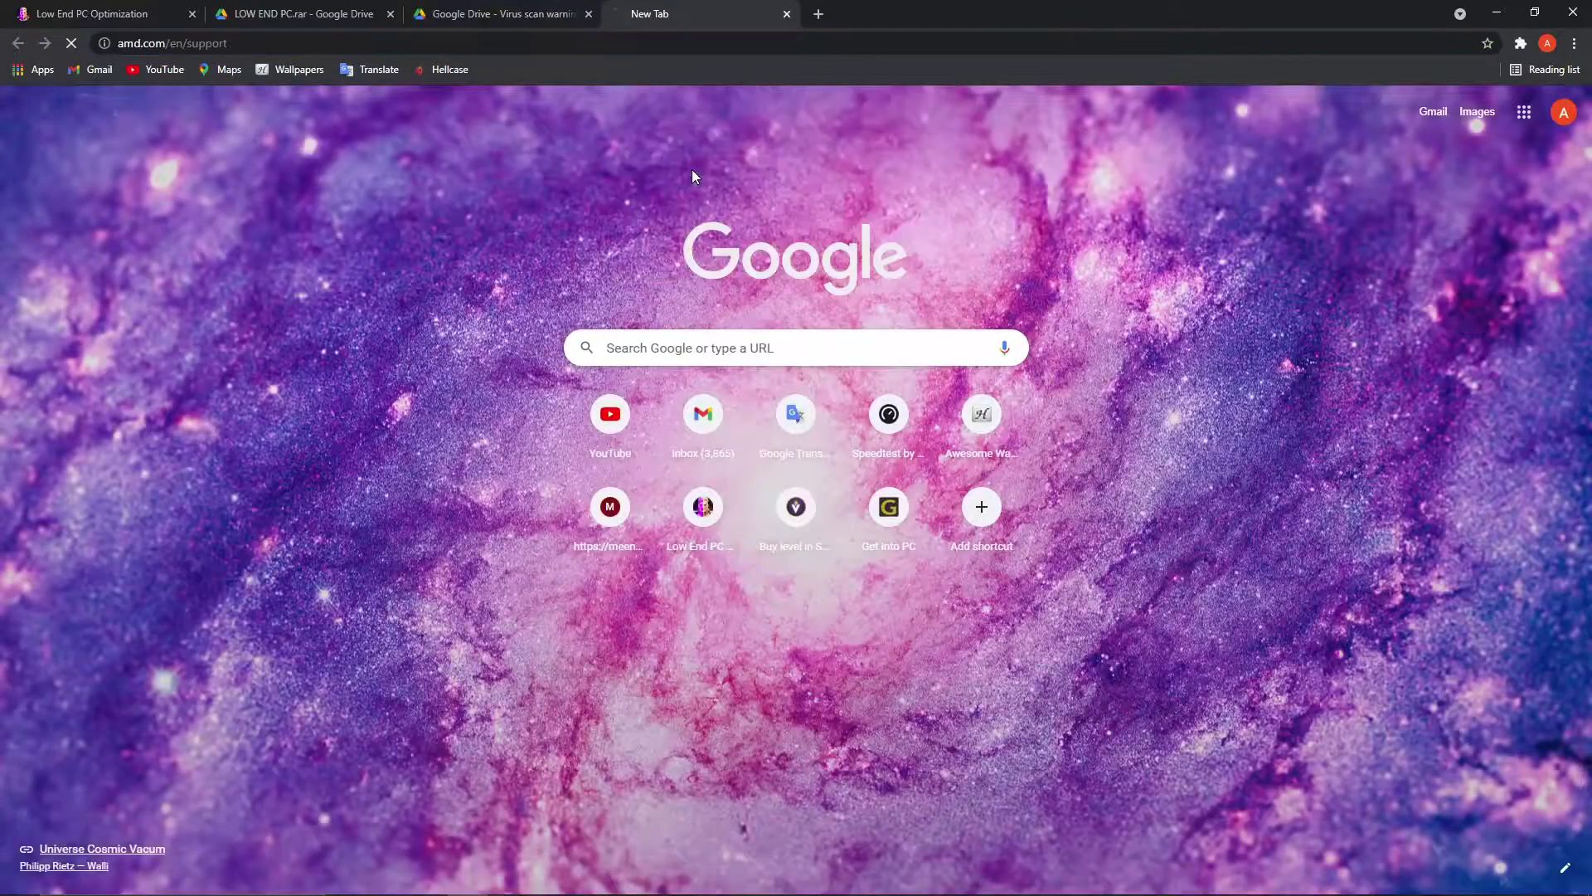
pyautogui.scroll(-5, 1069, 527)
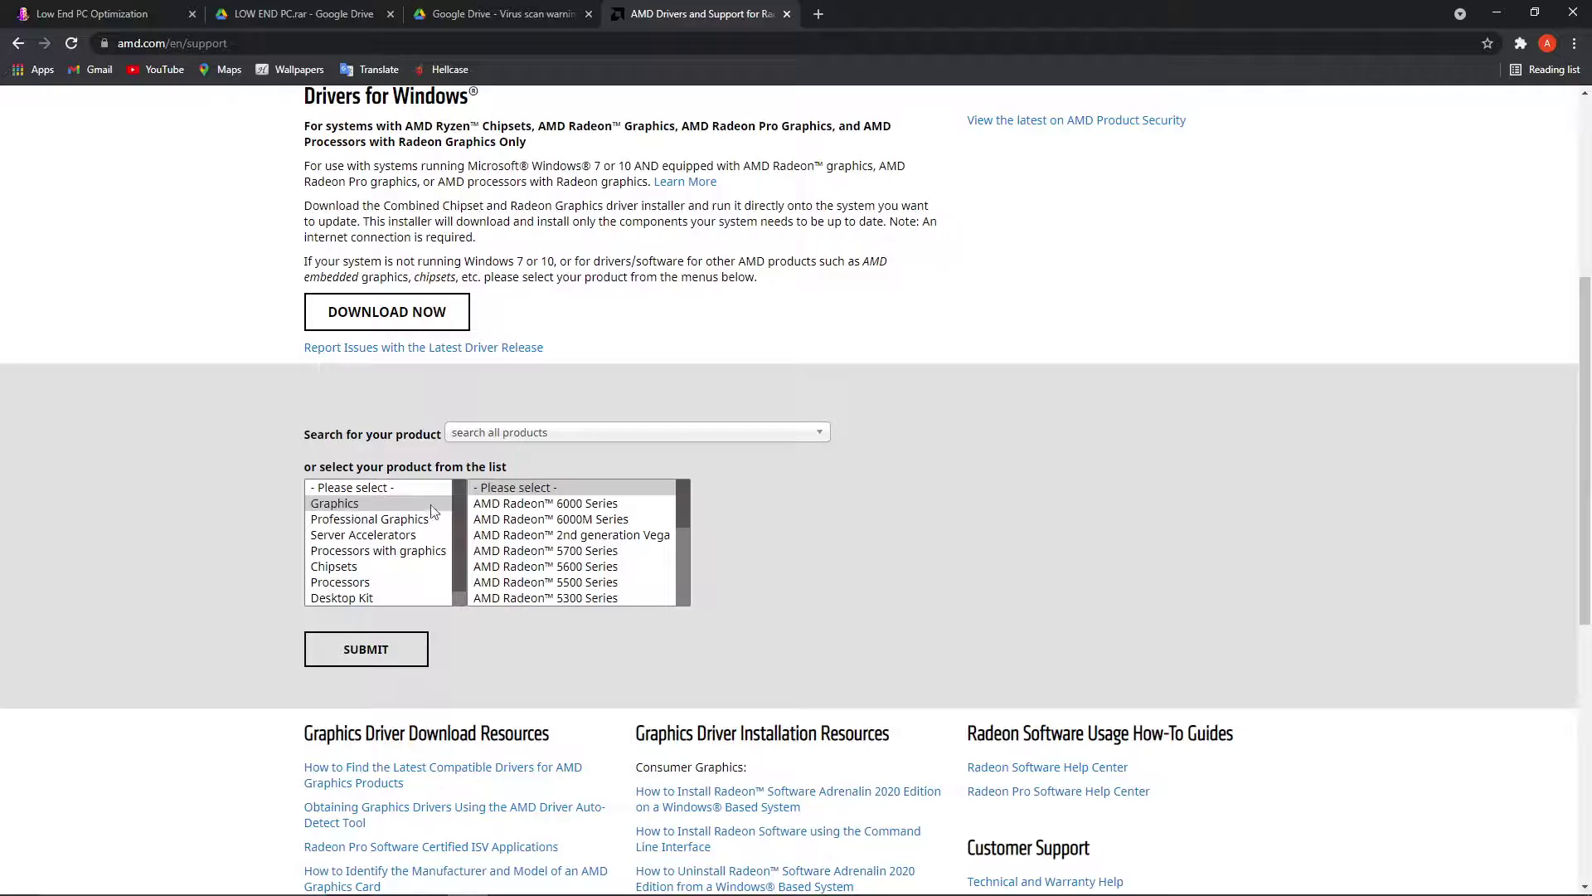
pyautogui.scroll(-5, 564, 524)
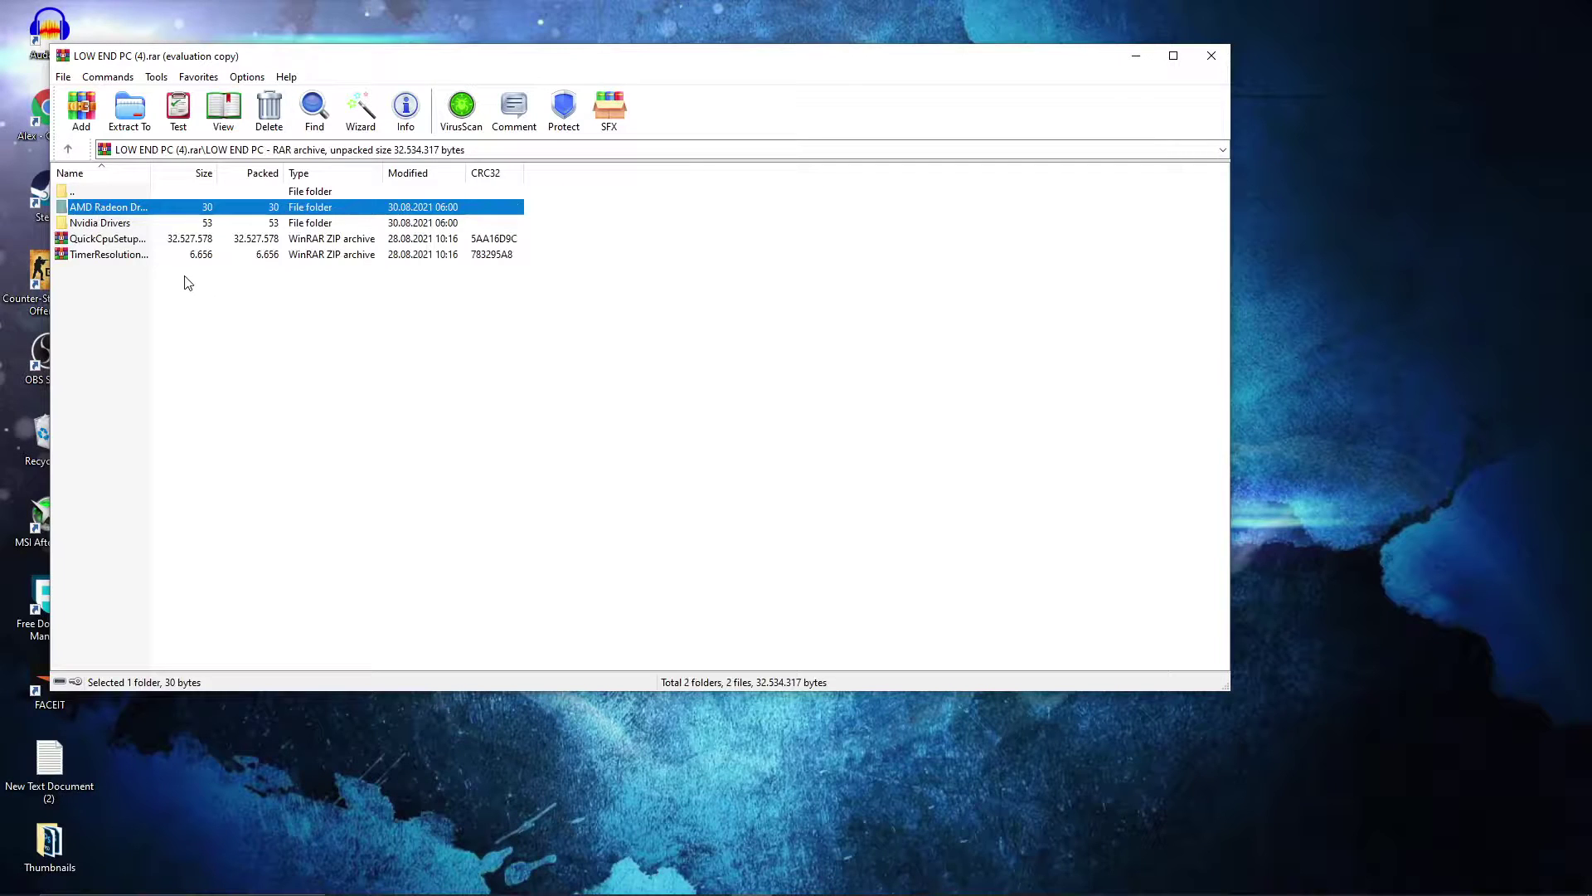
# In the WinRAR archive, open Nvidia Driver.txt from the Nvidia Drivers folder, copy its link and close Notepad.
pyautogui.click(134, 223)
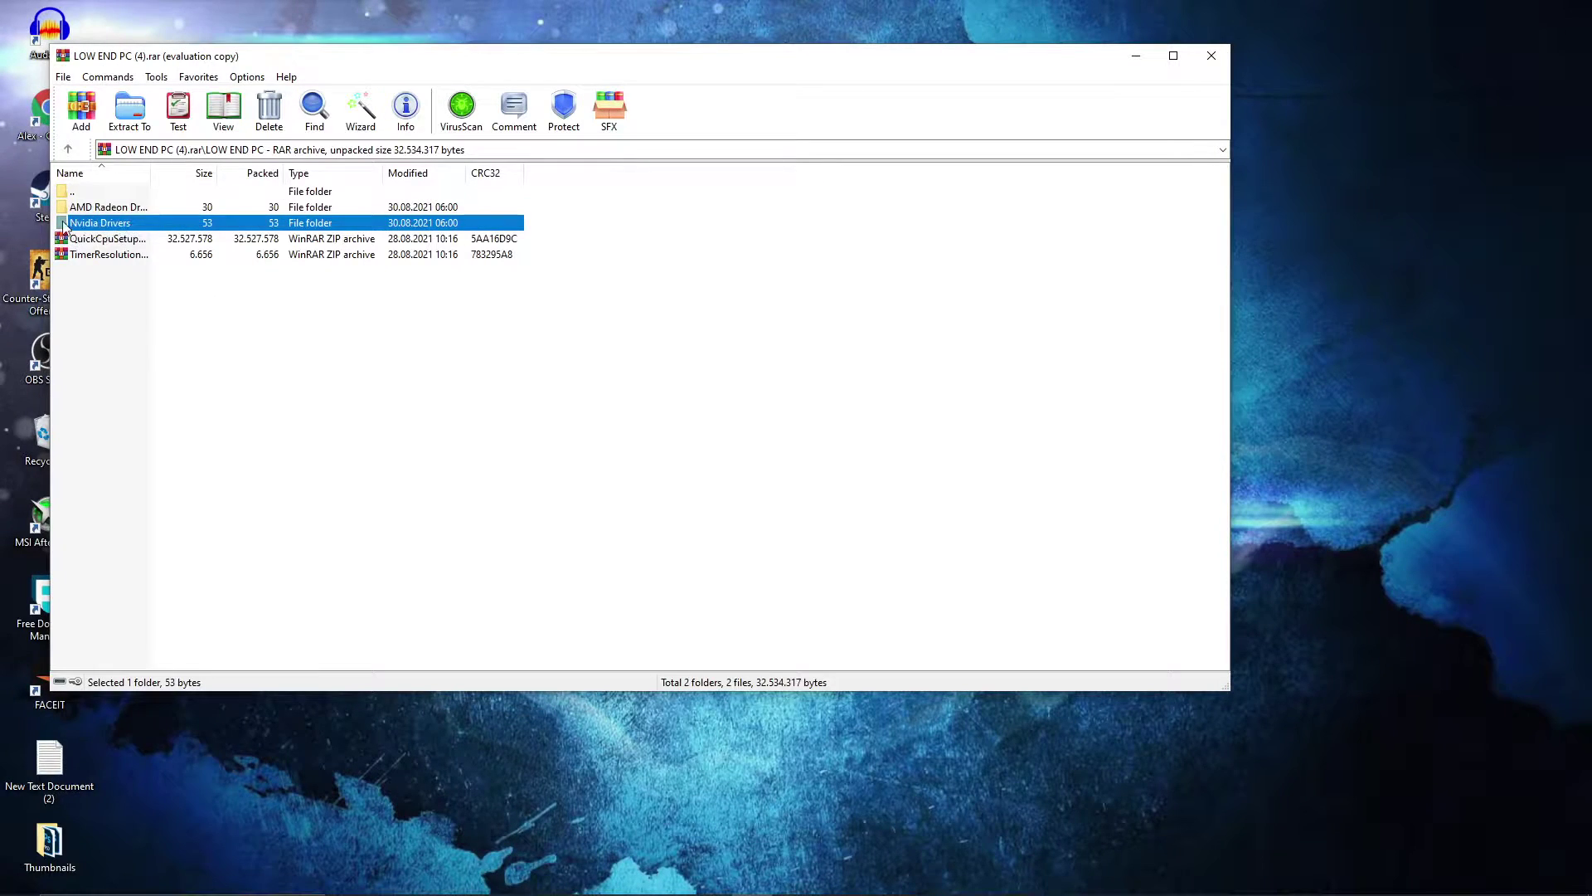
pyautogui.doubleClick(97, 226)
pyautogui.click(124, 211)
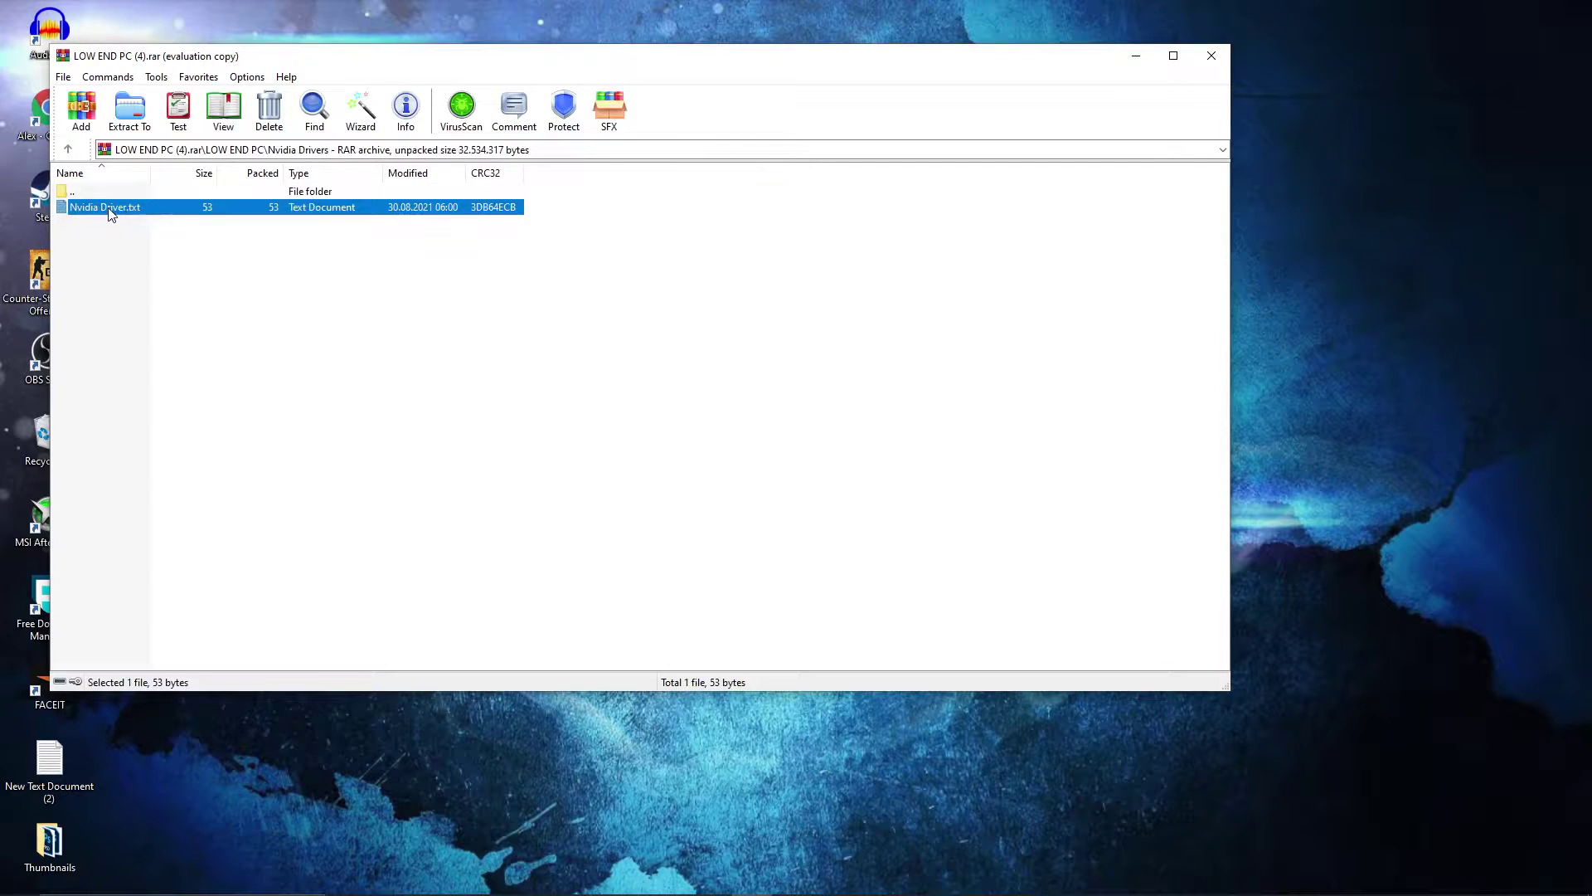
pyautogui.doubleClick(109, 209)
pyautogui.moveTo(1161, 82); pyautogui.dragTo(801, 70)
pyautogui.rightClick(810, 70)
pyautogui.click(896, 123)
pyautogui.click(1573, 33)
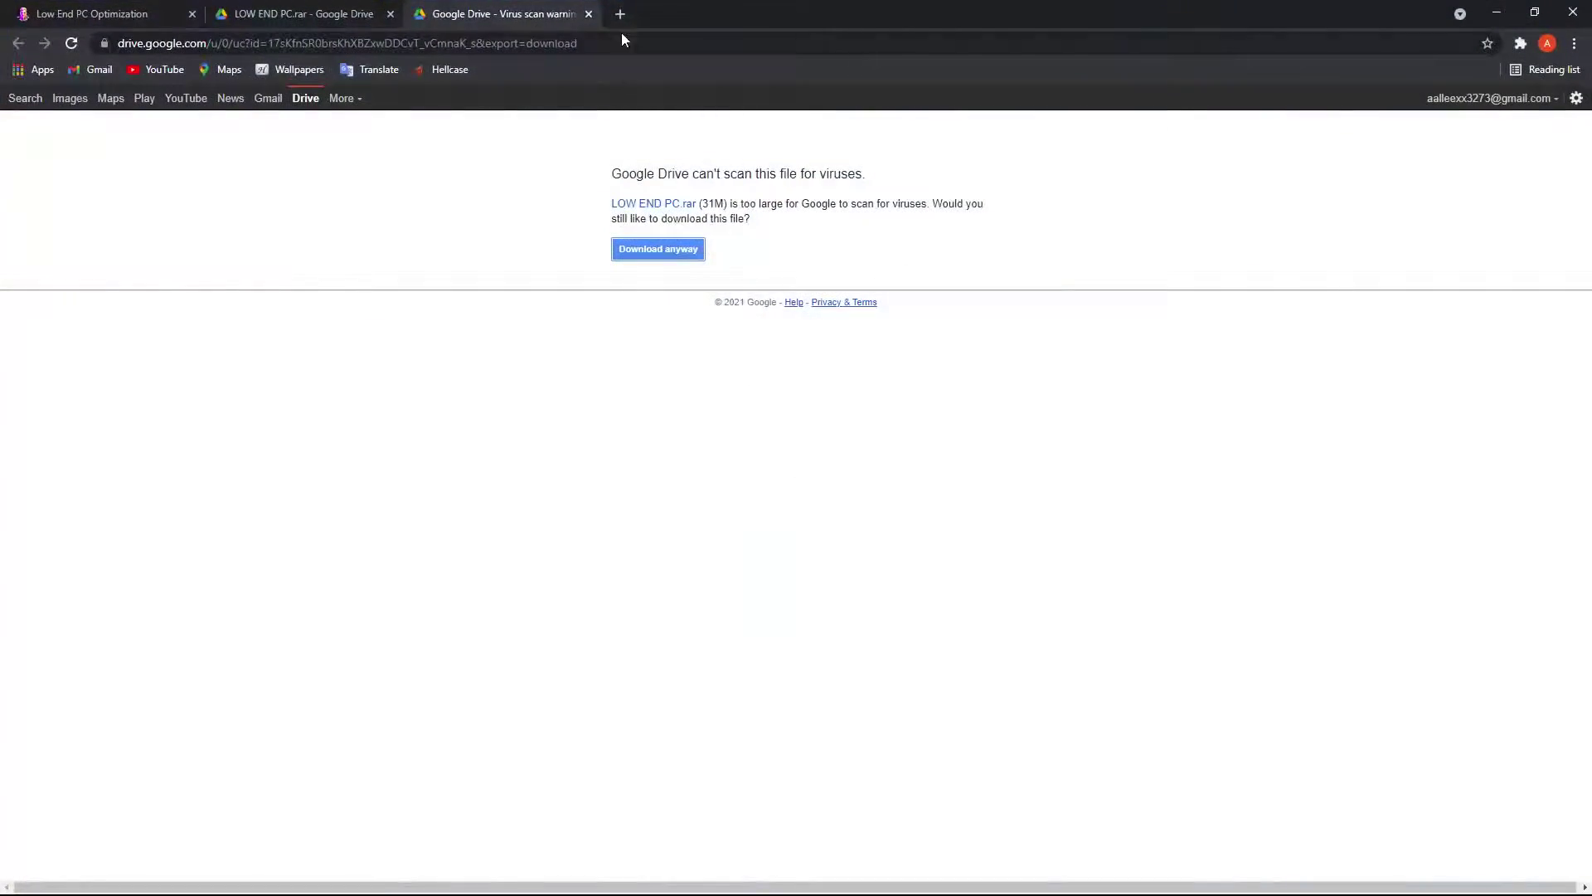
# Load the copied NVIDIA driver download link in a new Chrome tab.
pyautogui.click(620, 14)
pyautogui.rightClick(624, 41)
pyautogui.click(712, 174)
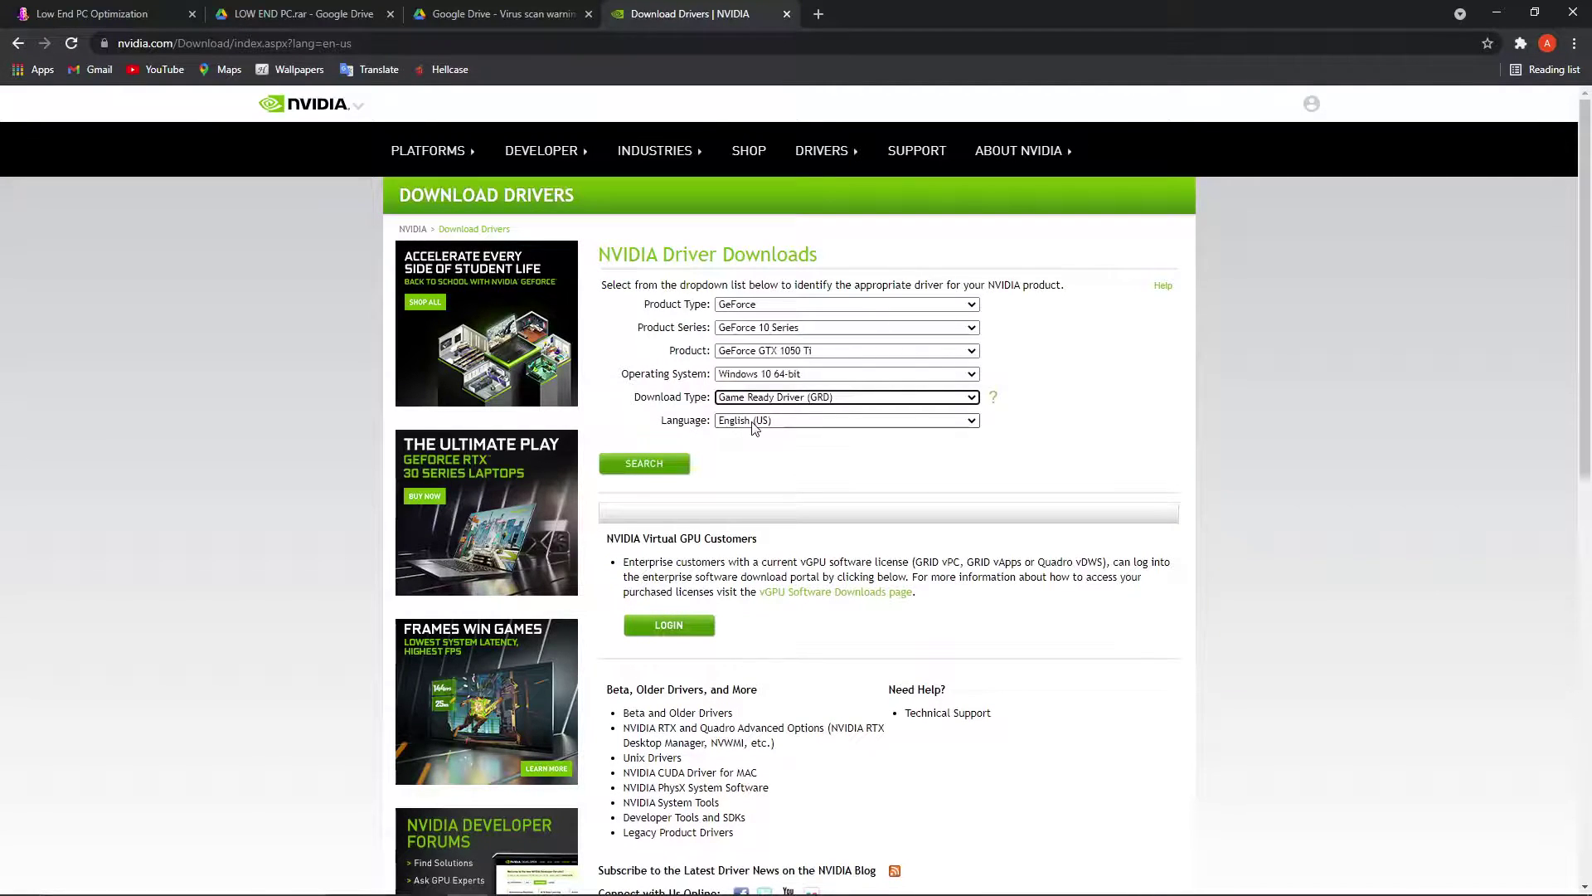
# Search for the GeForce GTX 1050 Ti Game Ready Driver for Windows 10 64-bit and download it.
pyautogui.click(640, 458)
pyautogui.click(626, 380)
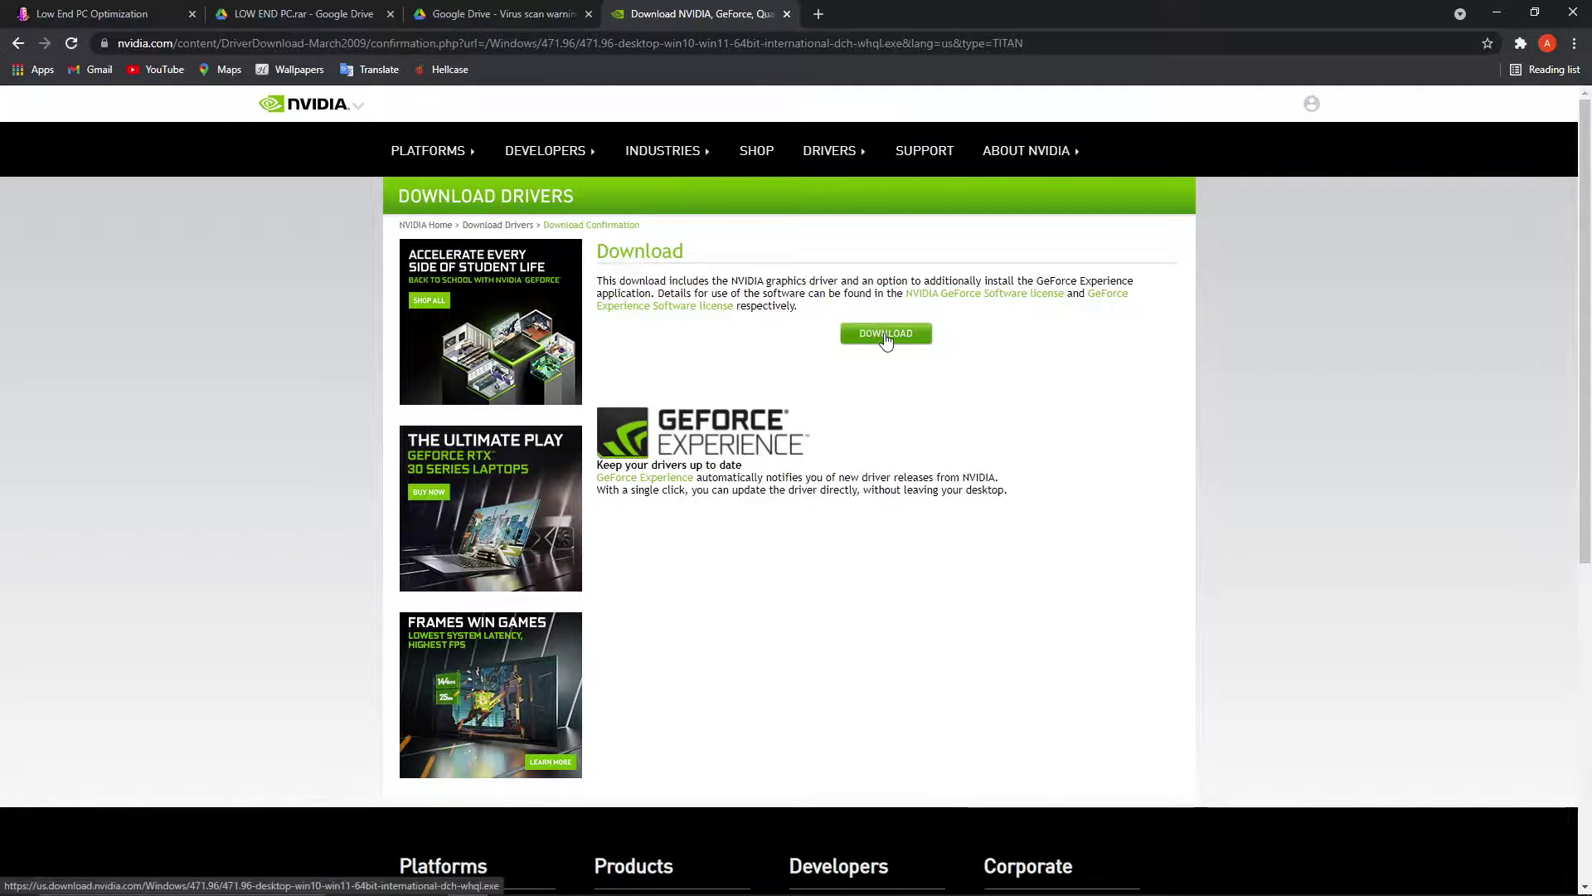
pyautogui.click(886, 336)
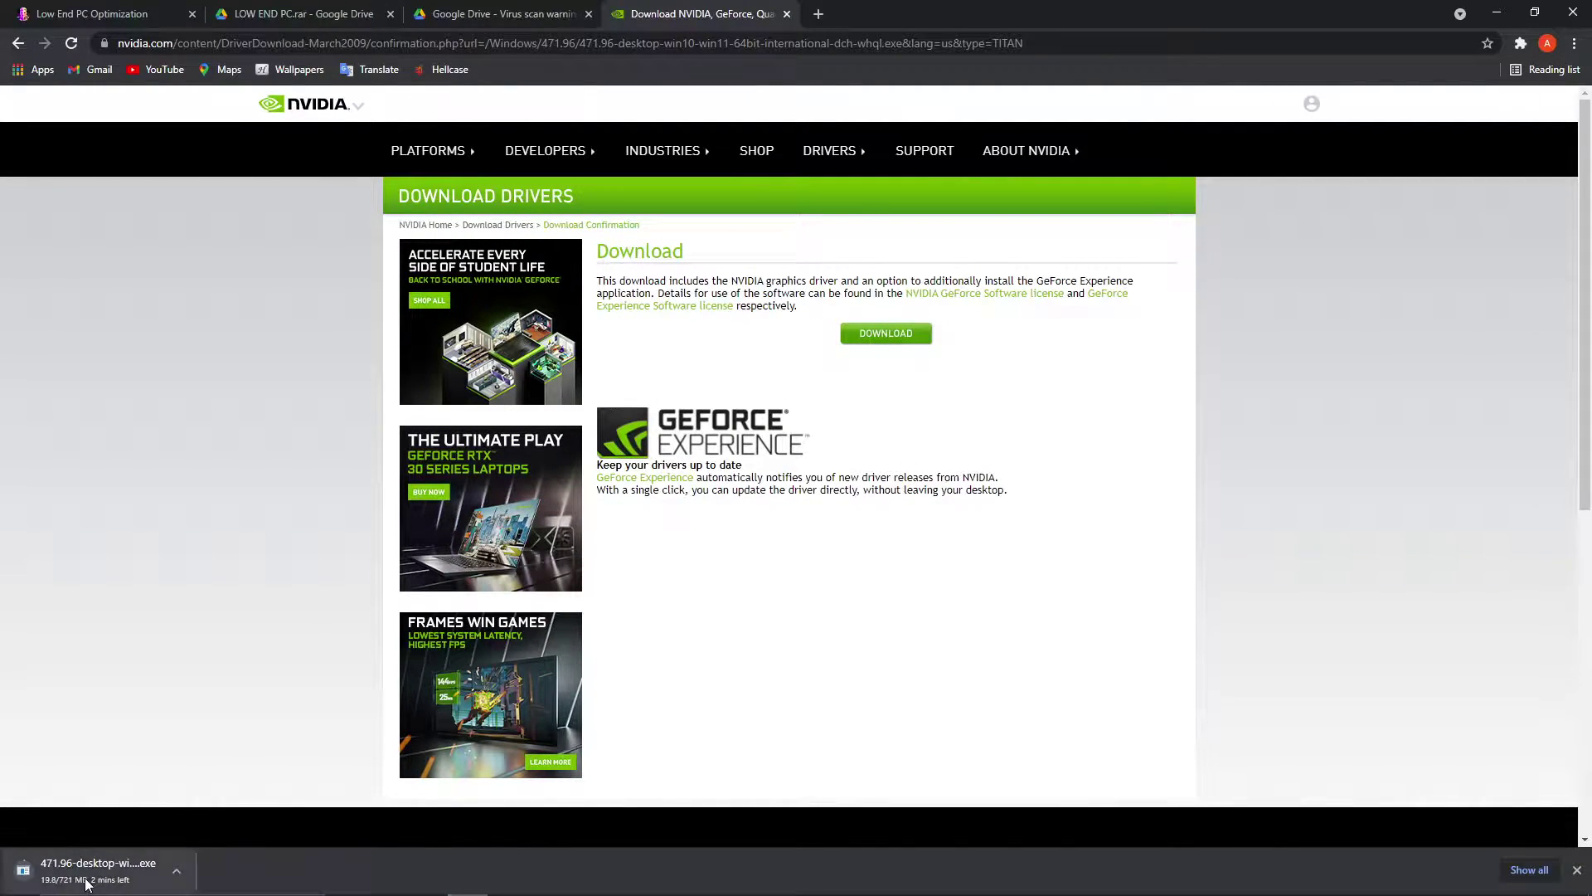
# Run the downloaded NVIDIA driver installer, minimize the browser and extract the driver files to the default folder.
pyautogui.click(176, 877)
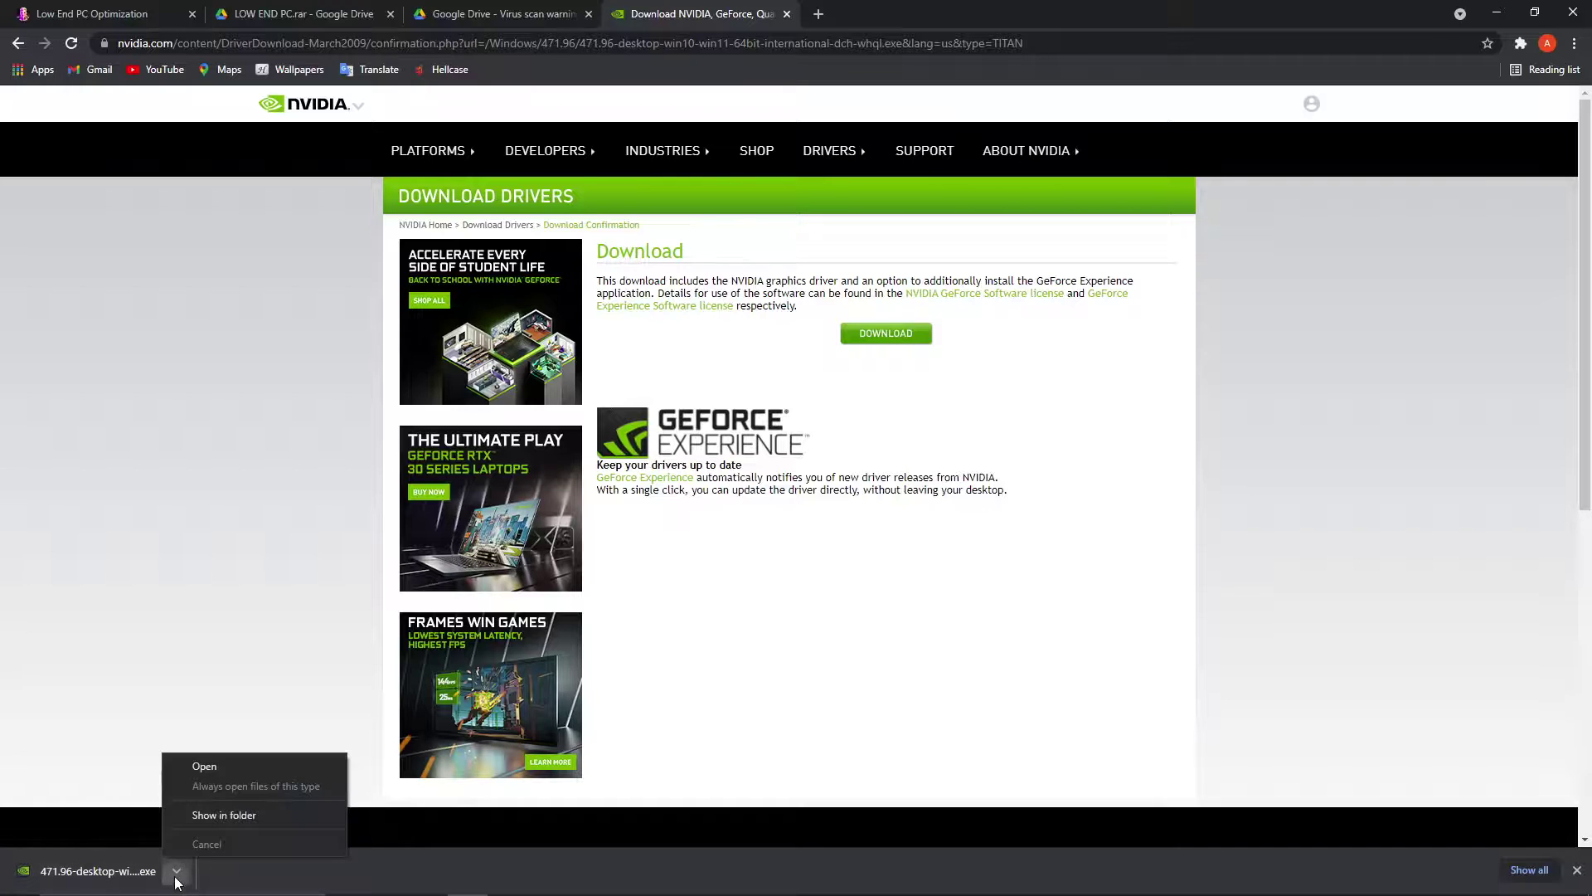
pyautogui.click(208, 765)
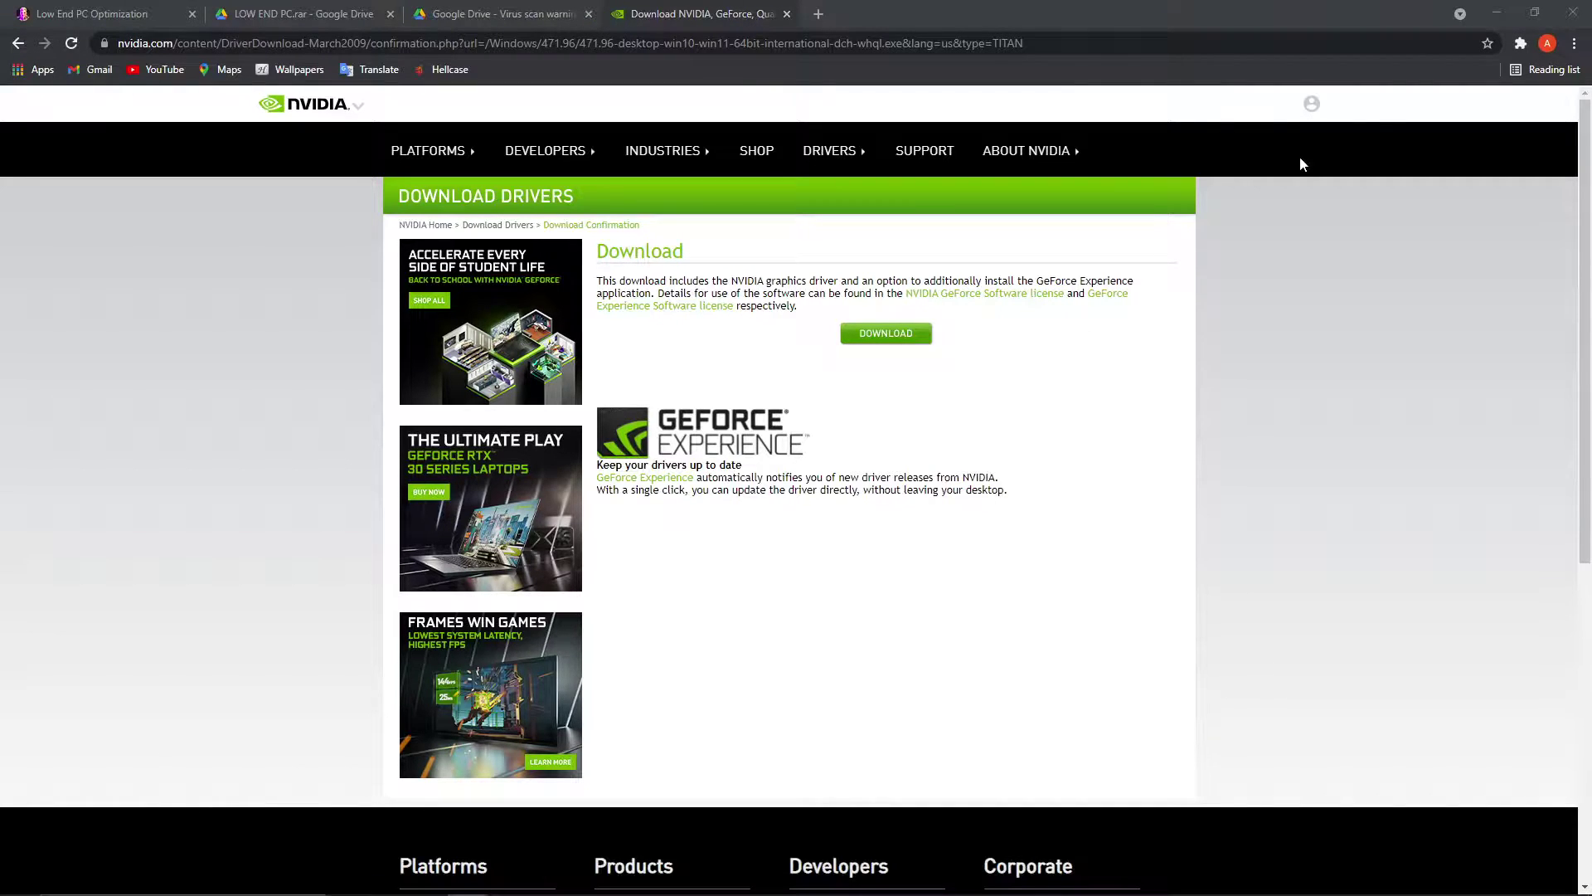
pyautogui.click(1496, 13)
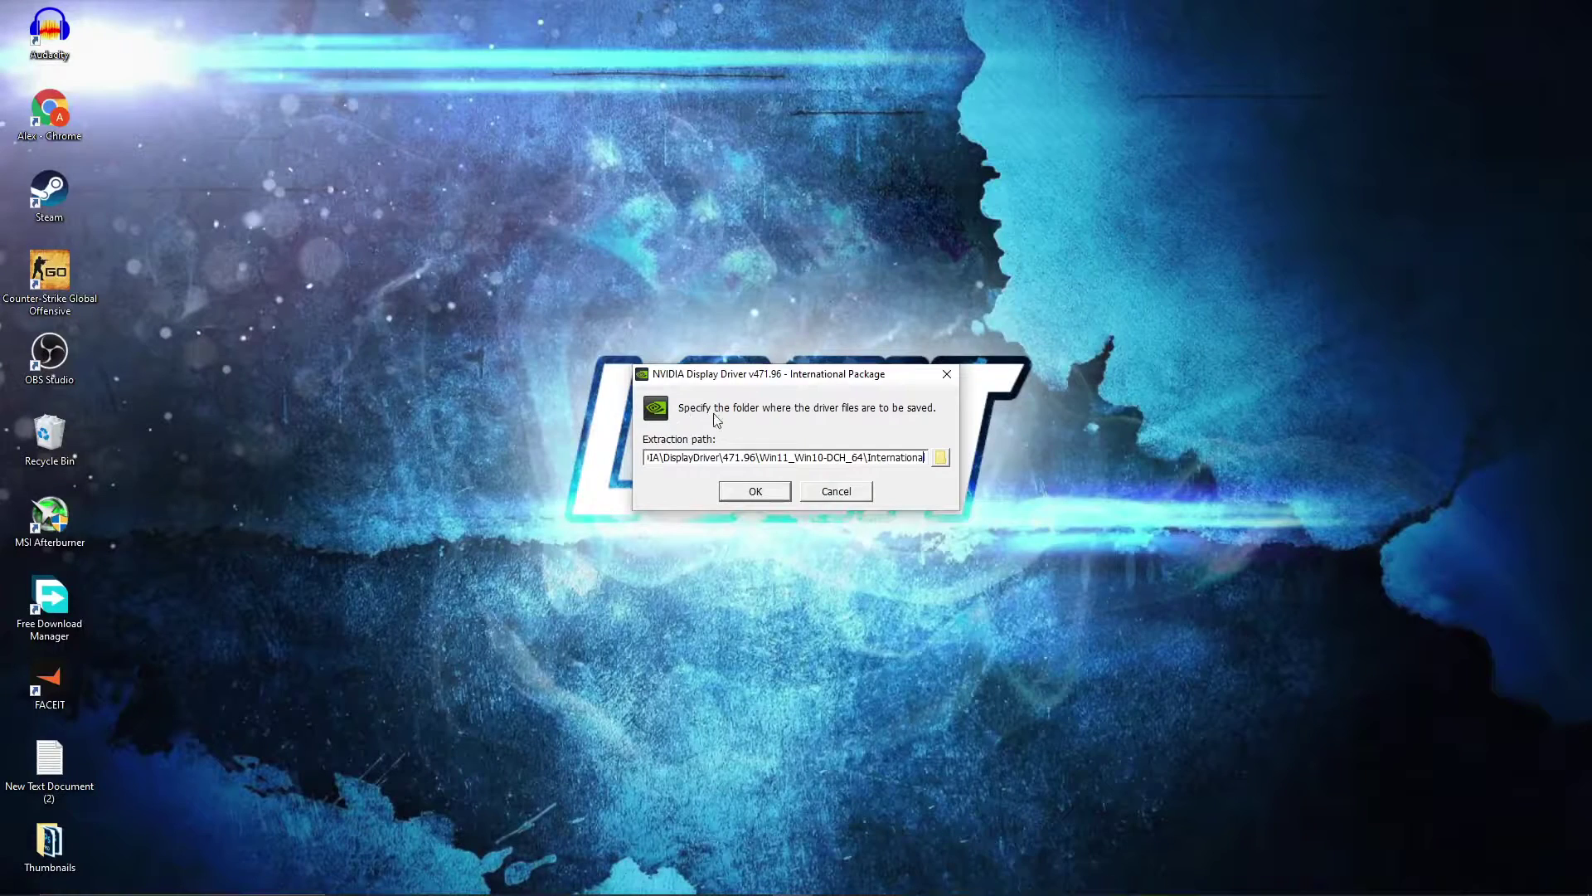
pyautogui.click(757, 491)
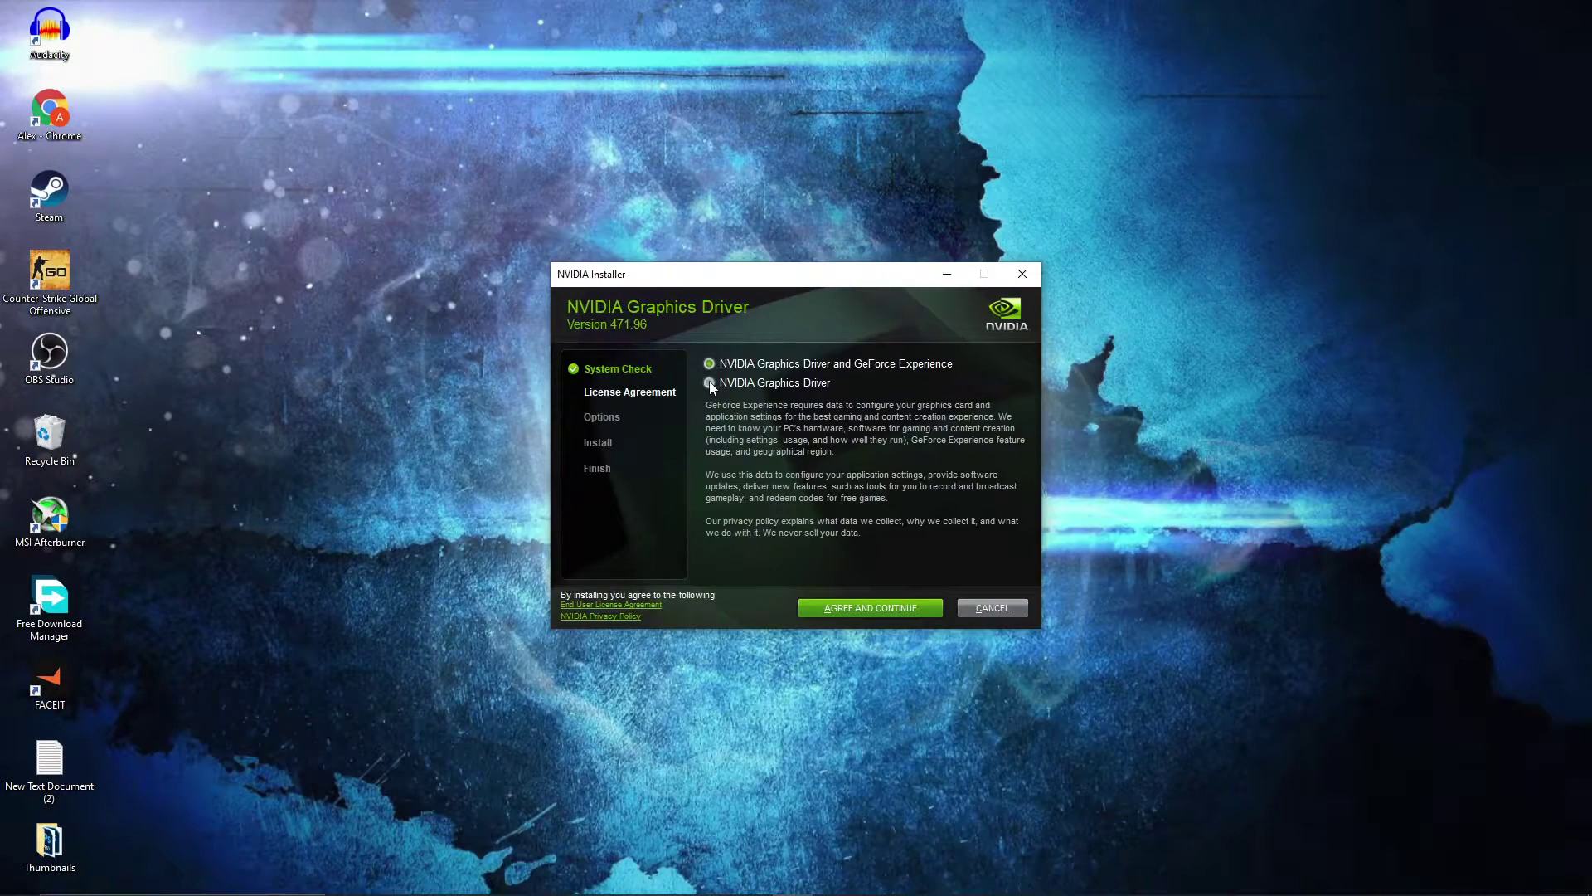
# Install only the NVIDIA Graphics Driver with the Express (Recommended) option and close the installer.
pyautogui.click(709, 383)
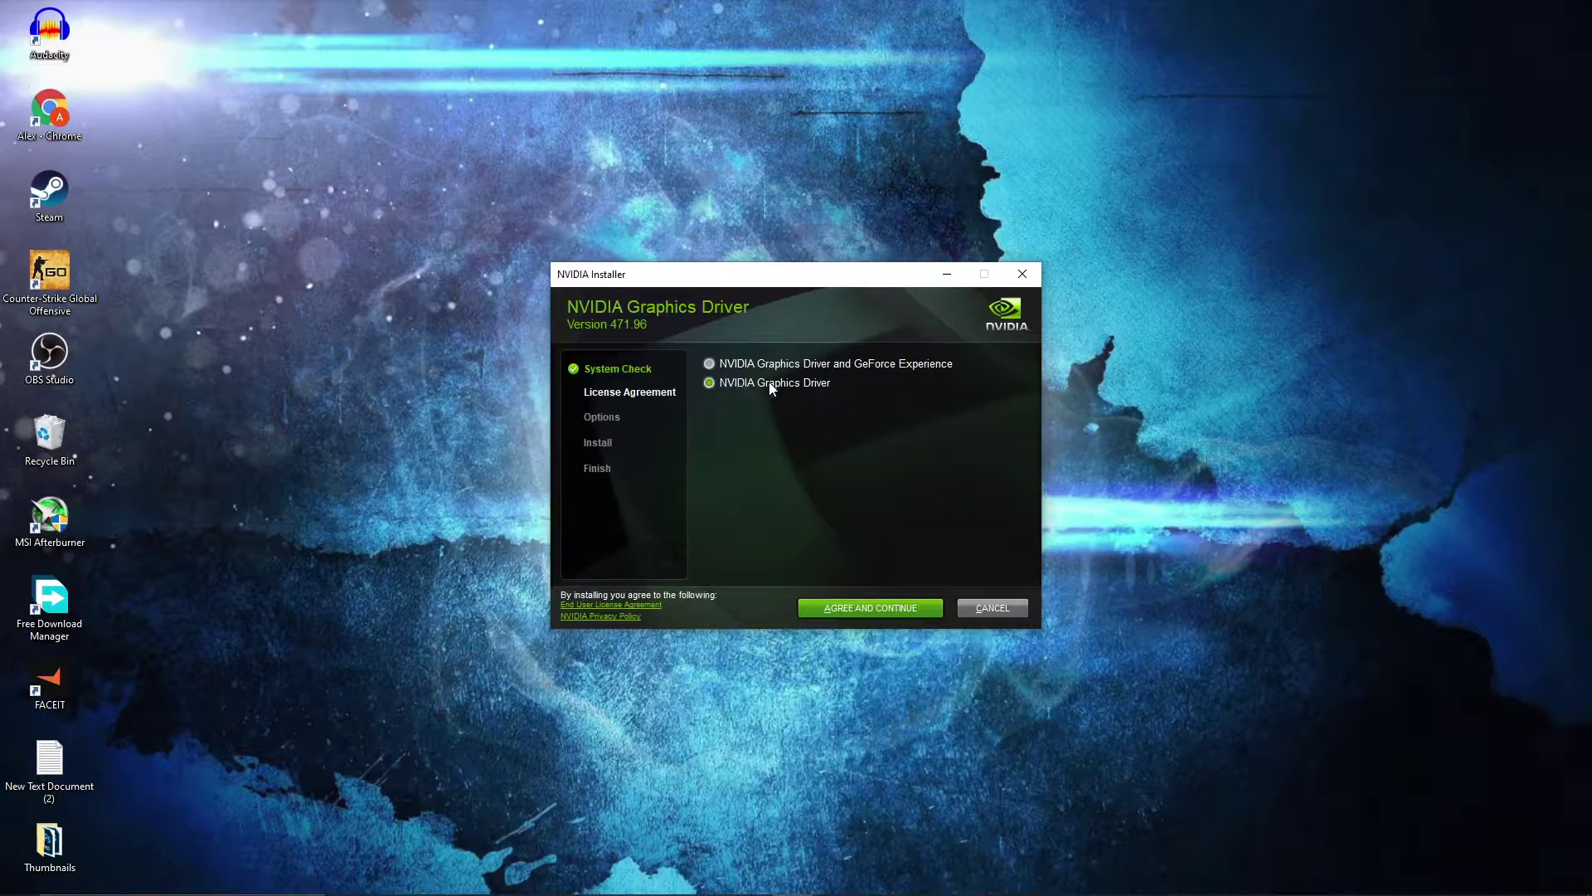
pyautogui.click(867, 607)
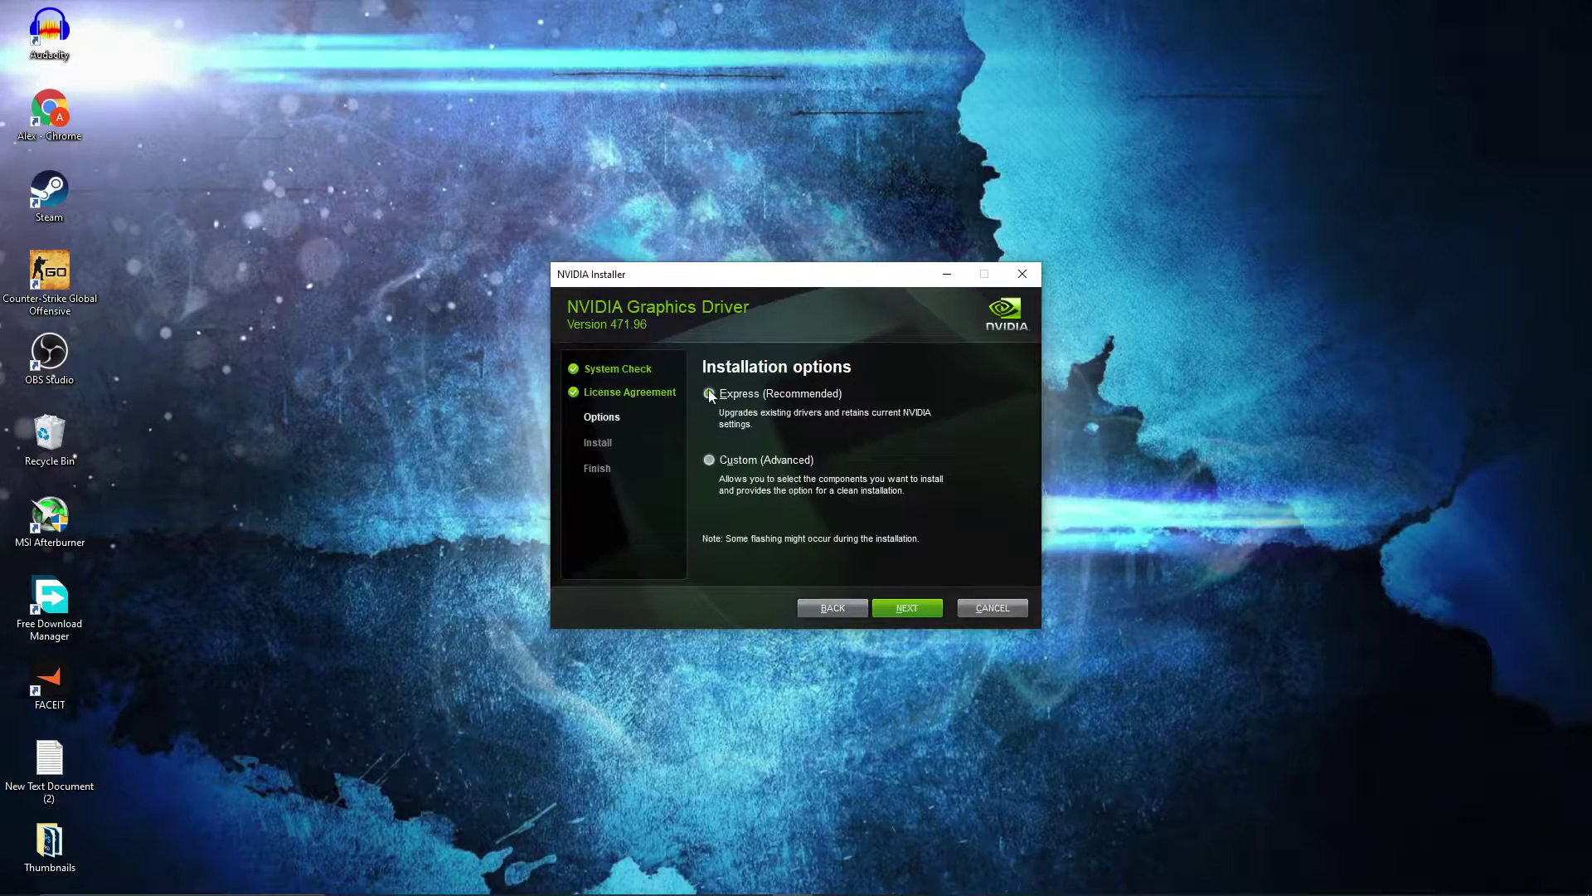
pyautogui.click(908, 604)
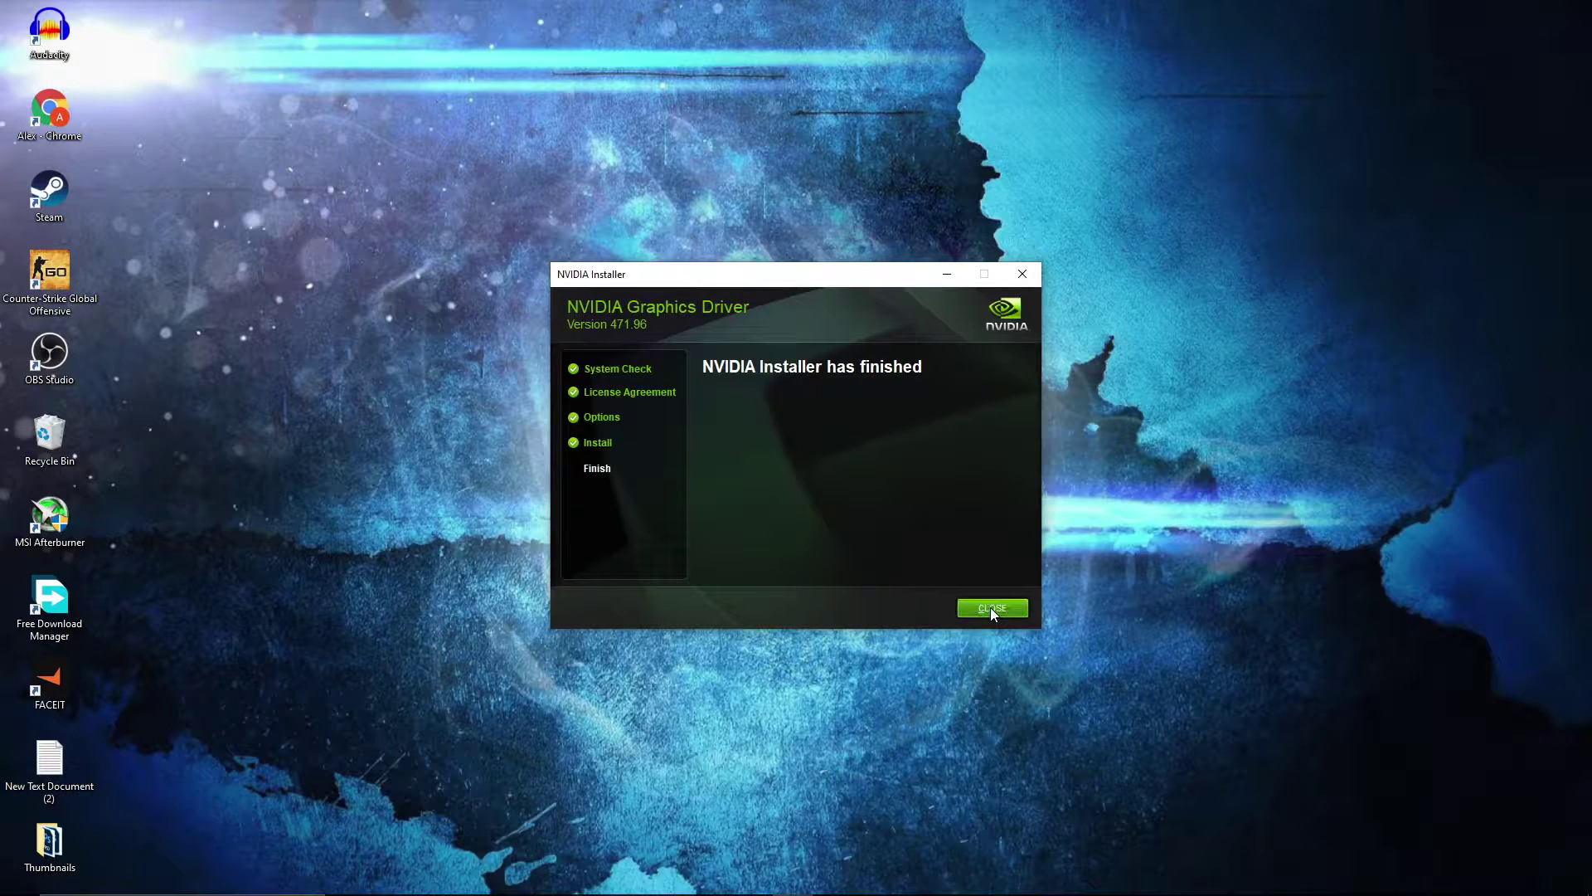
pyautogui.click(990, 609)
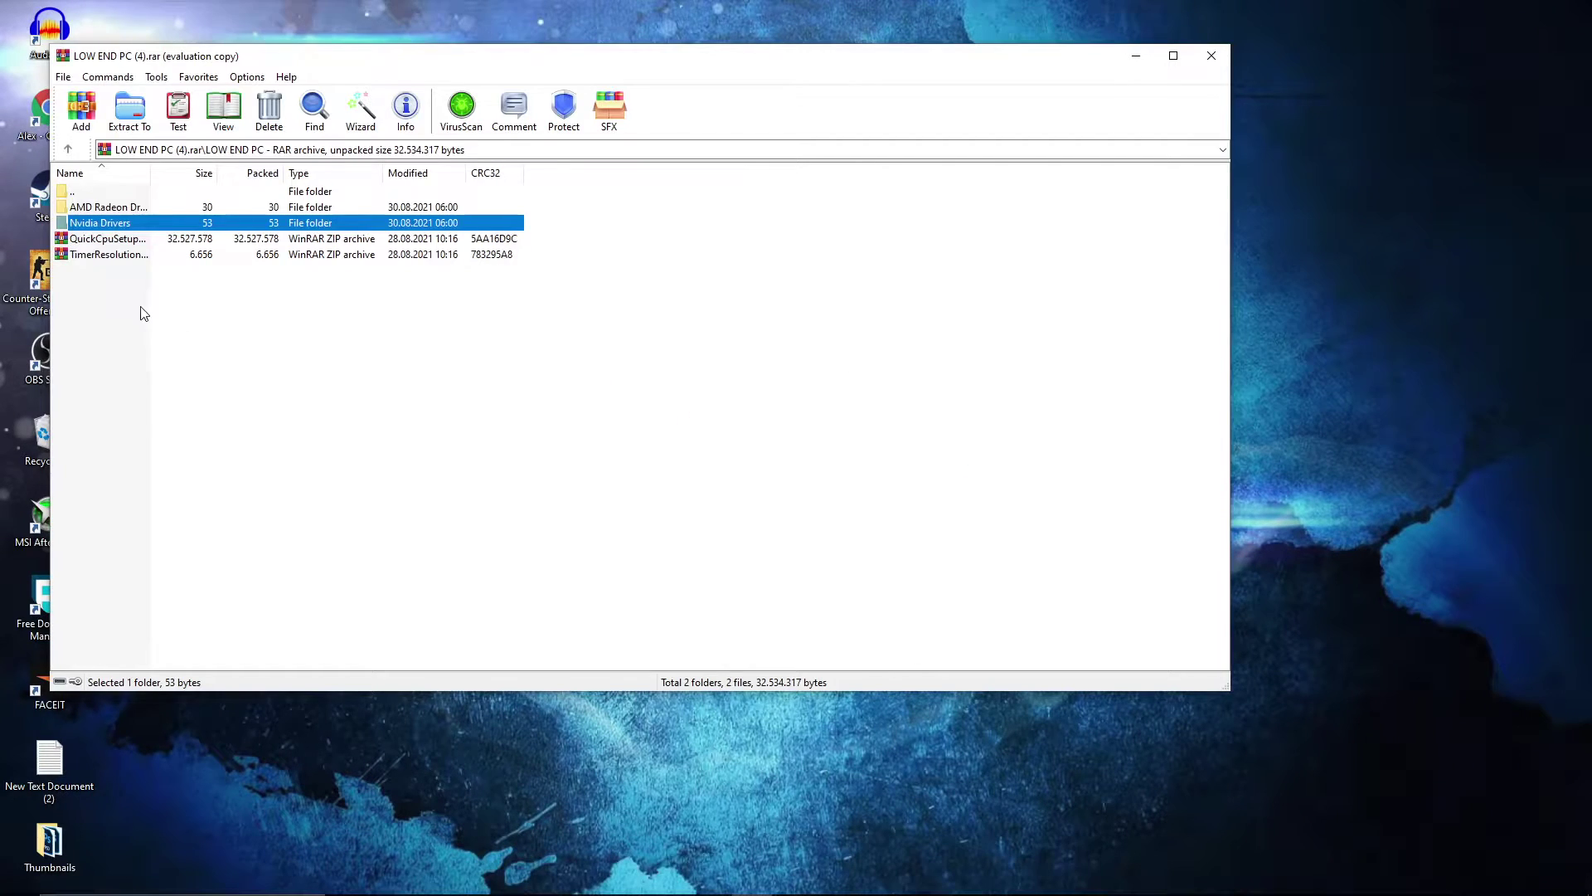
# Launch the Quick CPU installer from QuickCpuSetup64.zip in the WinRAR archive and minimize the archive window.
pyautogui.click(116, 240)
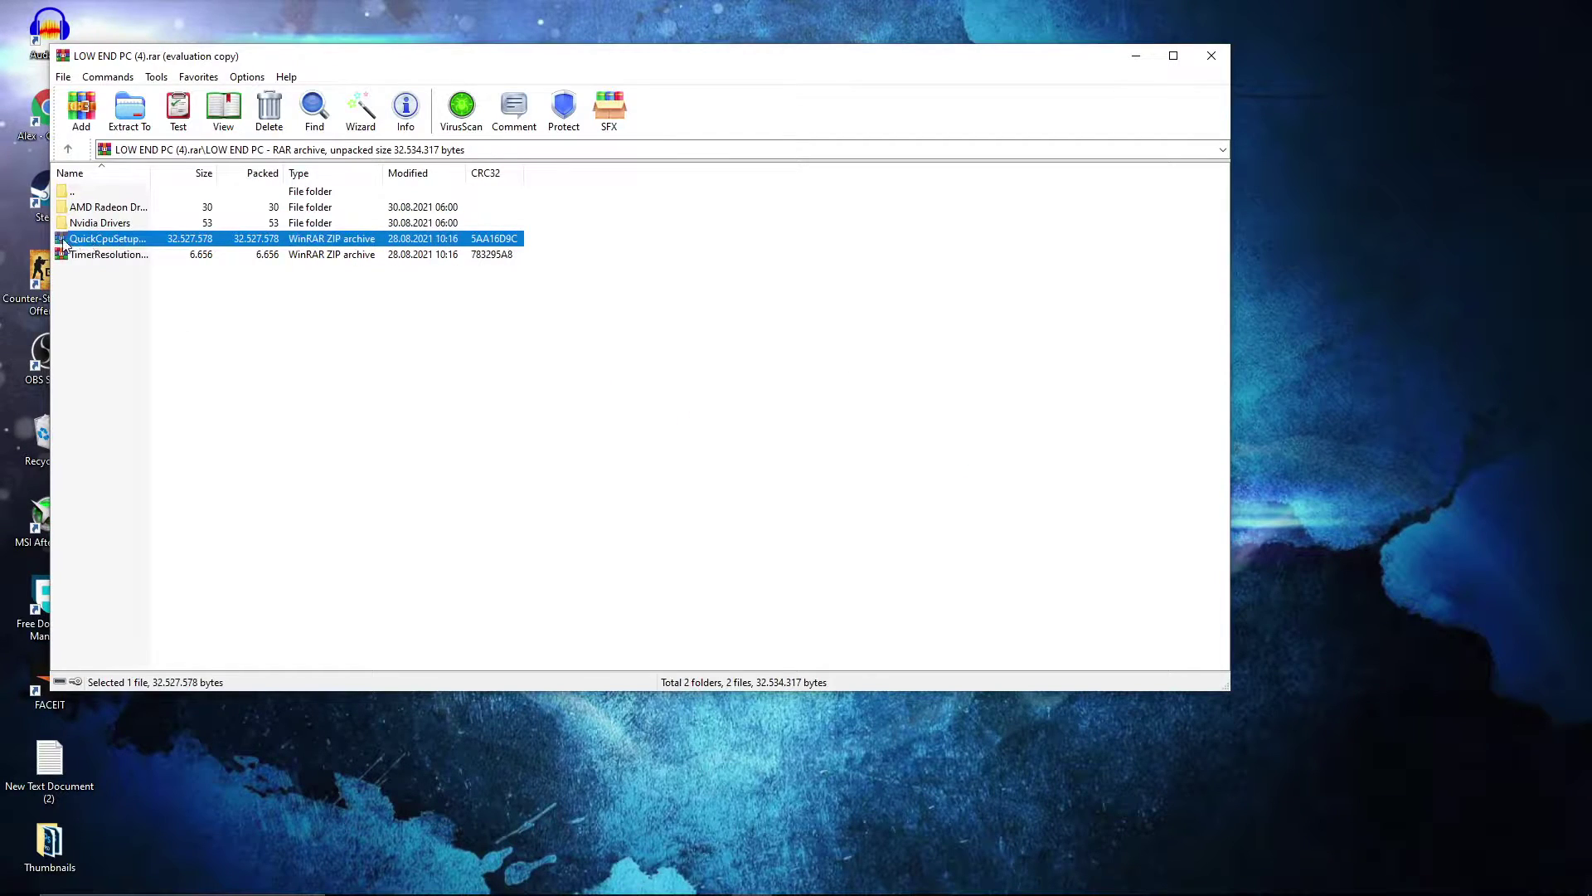
pyautogui.doubleClick(90, 242)
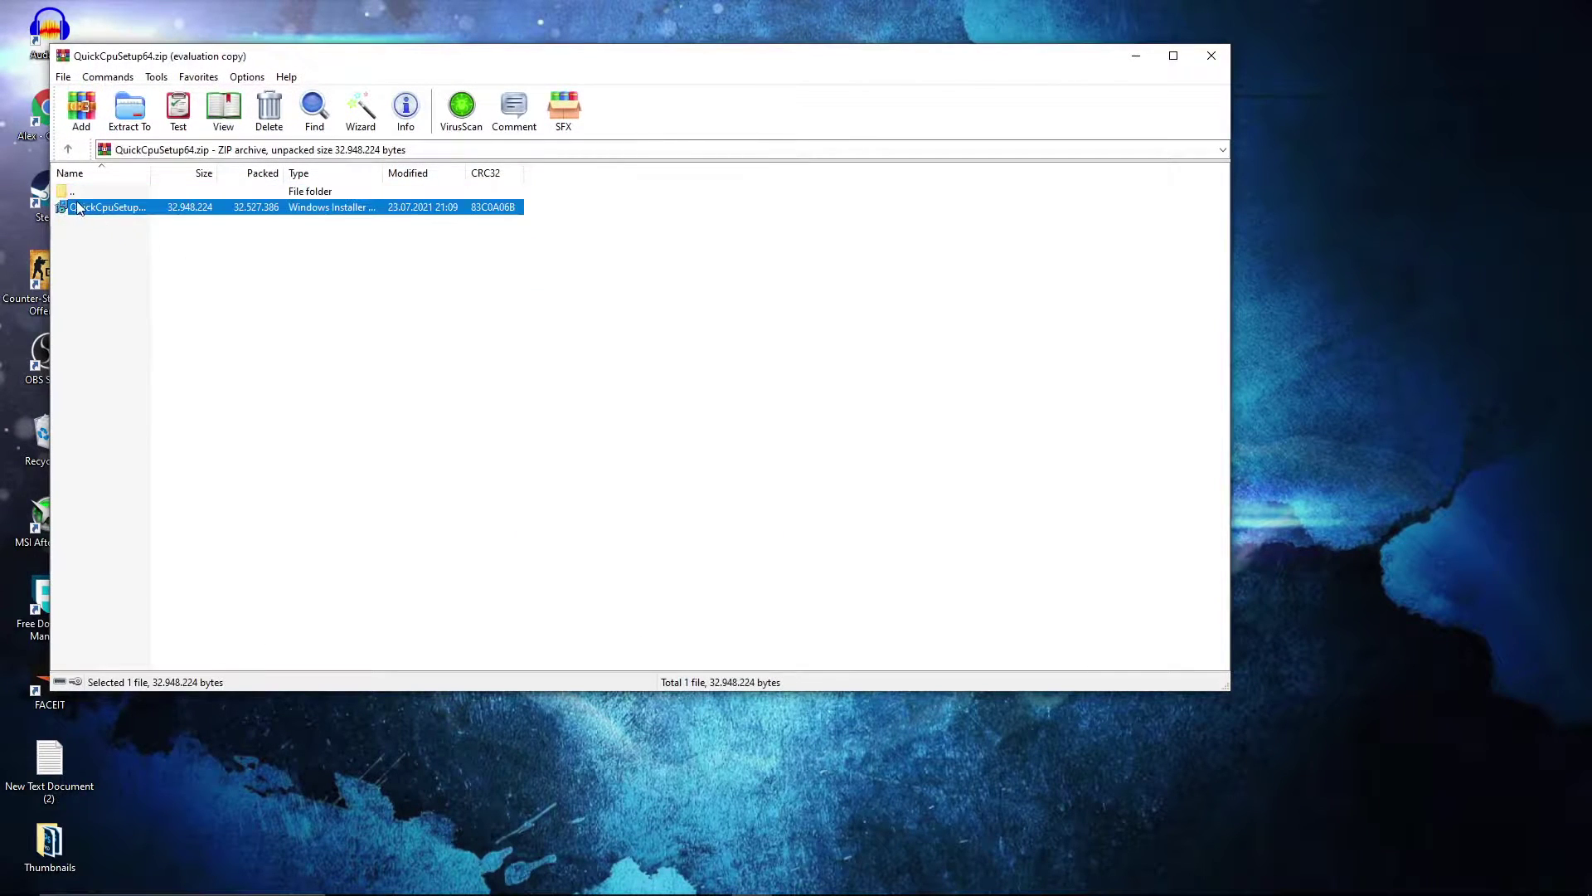
pyautogui.doubleClick(81, 208)
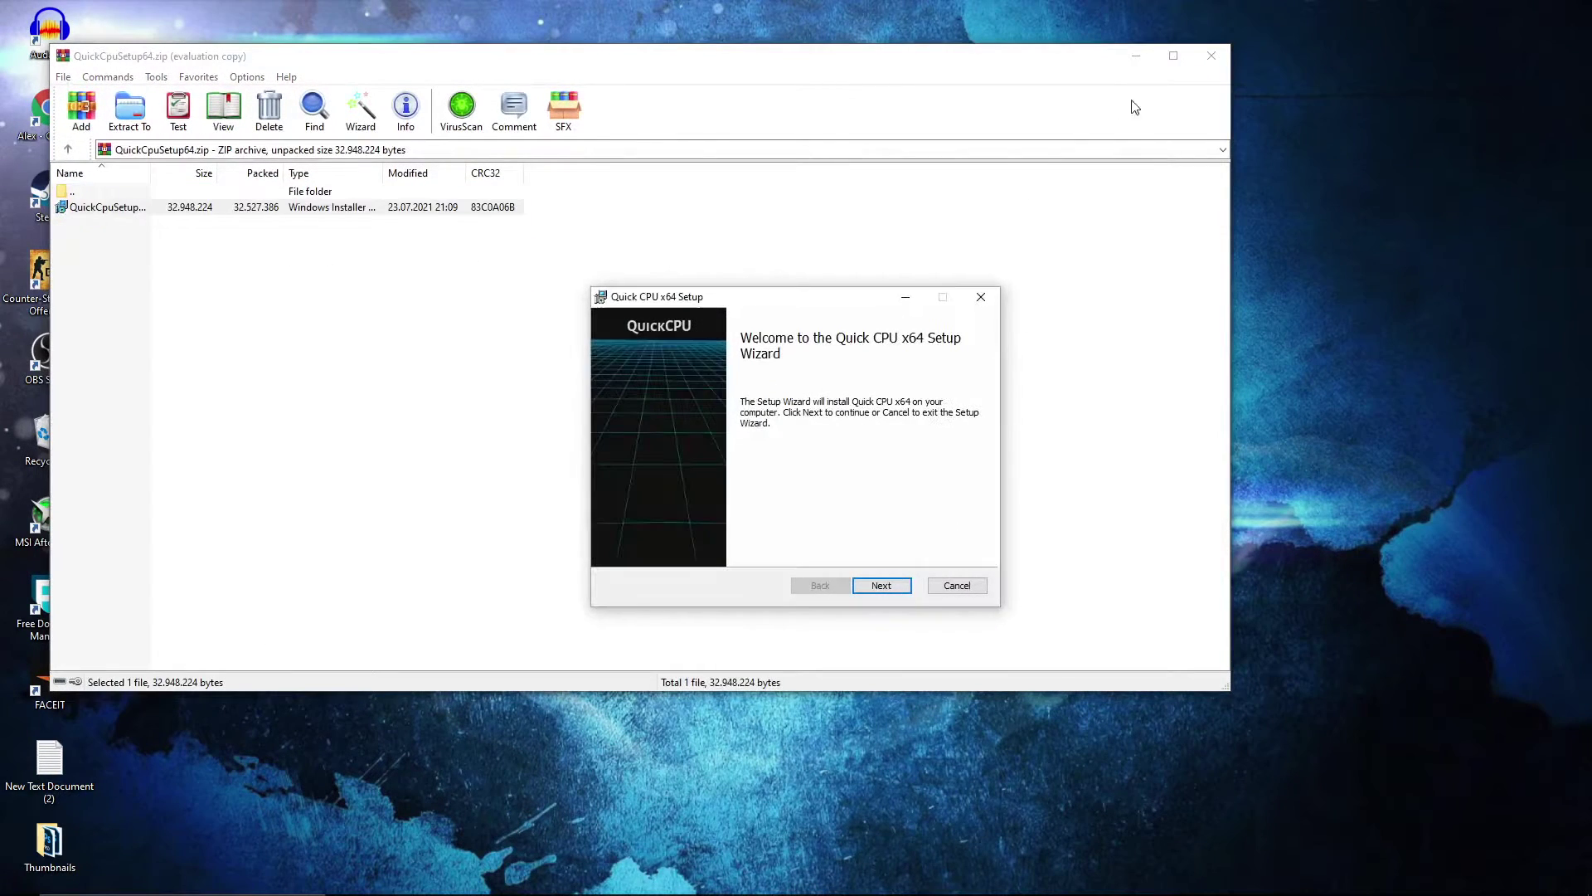
pyautogui.click(1135, 56)
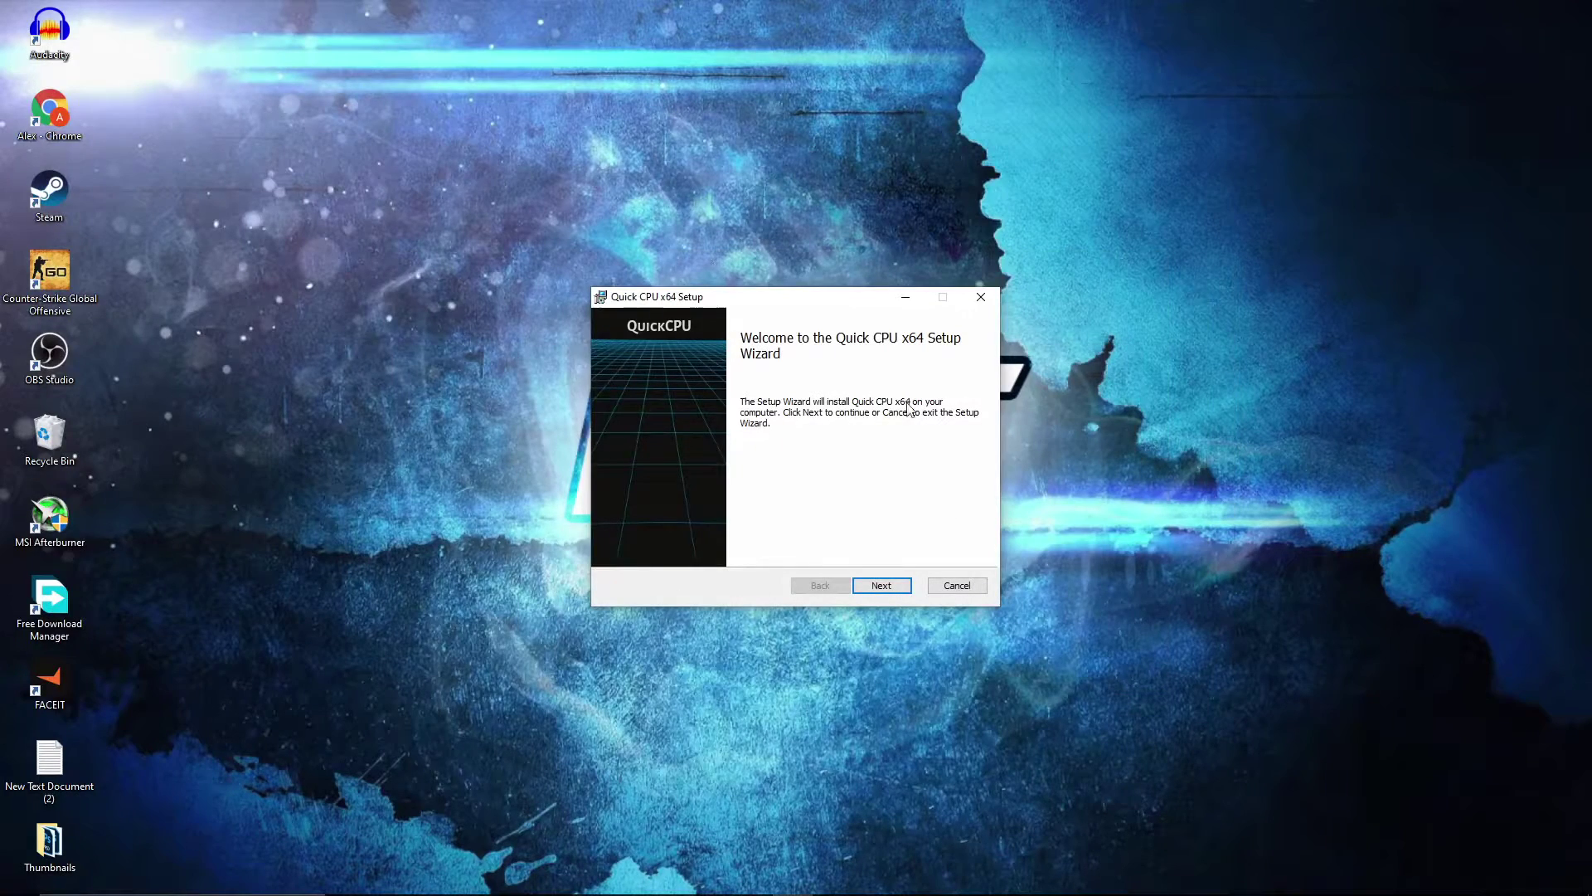
# Accept the license agreement and install Quick CPU x64 to the default folder C:\Program Files\QuickCPU\.
pyautogui.click(882, 586)
pyautogui.click(619, 547)
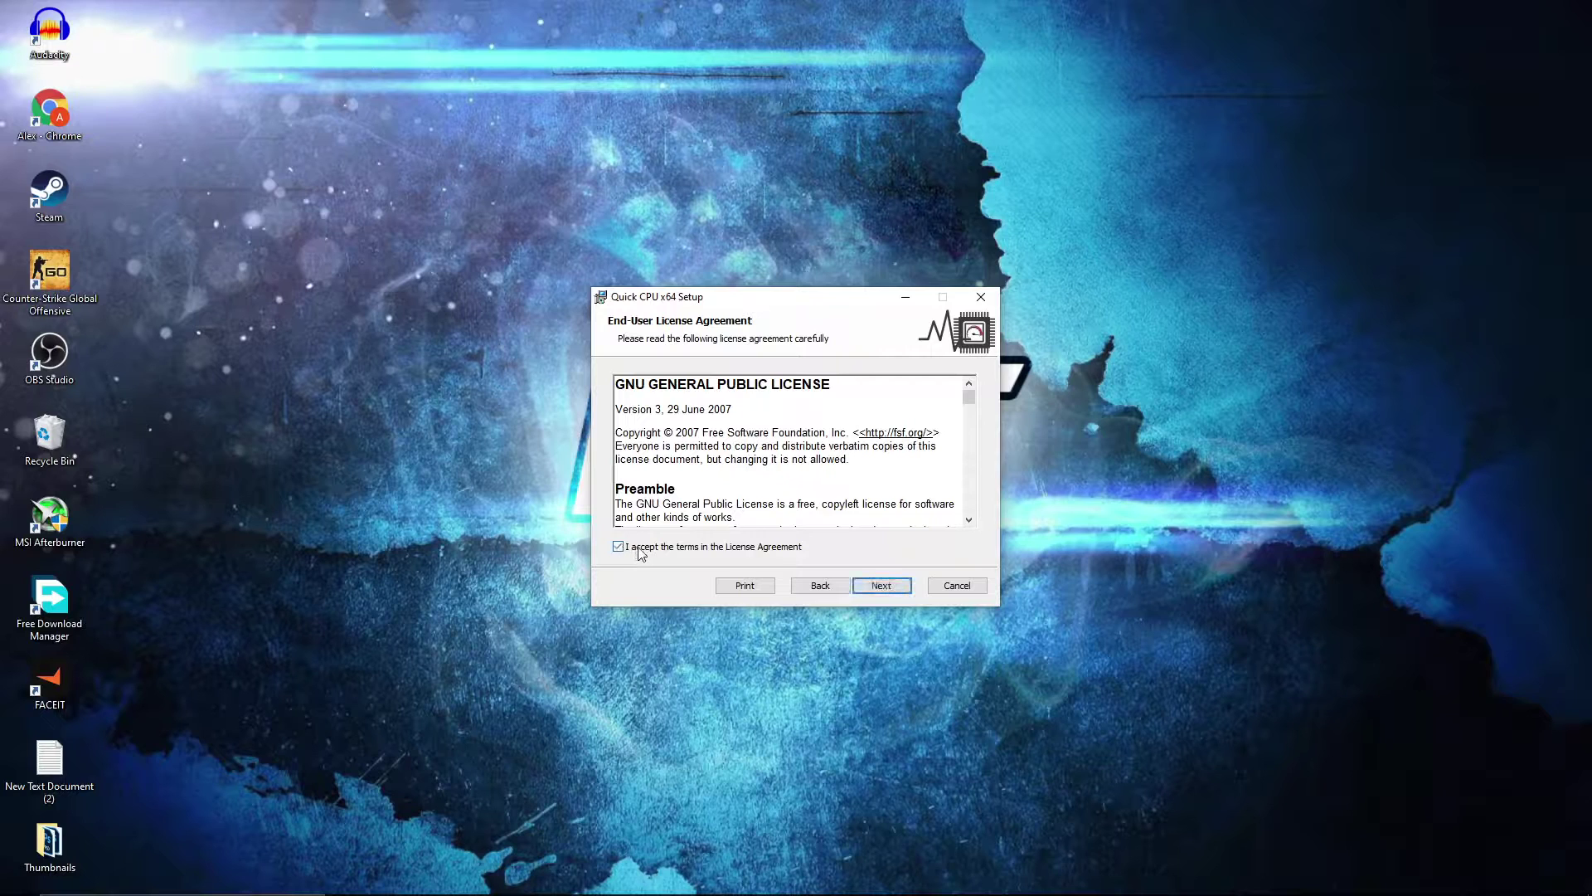
pyautogui.click(881, 586)
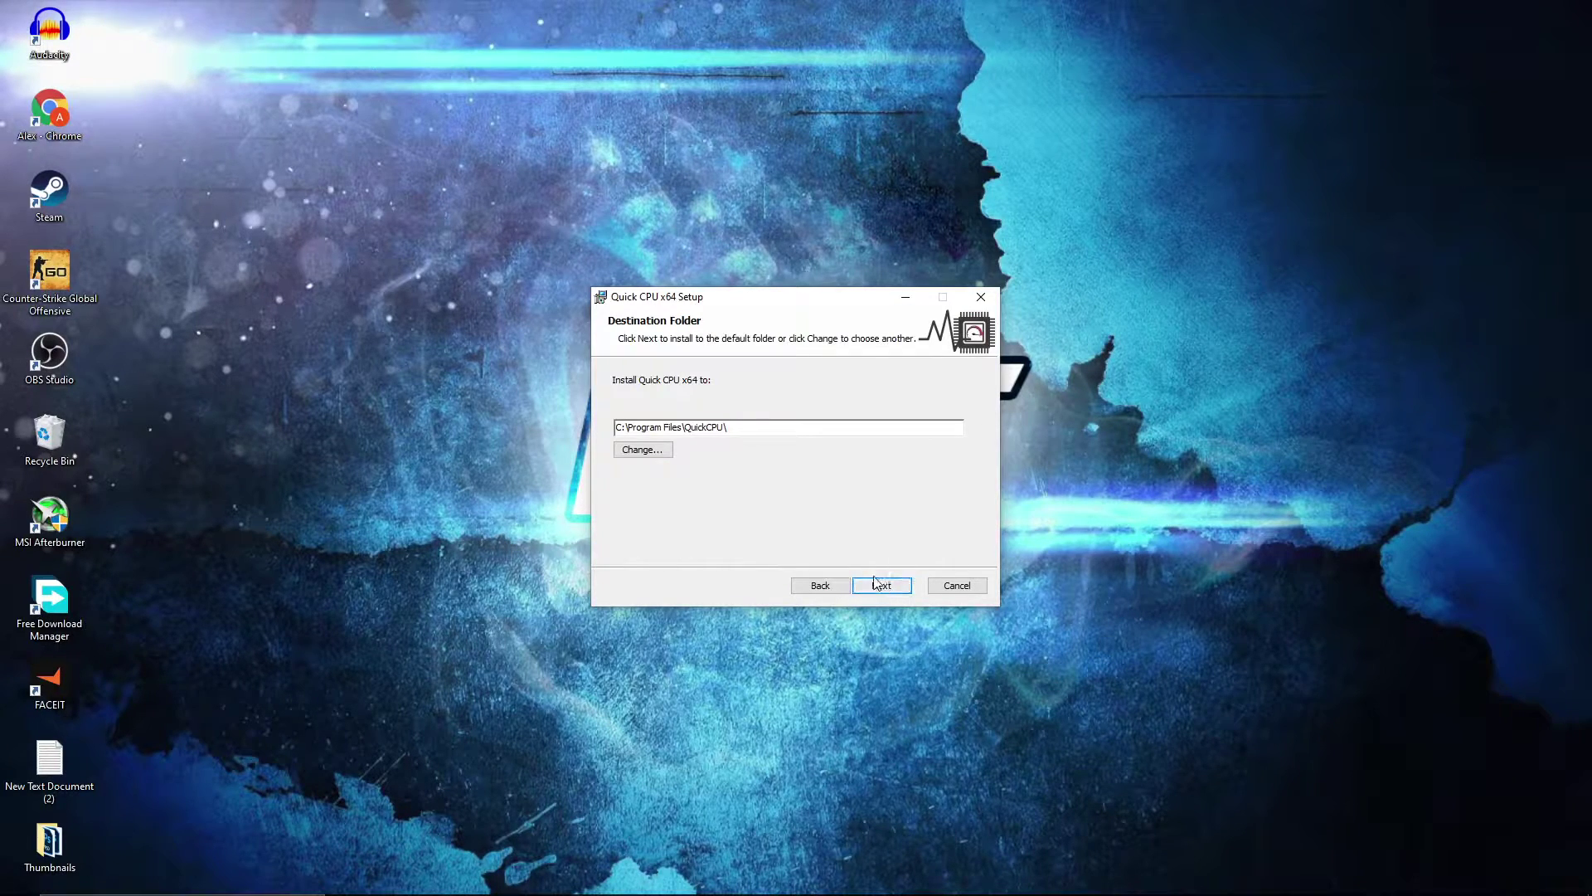
pyautogui.click(882, 584)
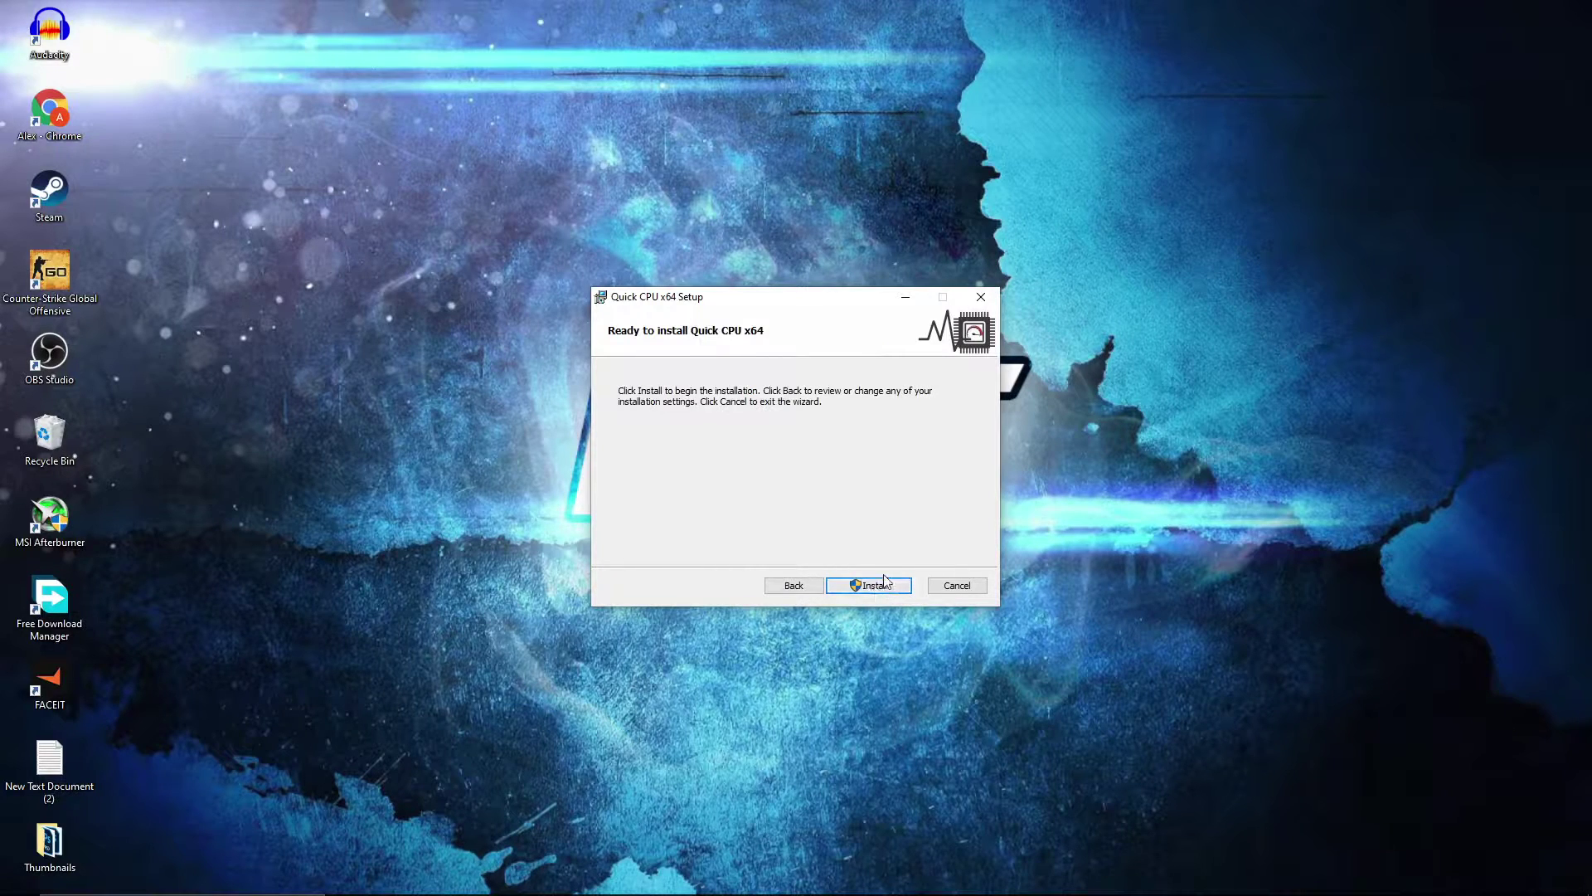
pyautogui.click(866, 584)
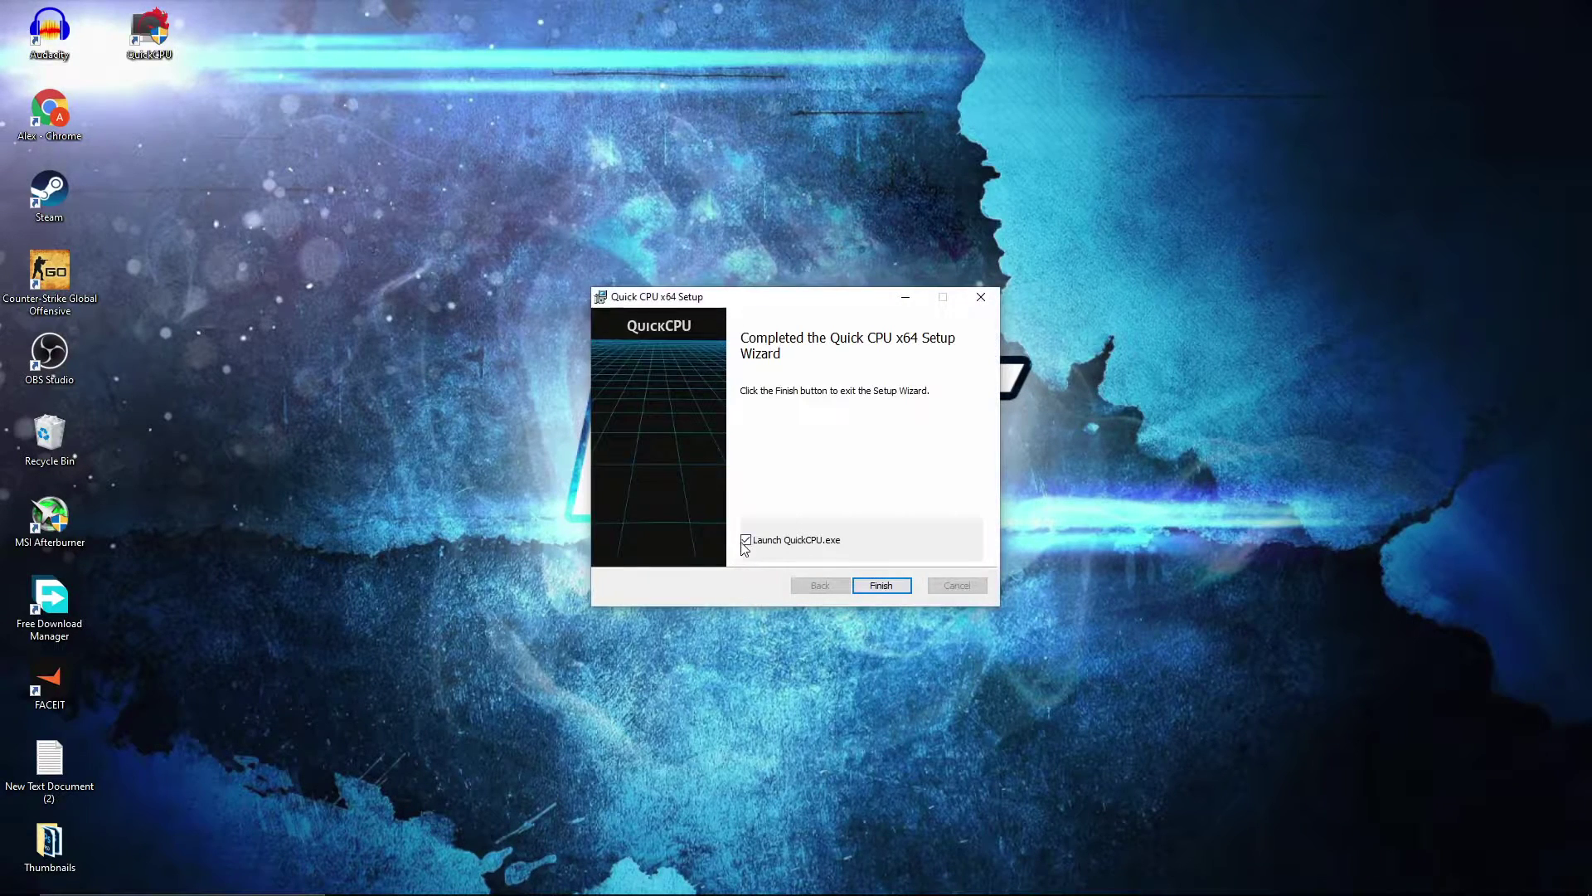
# Finish the setup with Quick CPU launched, pick the Ultimate Performance power plan, and apply it with all performance sliders at 100%.
pyautogui.click(880, 585)
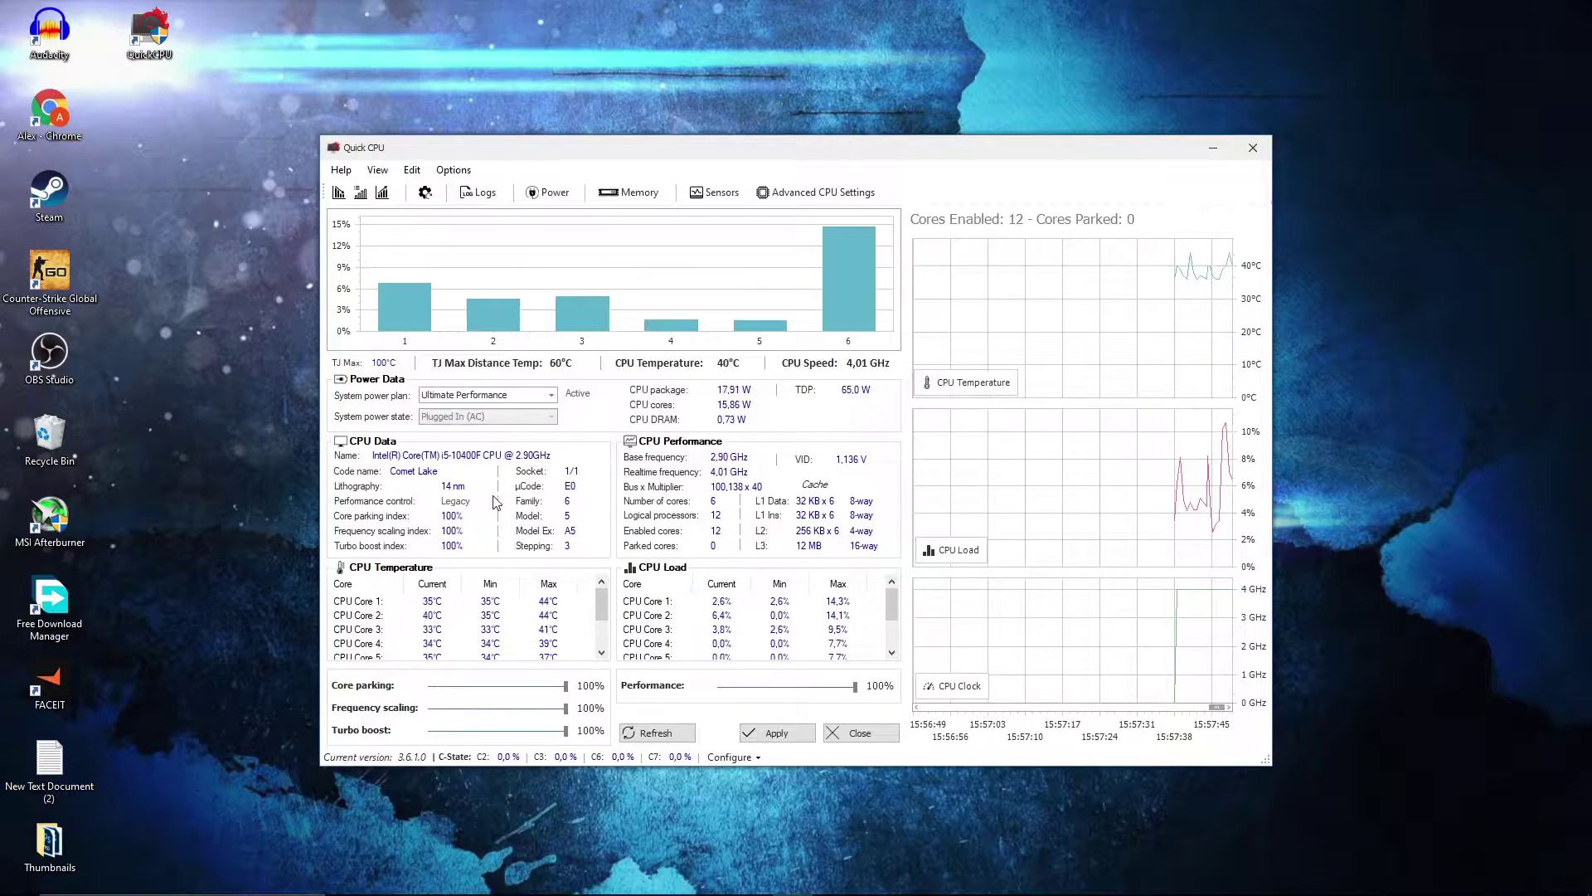
pyautogui.click(464, 397)
pyautogui.click(472, 410)
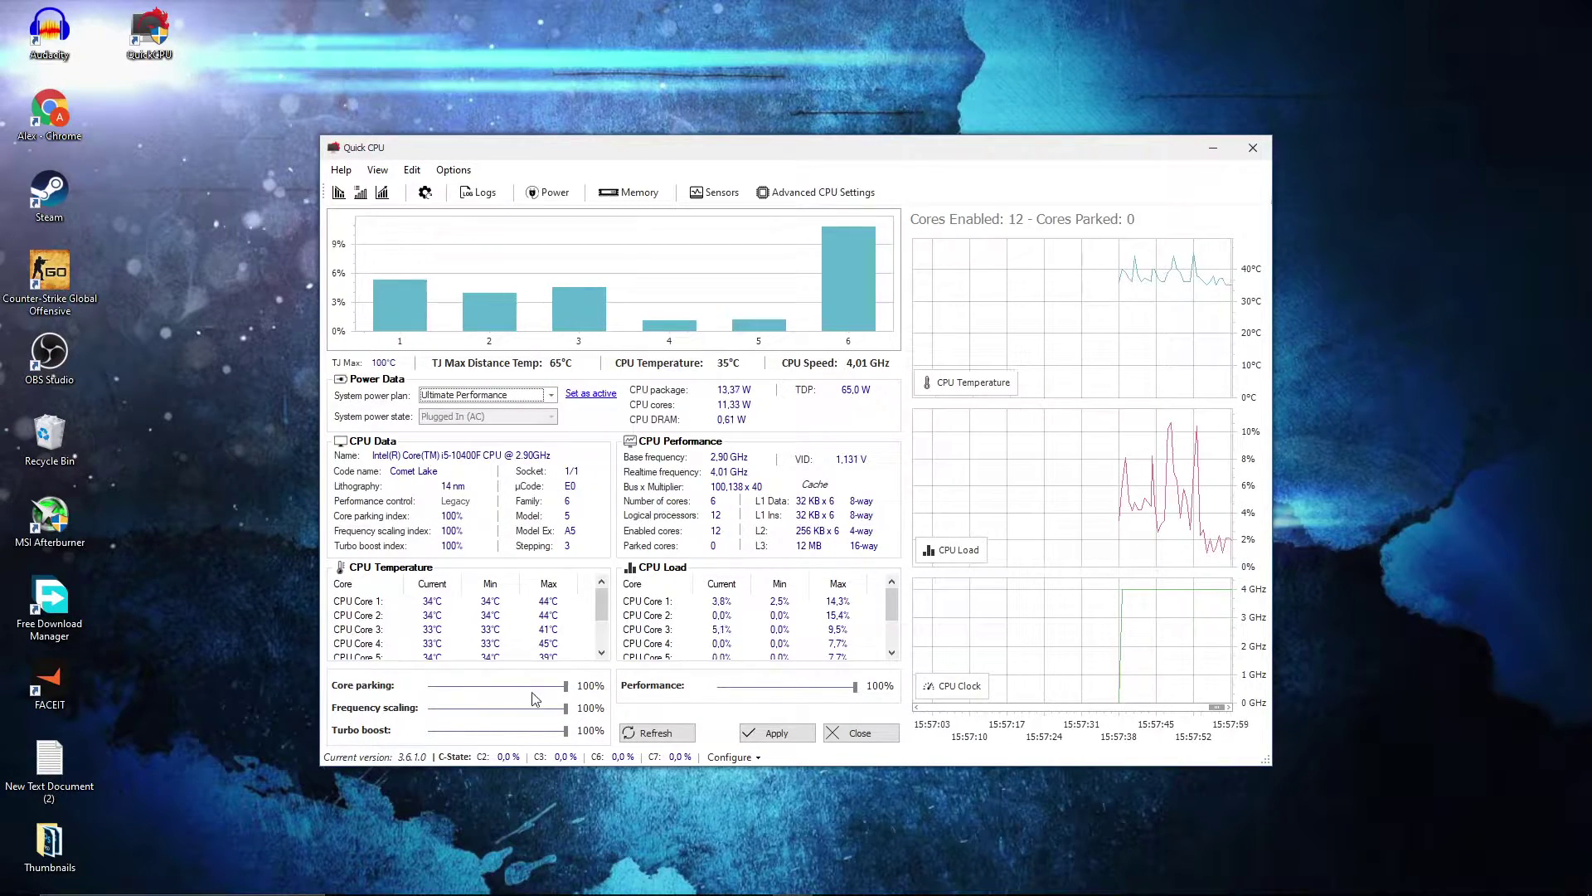
pyautogui.click(567, 688)
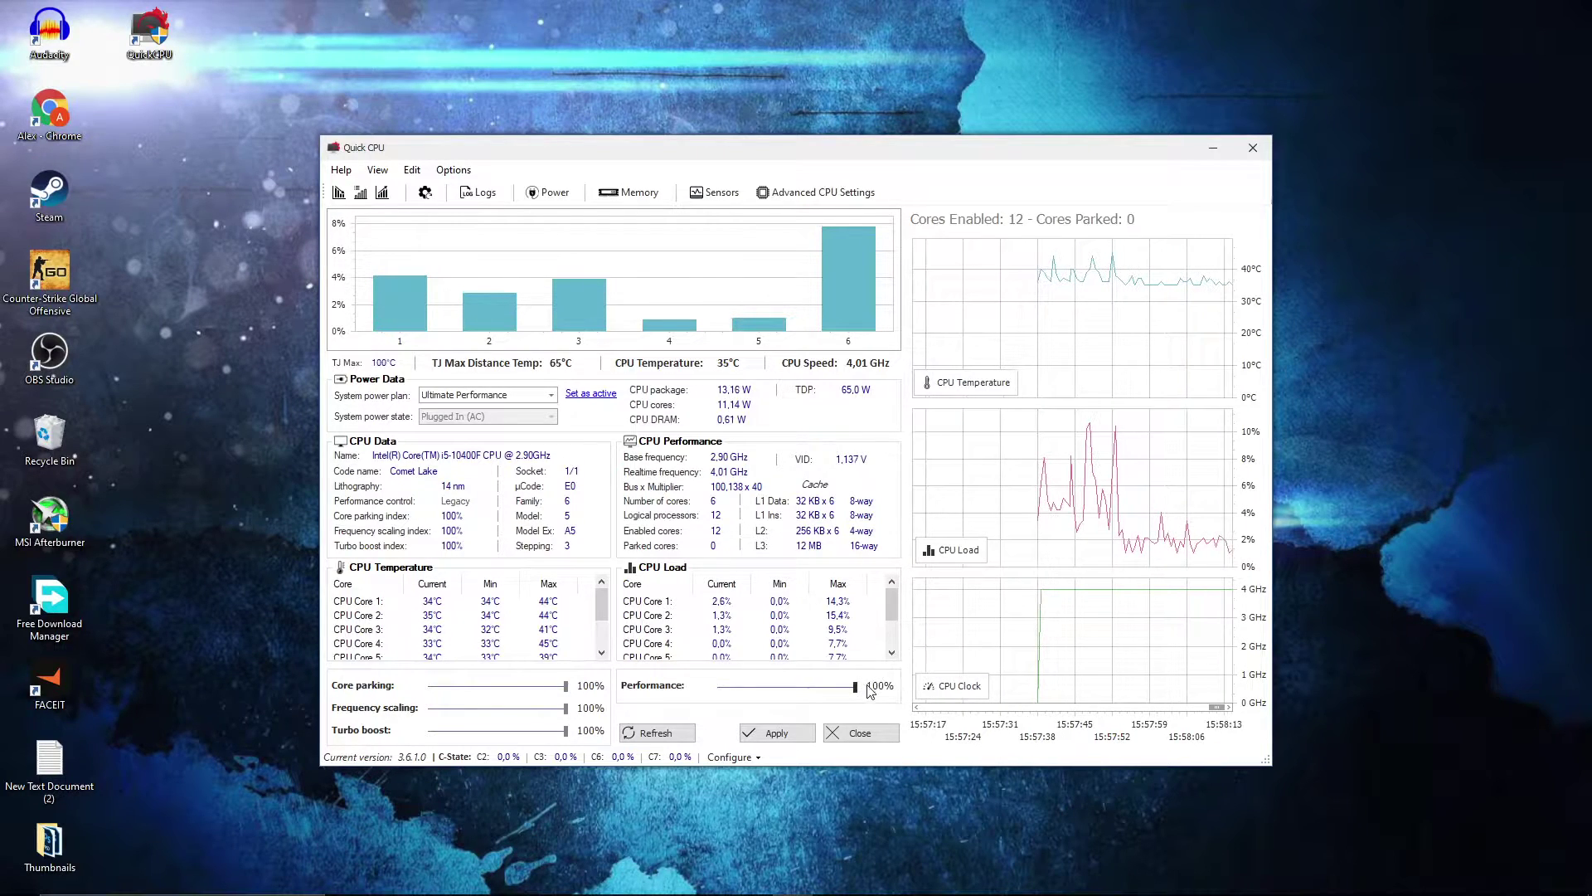
pyautogui.click(777, 734)
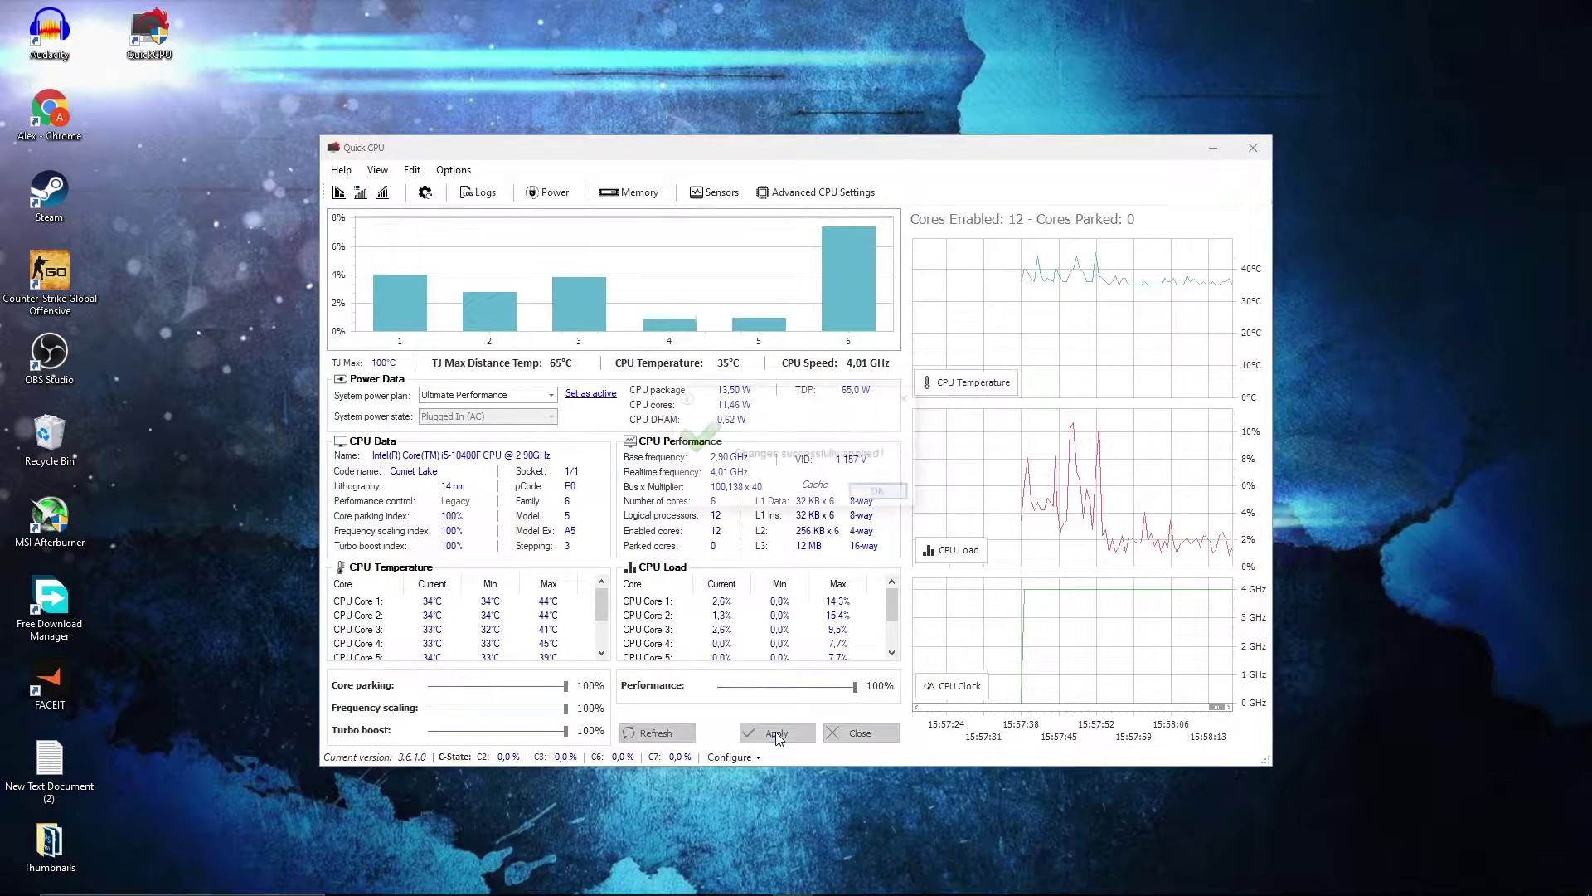
pyautogui.click(882, 493)
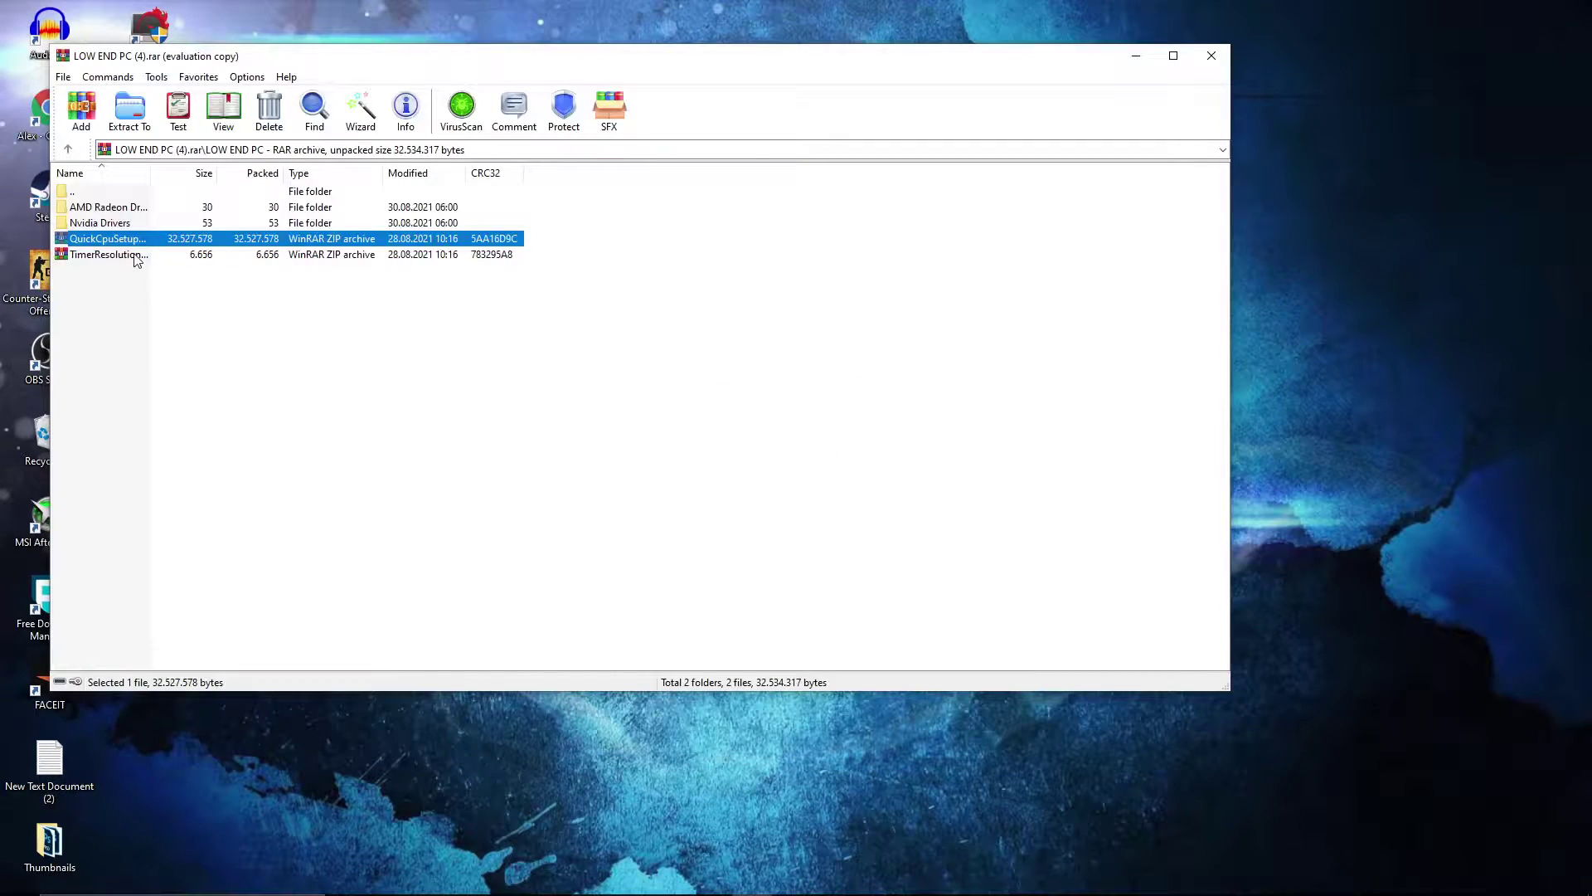
# Open TimerResolution.zip from the LOW END PC archive, run the TimerResolution application inside and minimize the archive window.
pyautogui.click(137, 260)
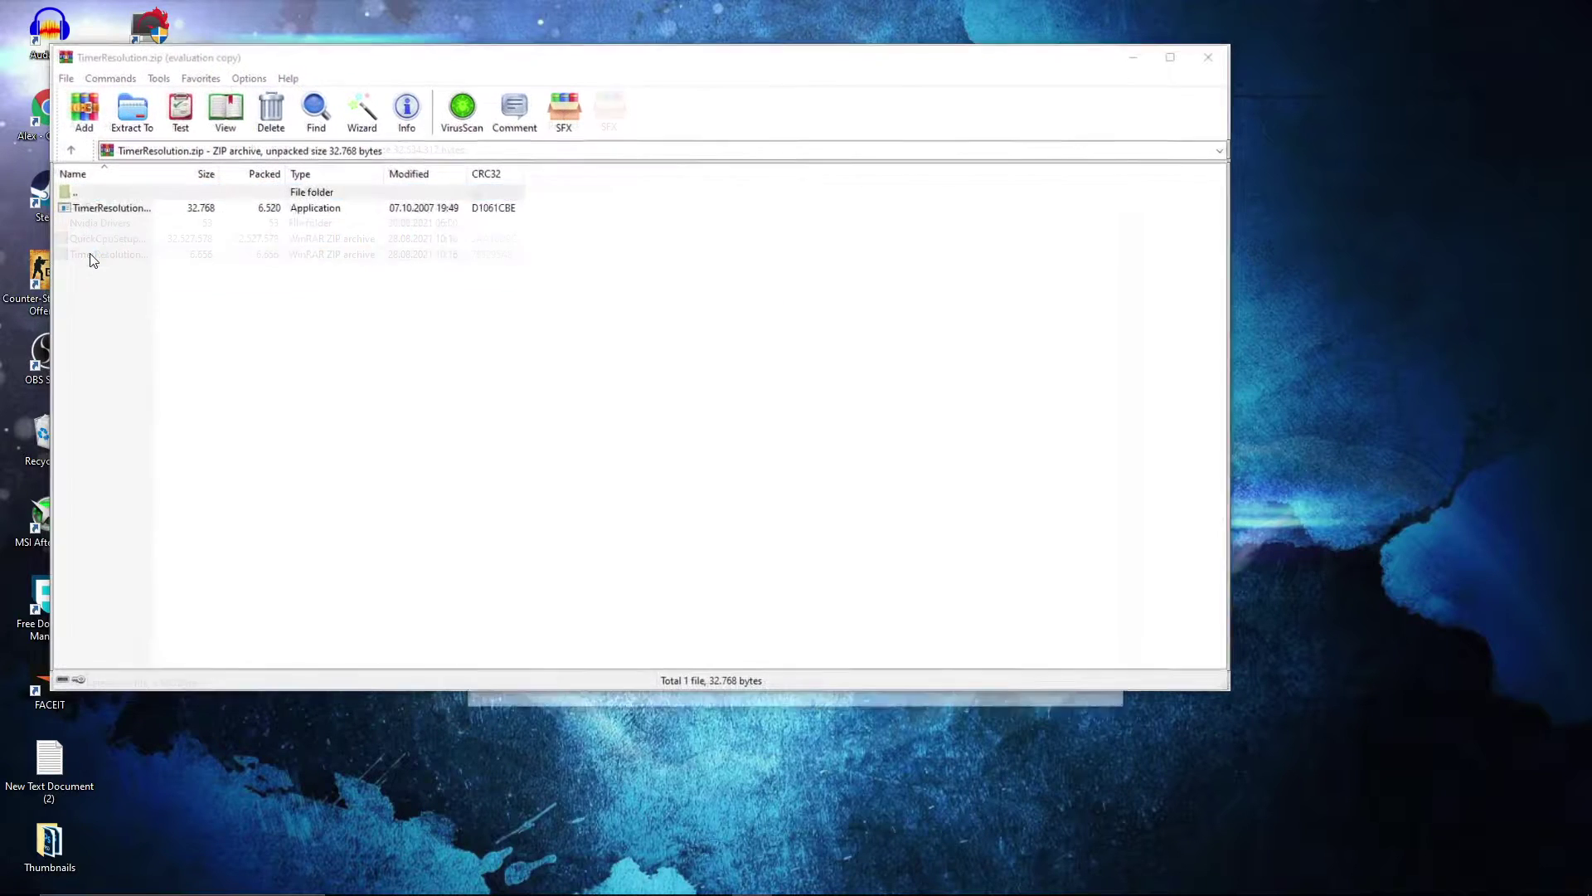
pyautogui.click(1116, 204)
pyautogui.click(131, 210)
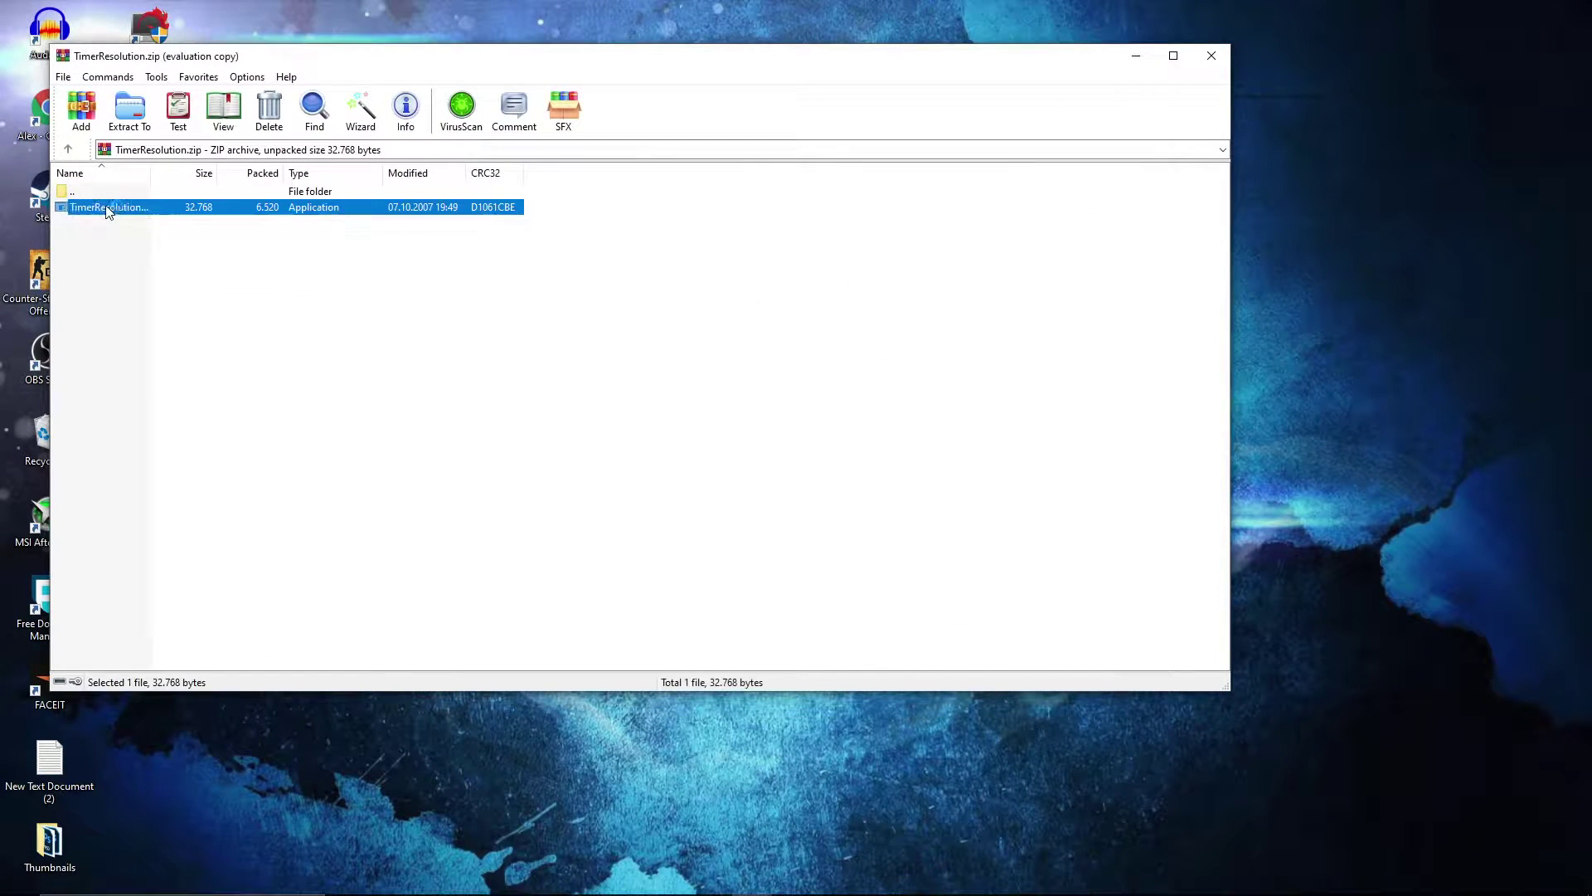
pyautogui.doubleClick(106, 209)
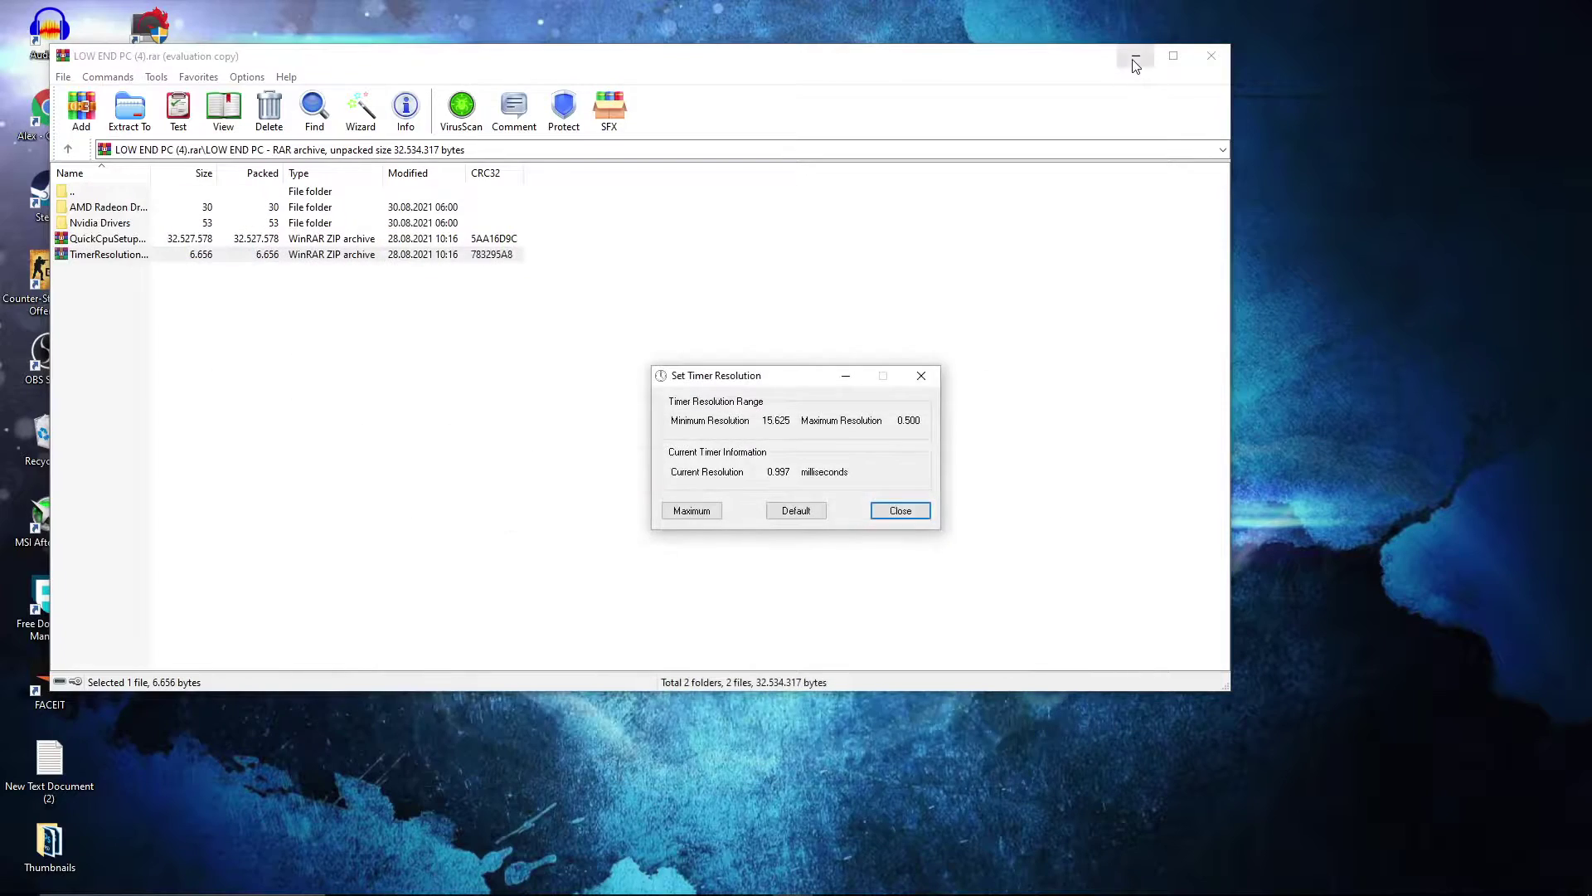
pyautogui.click(1136, 56)
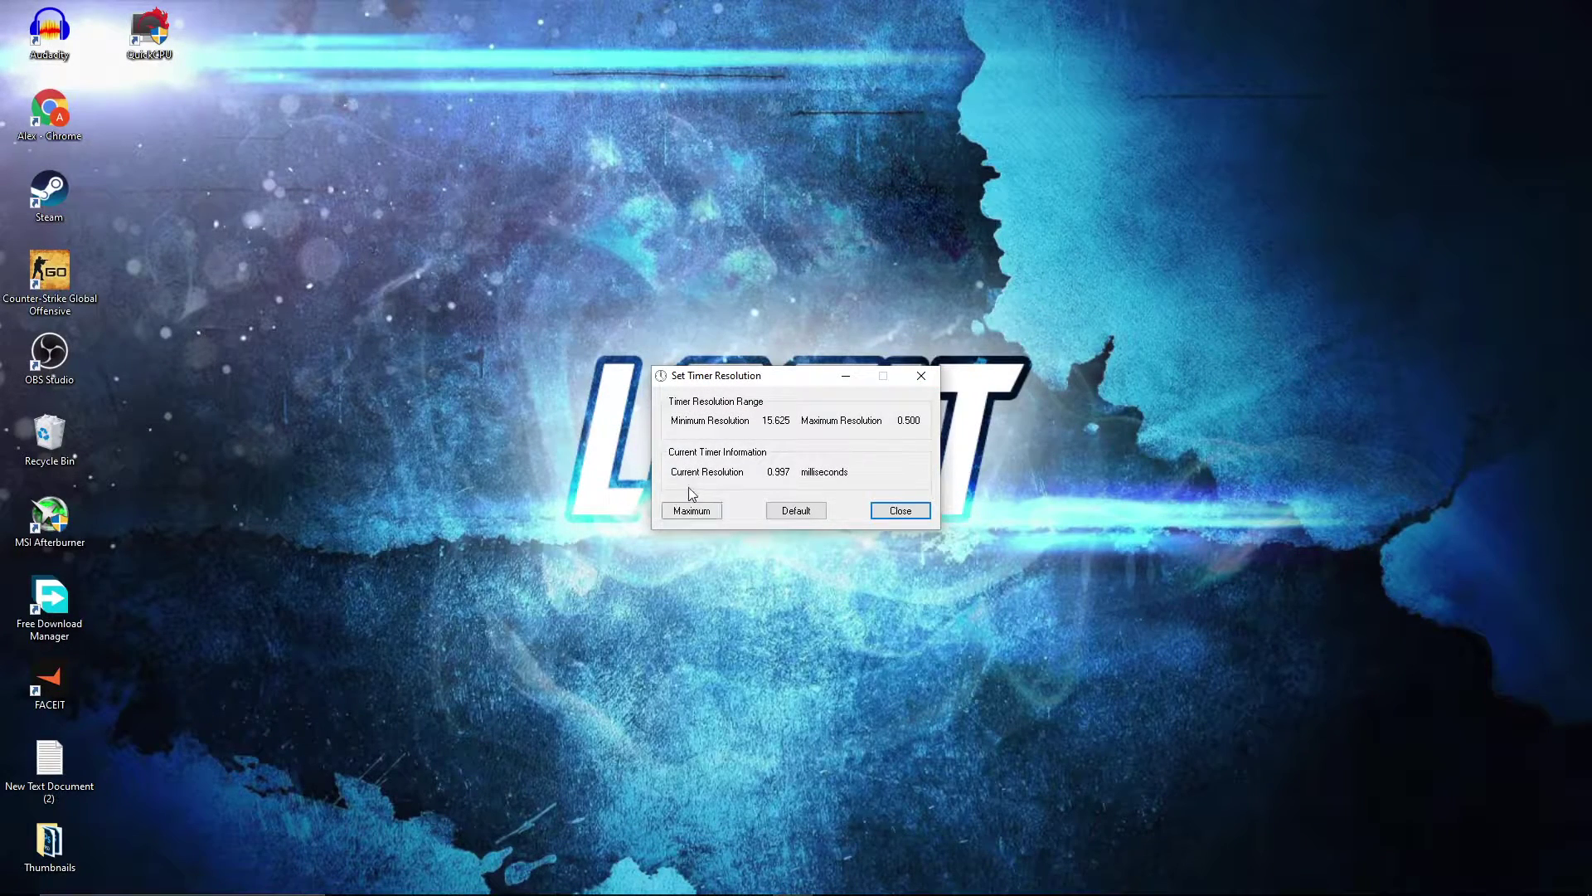
# Try the Maximum timer resolution, restore the Default resolution and close Set Timer Resolution.
pyautogui.click(693, 510)
pyautogui.click(796, 511)
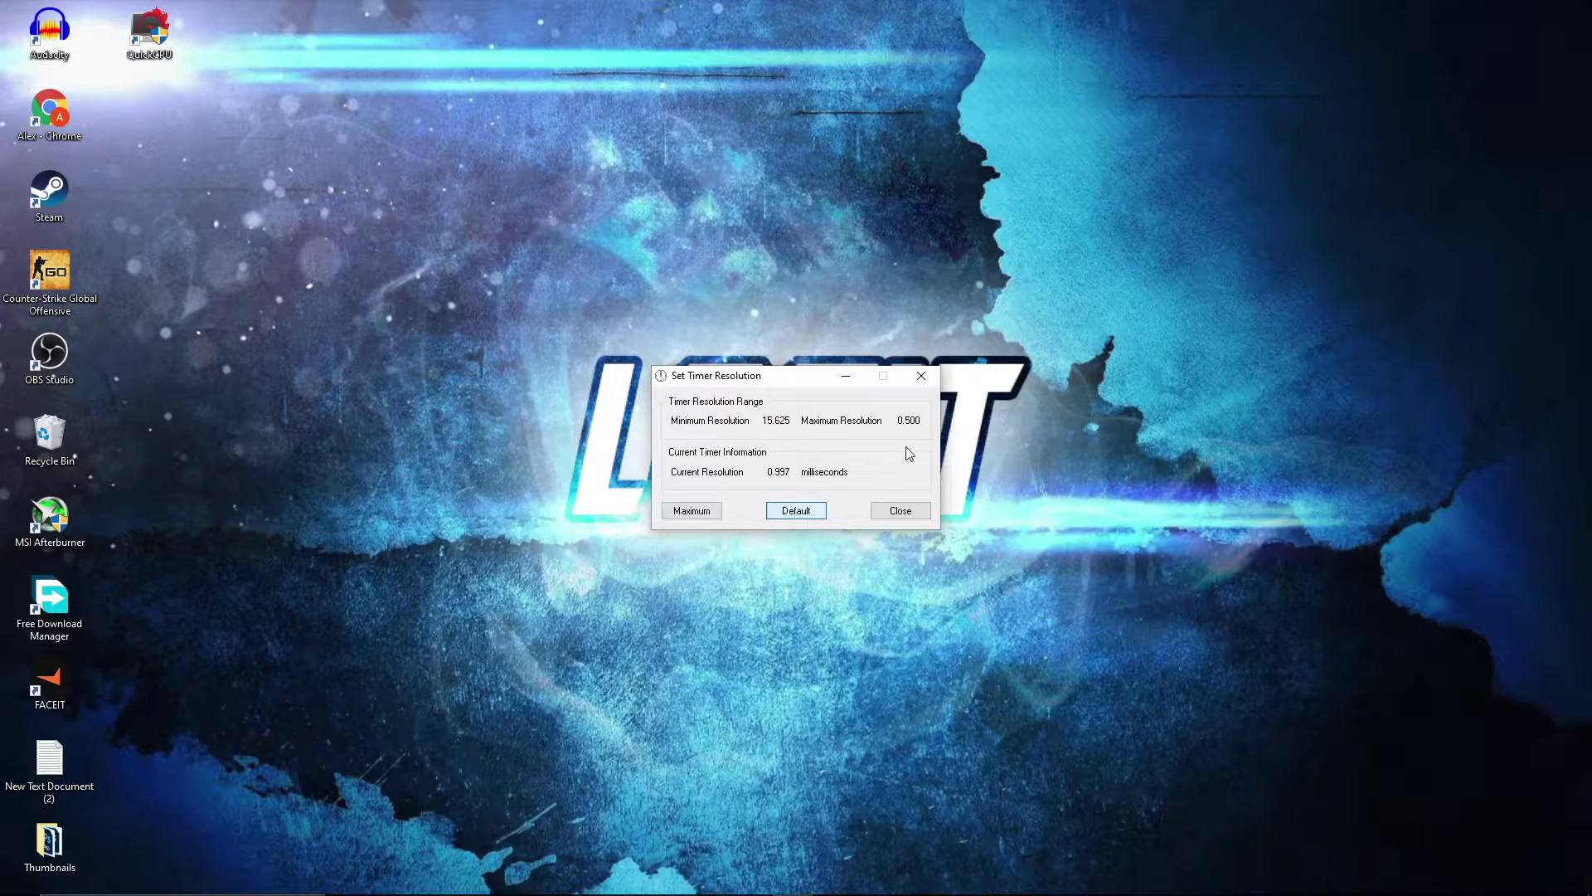
pyautogui.click(921, 377)
# Search Windows for Graphics settings, open them and browse to RobloxPlayerLauncher in the Downloads folder as the desktop app.
pyautogui.click(159, 882)
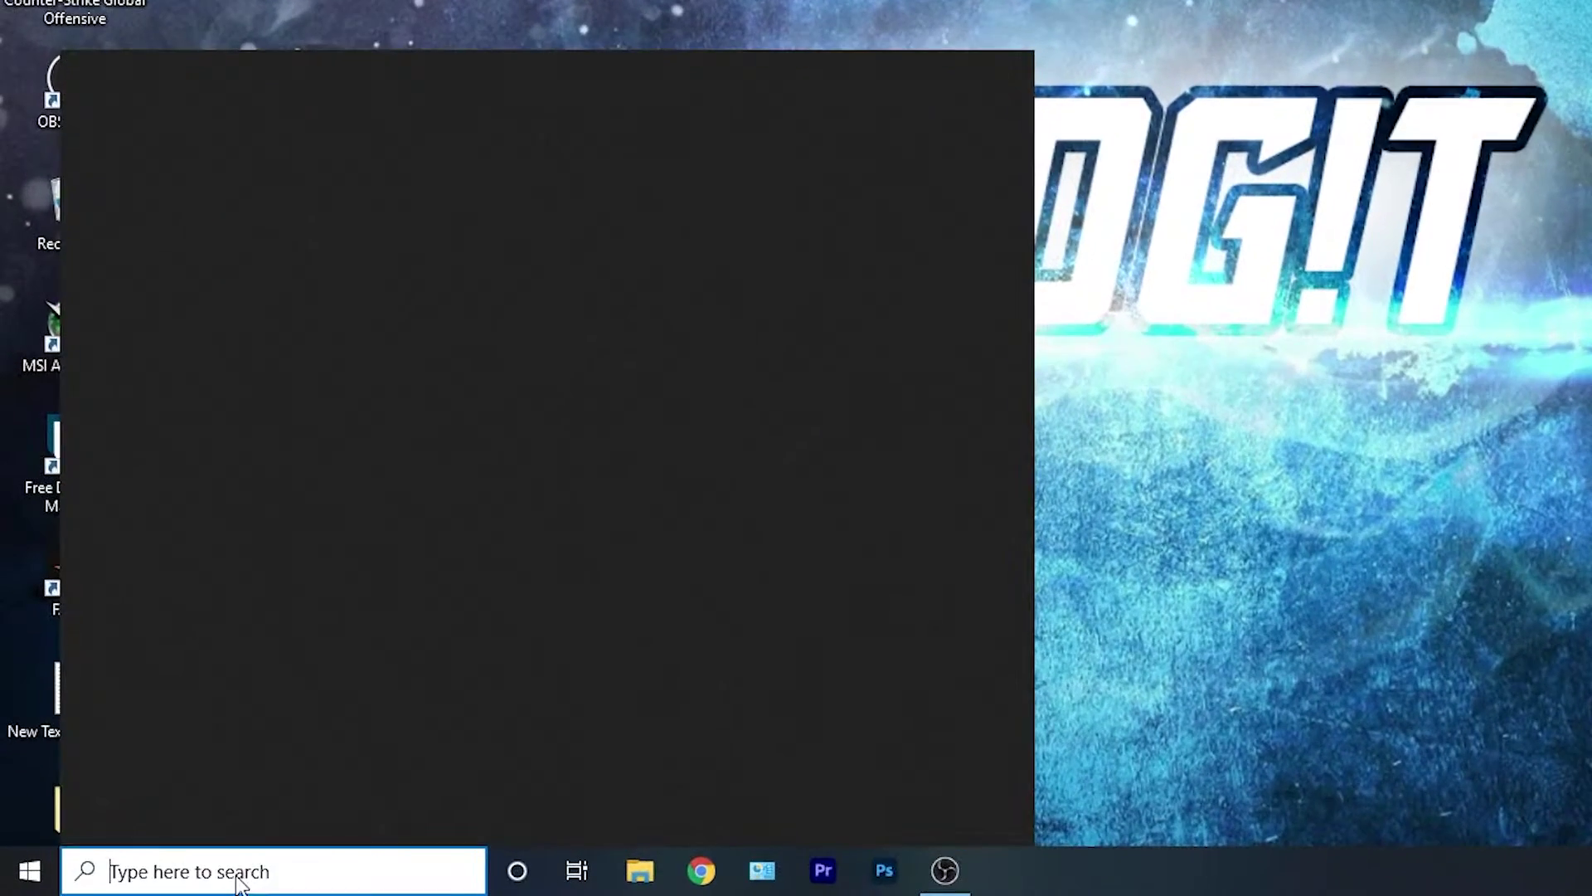
pyautogui.write('grap')
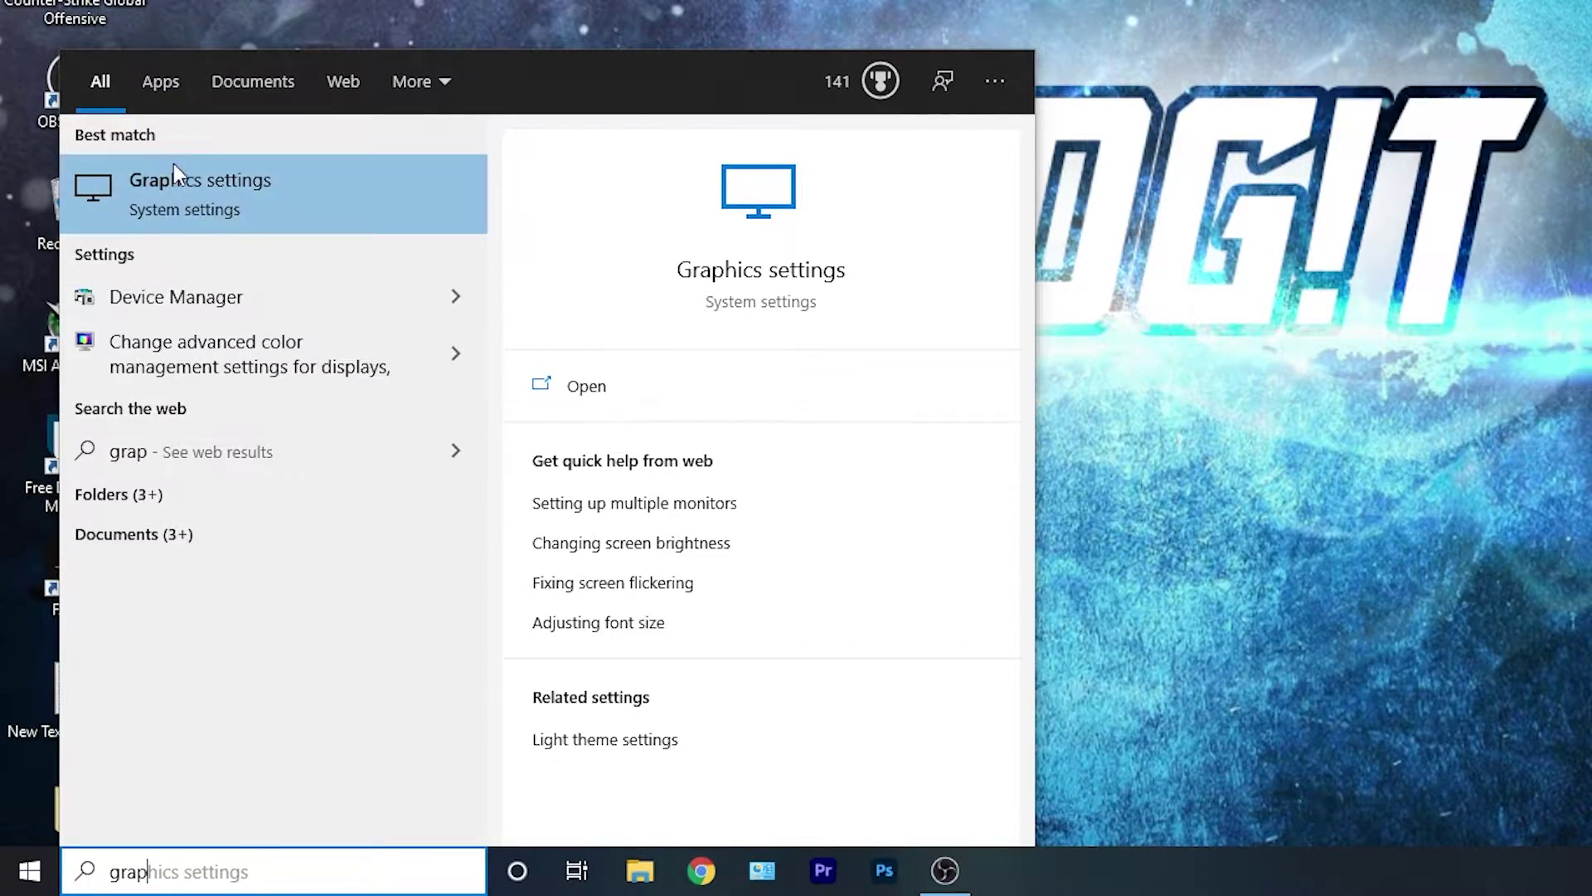
pyautogui.click(232, 199)
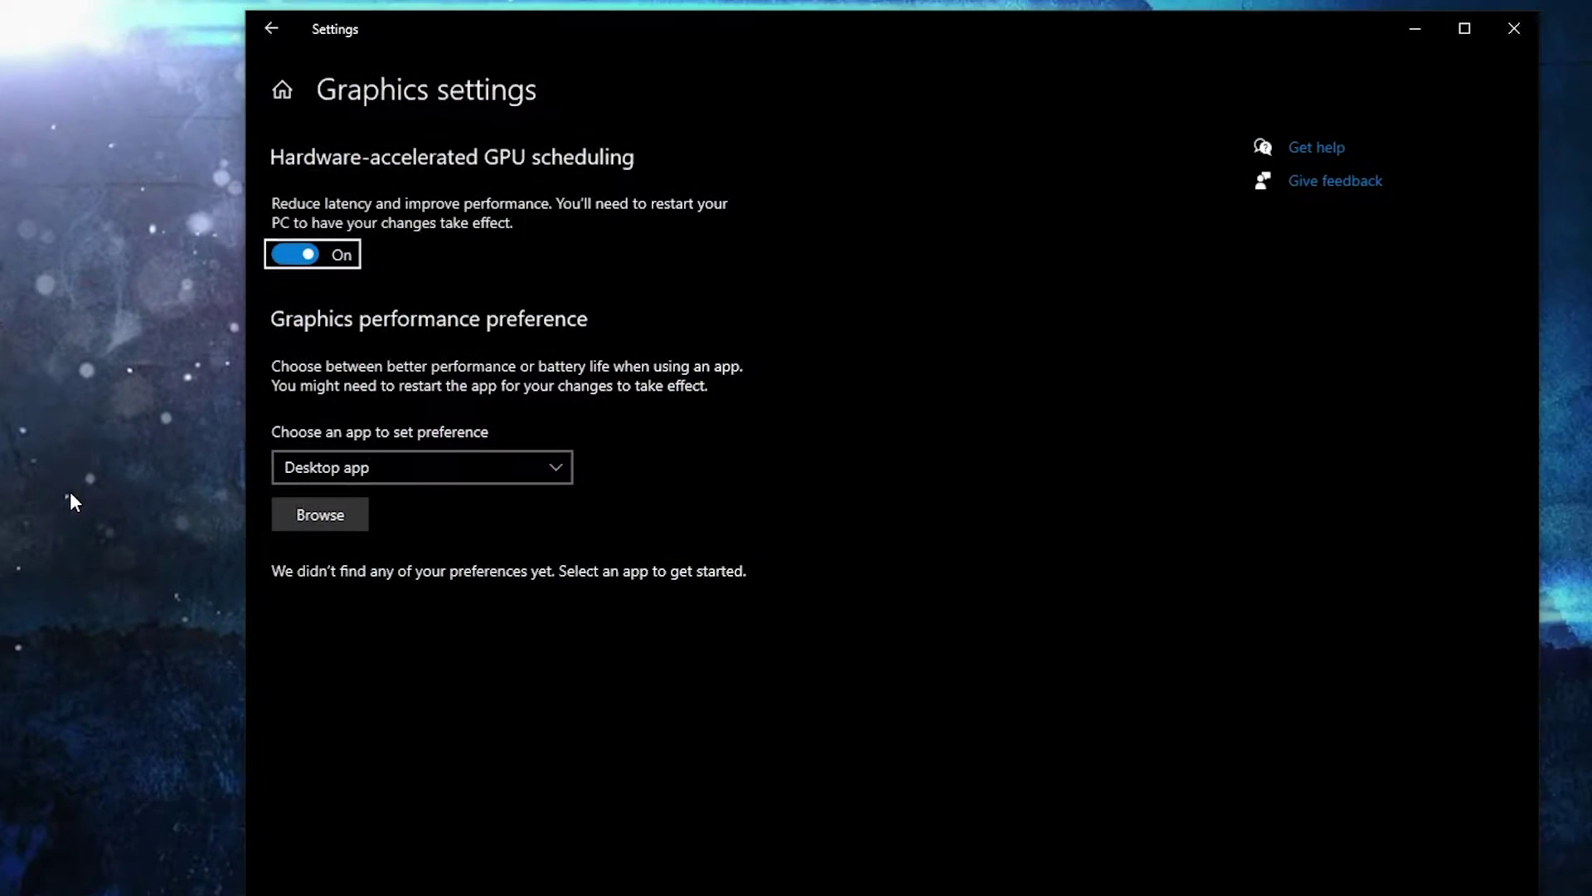
pyautogui.click(325, 512)
pyautogui.click(343, 437)
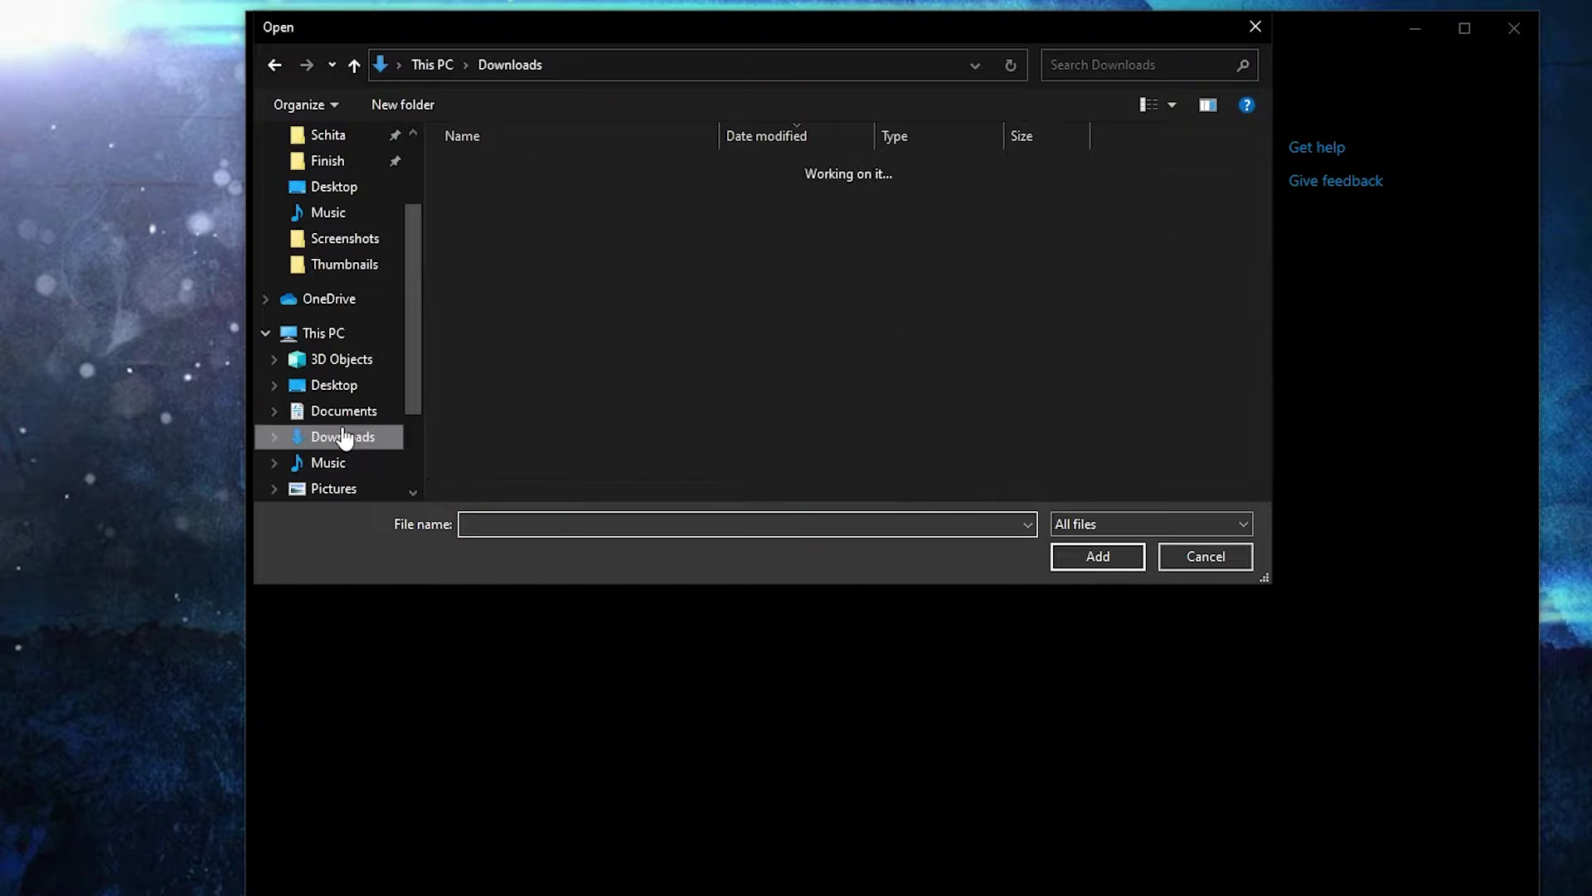
pyautogui.click(547, 284)
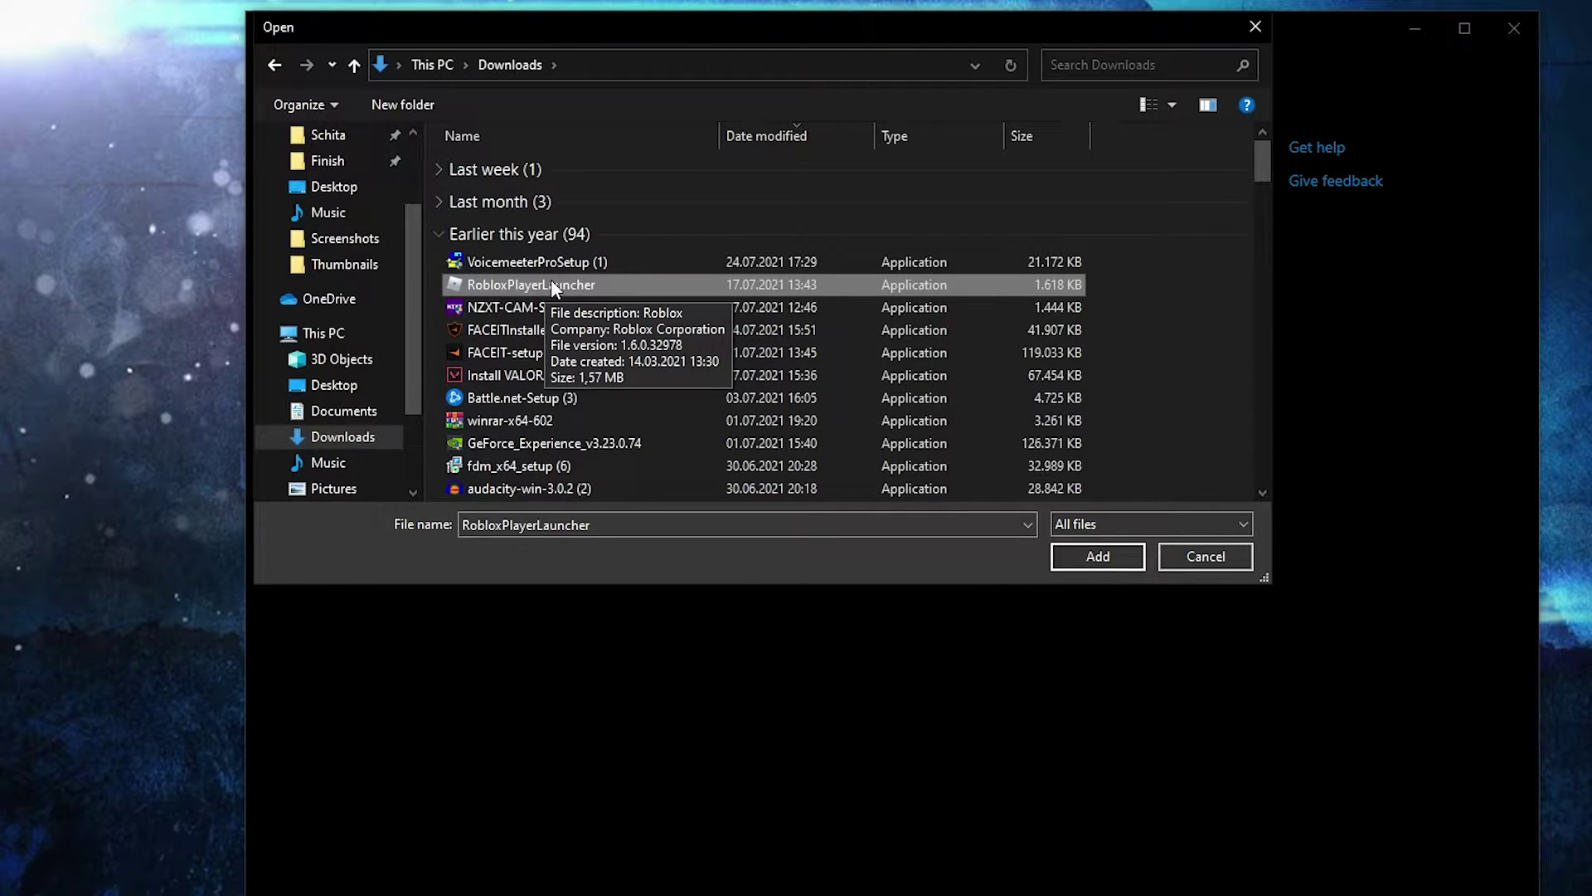
# In RobloxPlayerLauncher's compatibility properties, disable fullscreen optimizations and override high DPI scaling with Application, and apply the changes.
pyautogui.rightClick(551, 283)
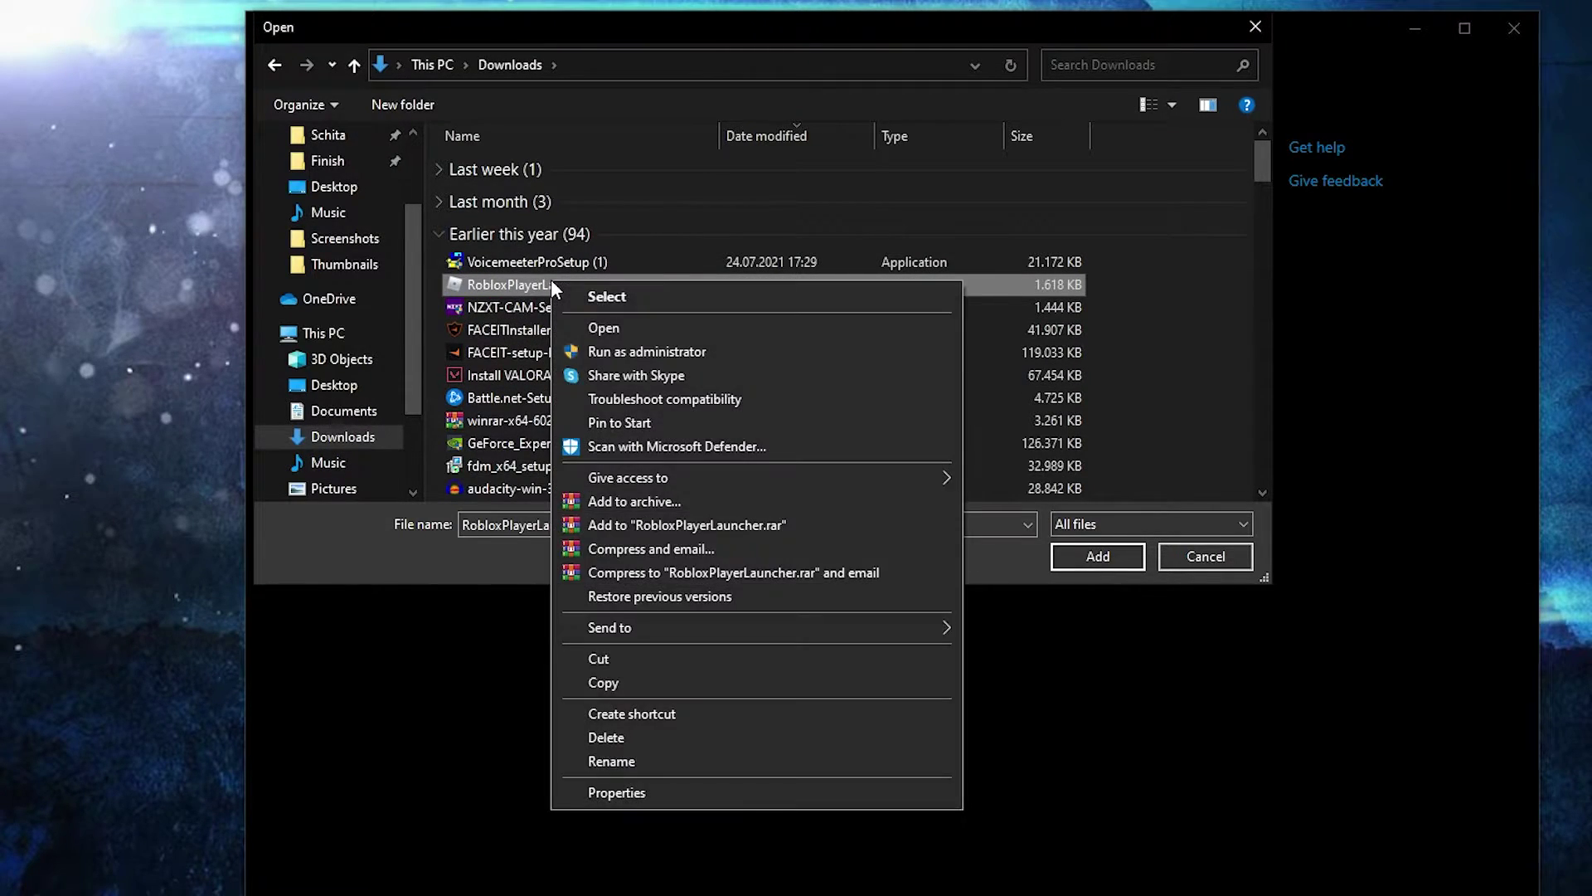
pyautogui.click(626, 789)
pyautogui.click(751, 355)
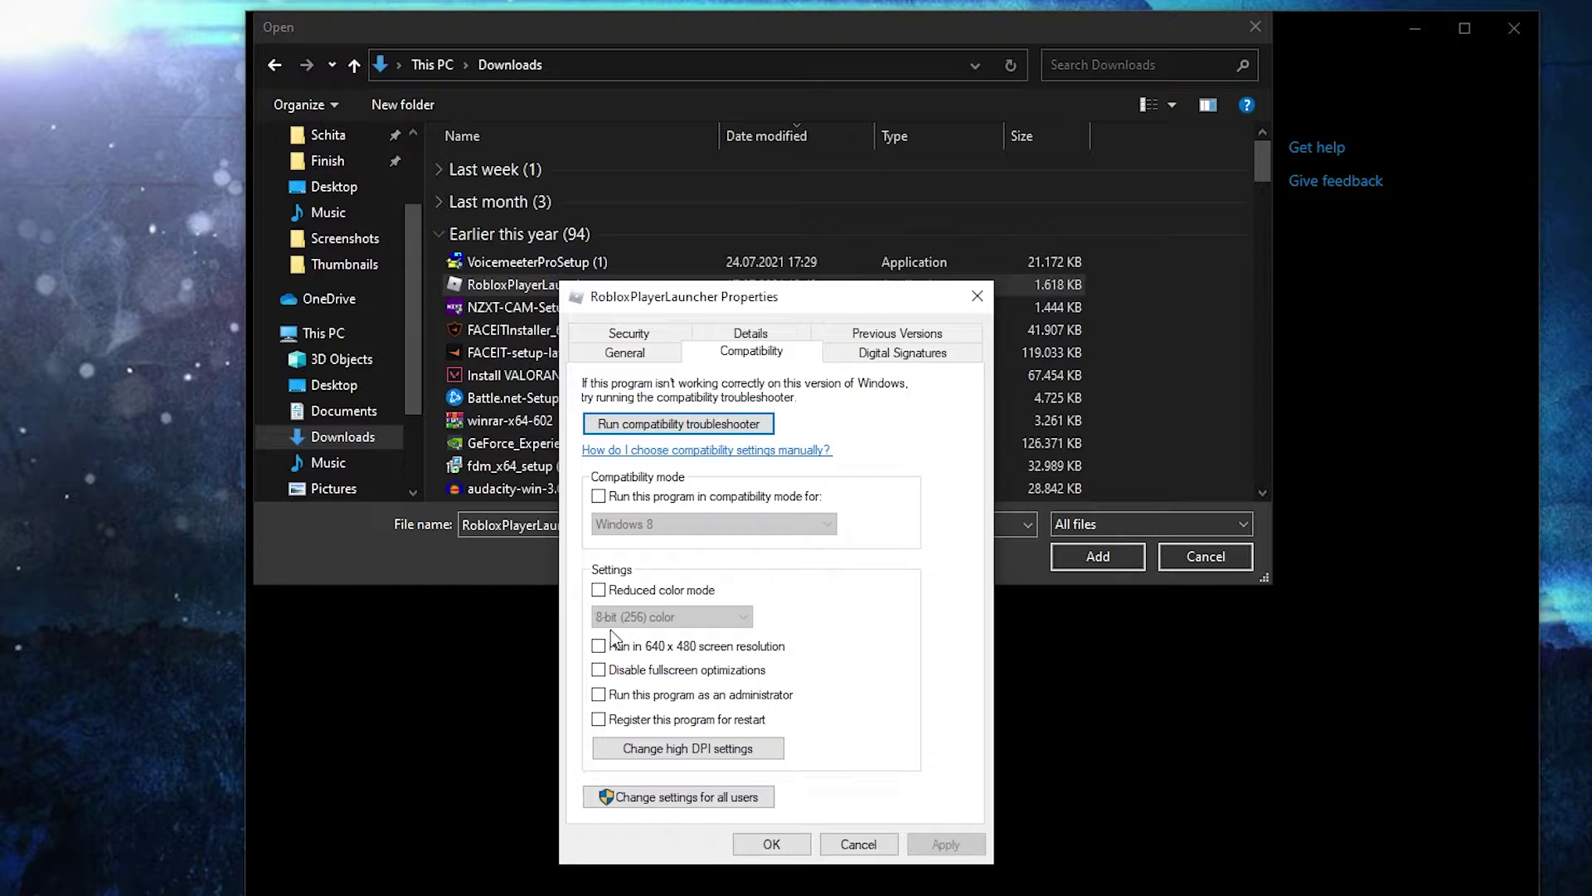
pyautogui.click(602, 672)
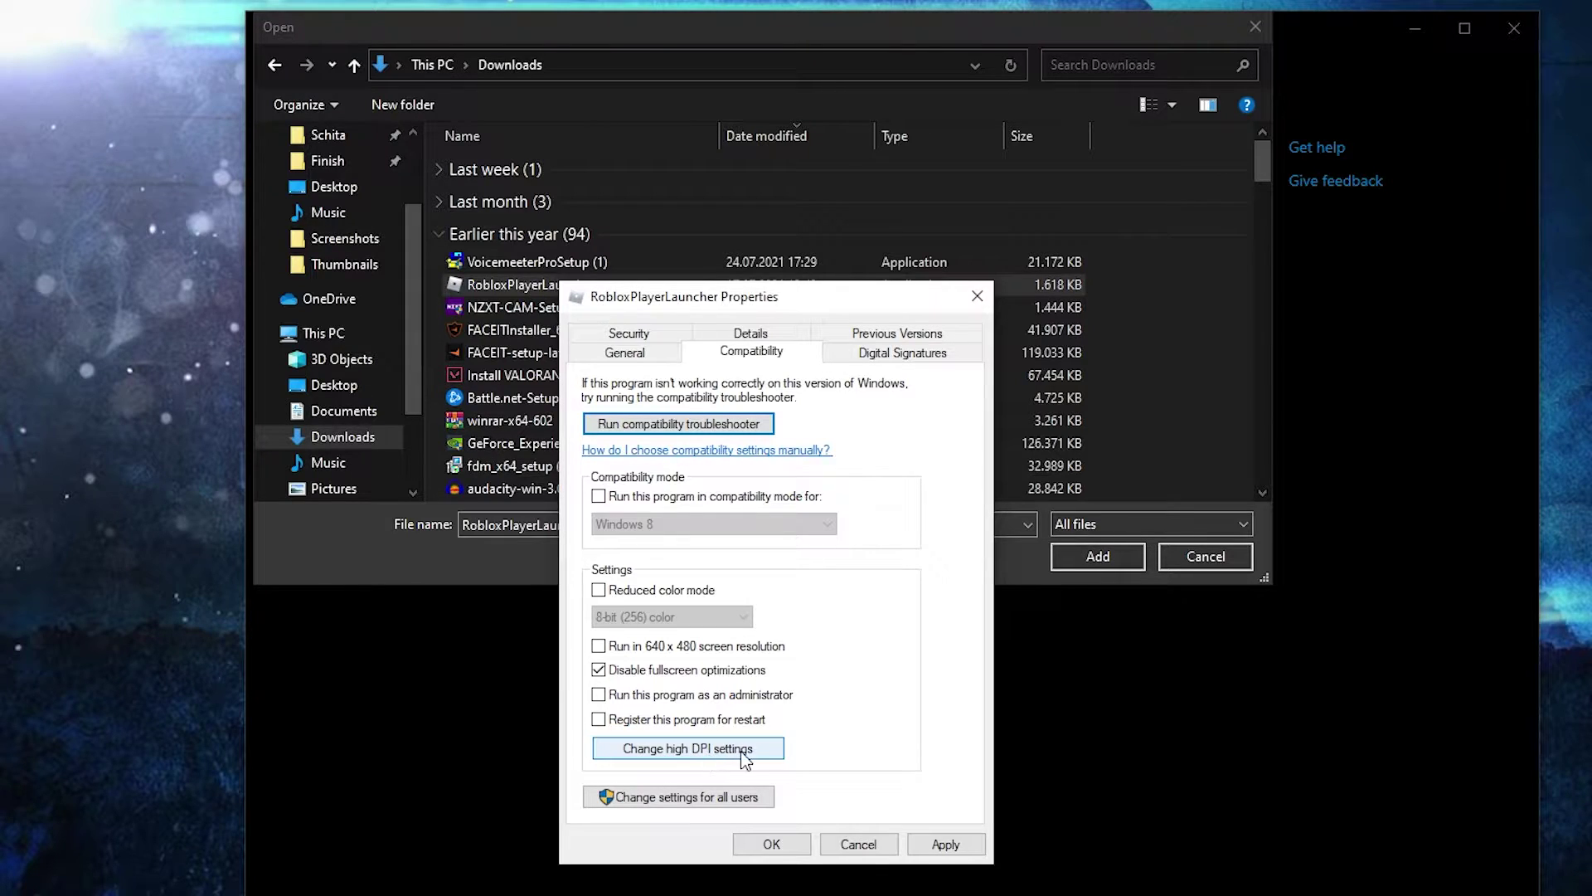
pyautogui.click(714, 749)
pyautogui.click(659, 713)
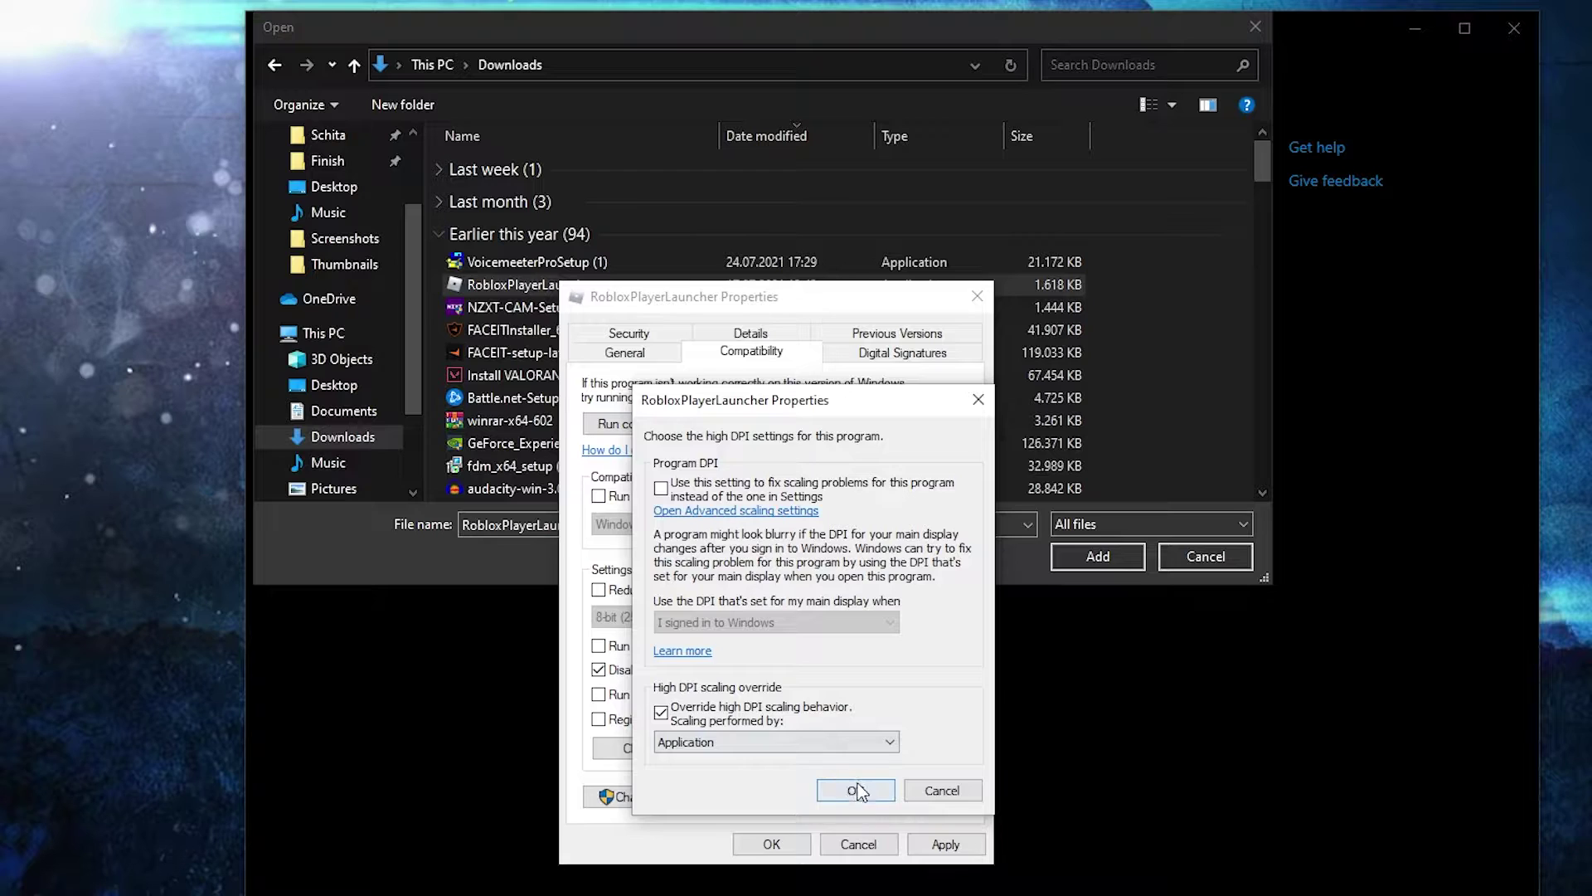
pyautogui.click(856, 790)
pyautogui.click(947, 844)
pyautogui.click(768, 844)
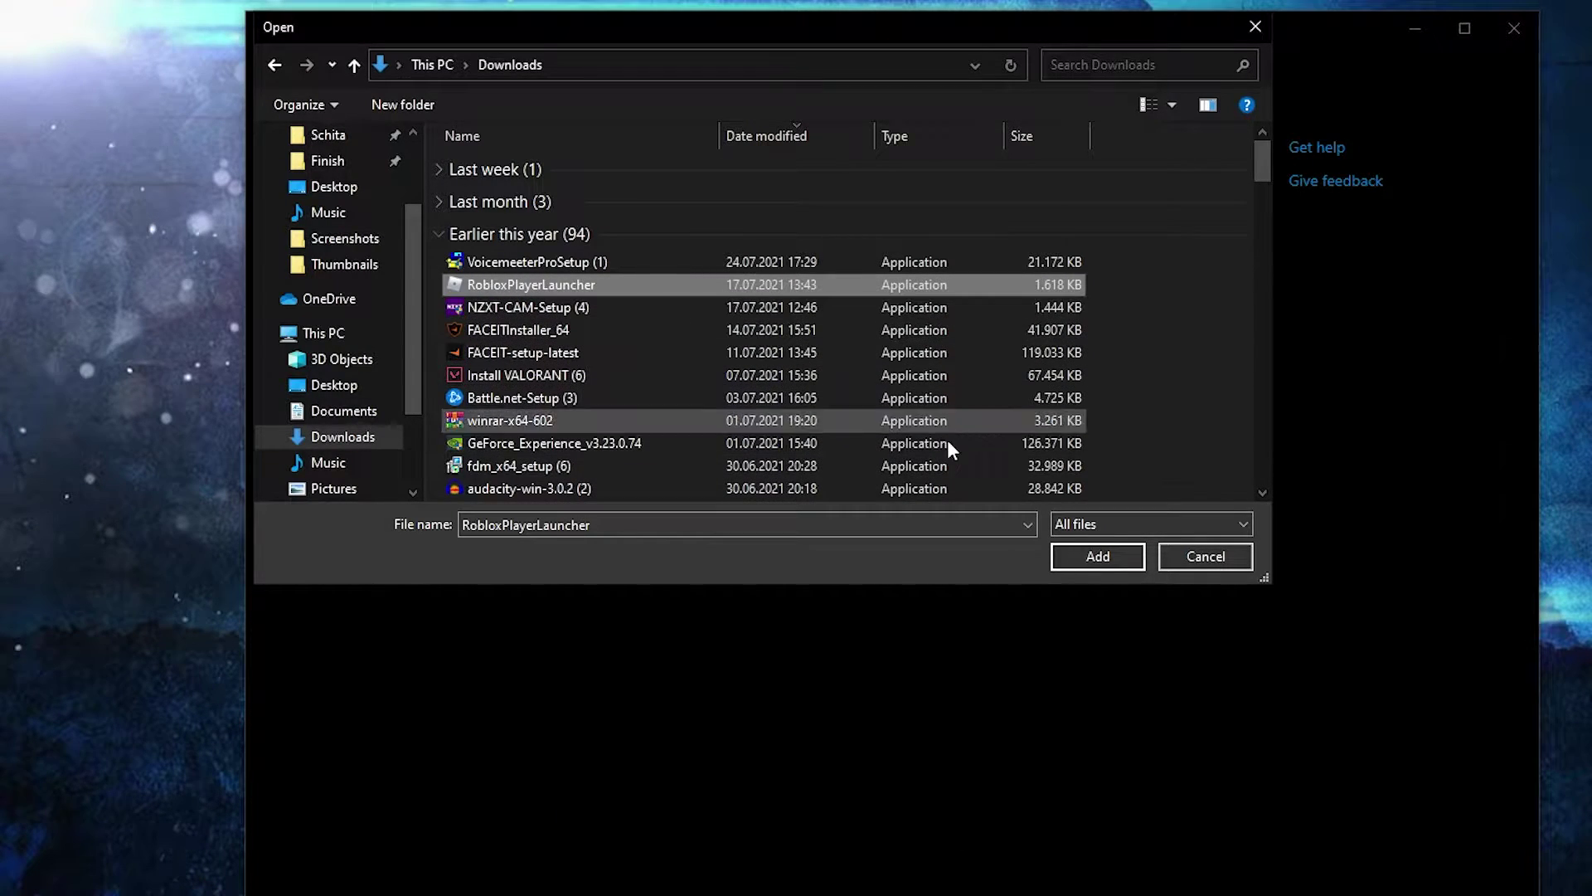
# Add RobloxPlayerLauncher to the graphics performance preferences and save its preference as High performance.
pyautogui.click(1100, 554)
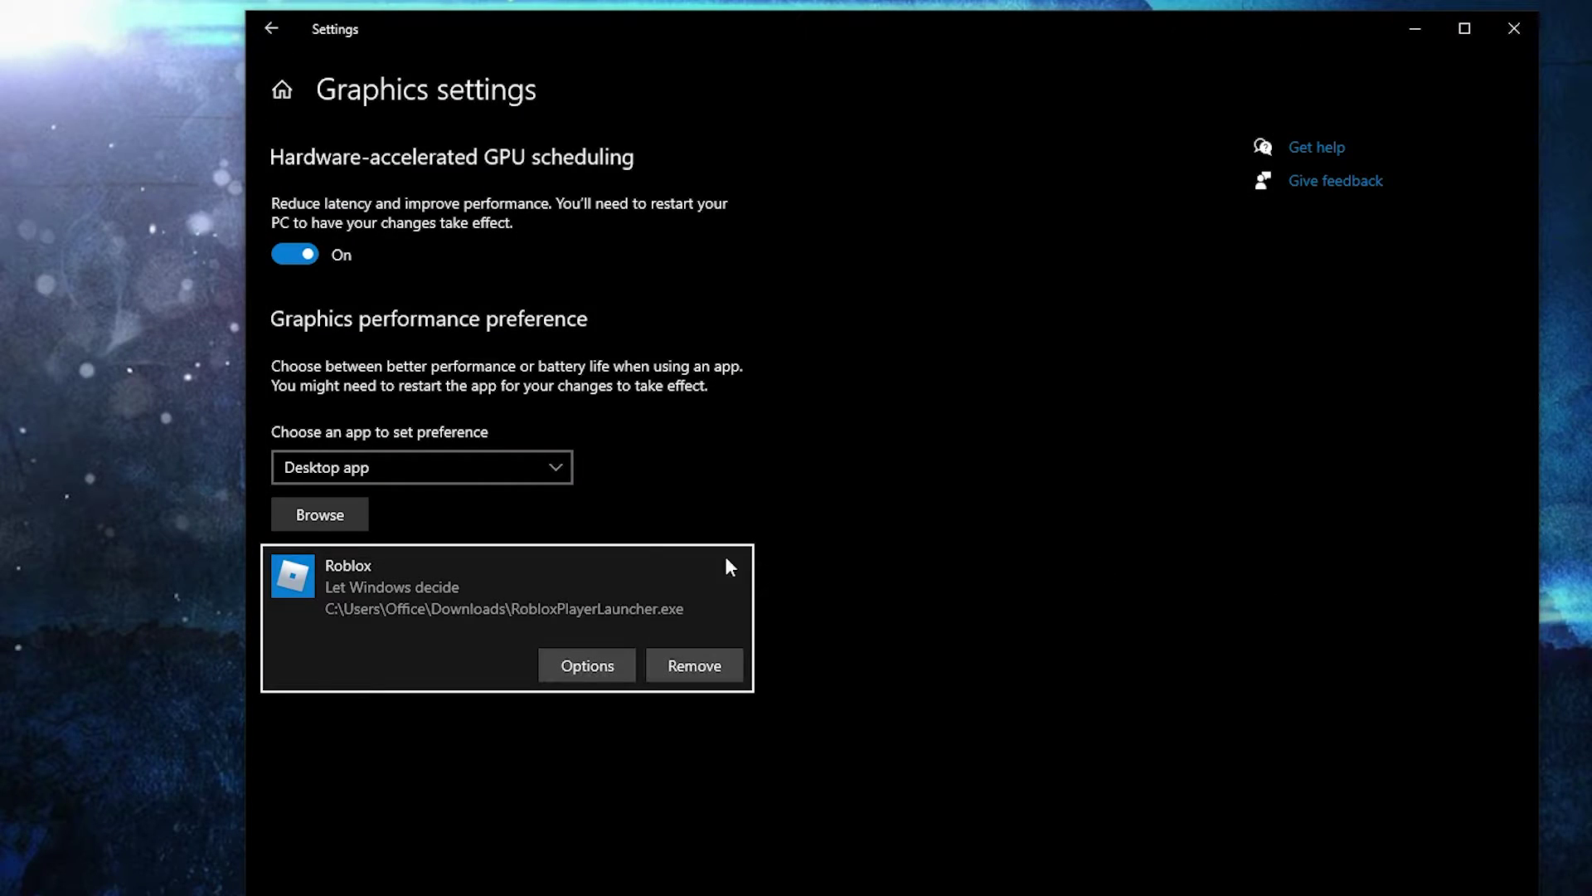
pyautogui.click(599, 664)
pyautogui.click(710, 563)
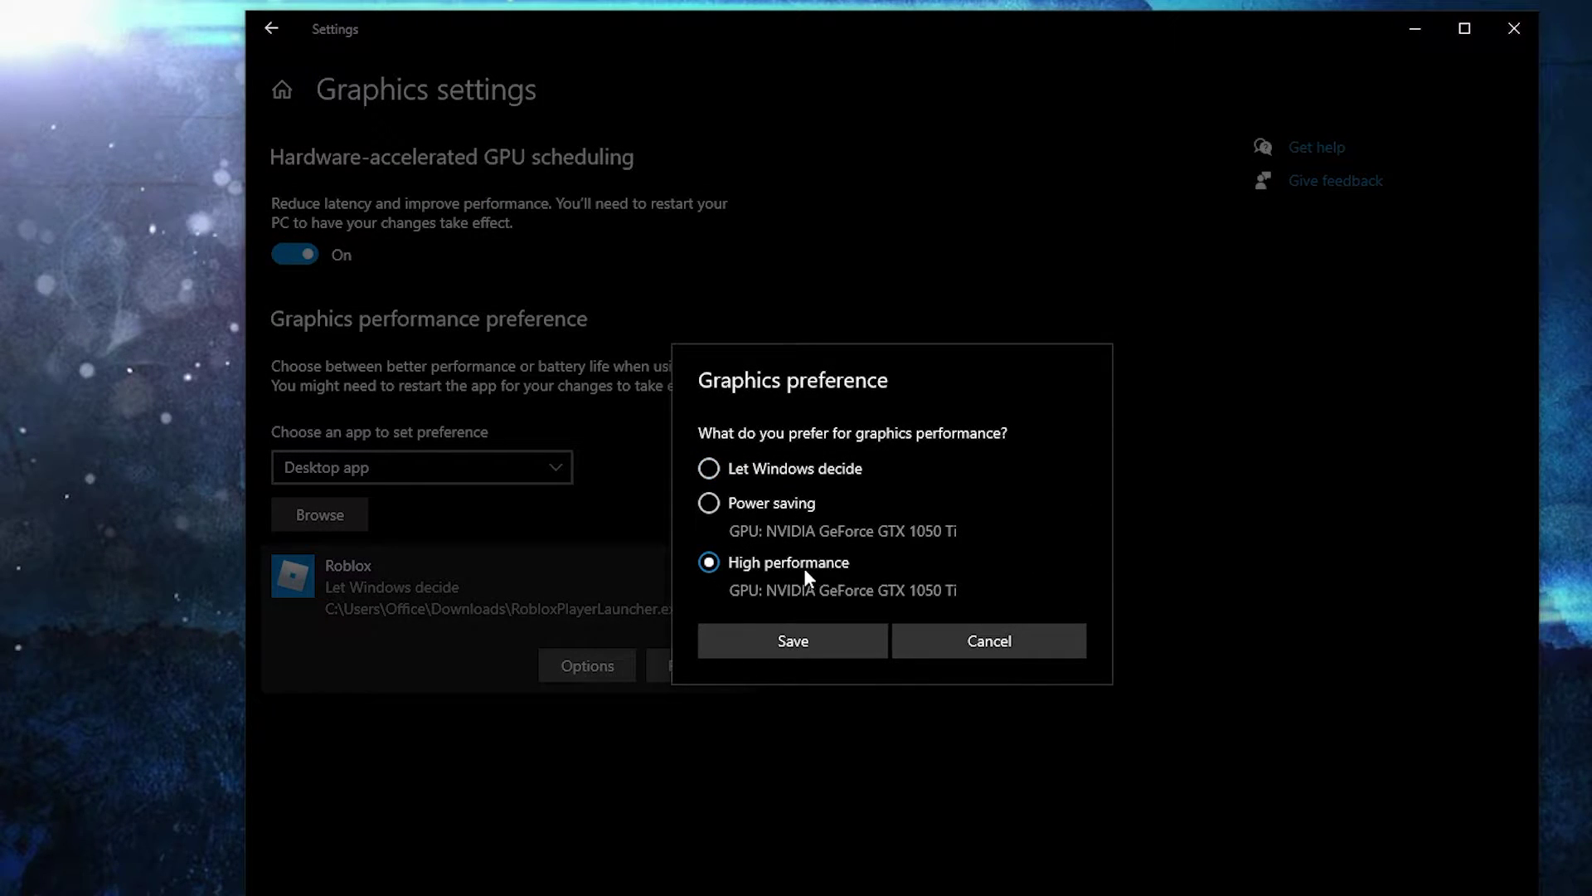
pyautogui.click(803, 635)
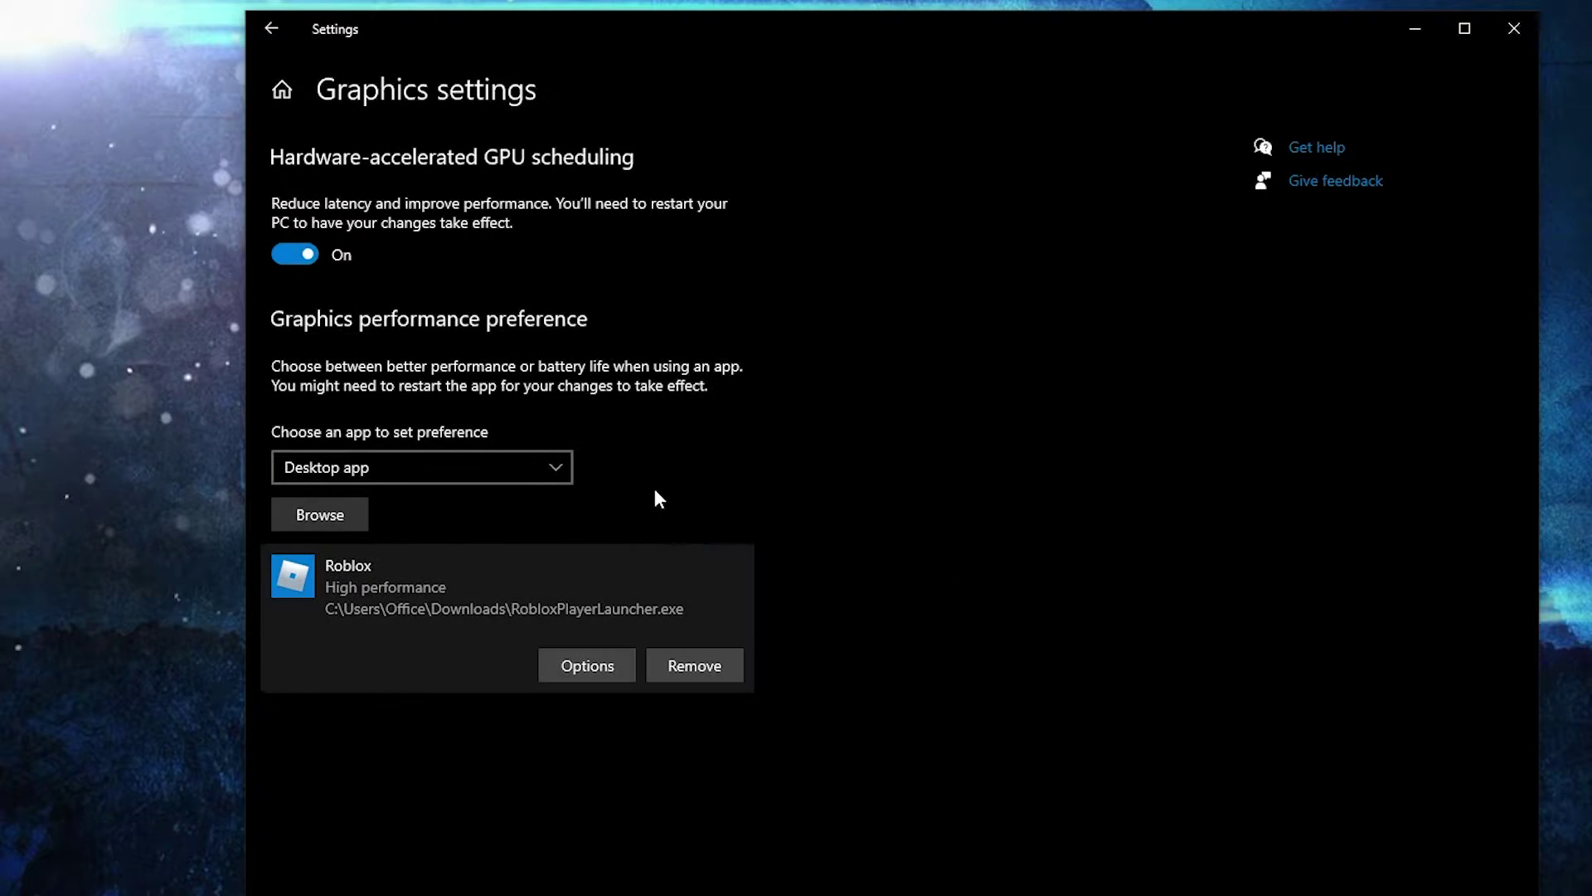
# Check the Xbox Game Bar and Game Mode switches in the Gaming settings and go back to Graphics settings.
pyautogui.click(281, 90)
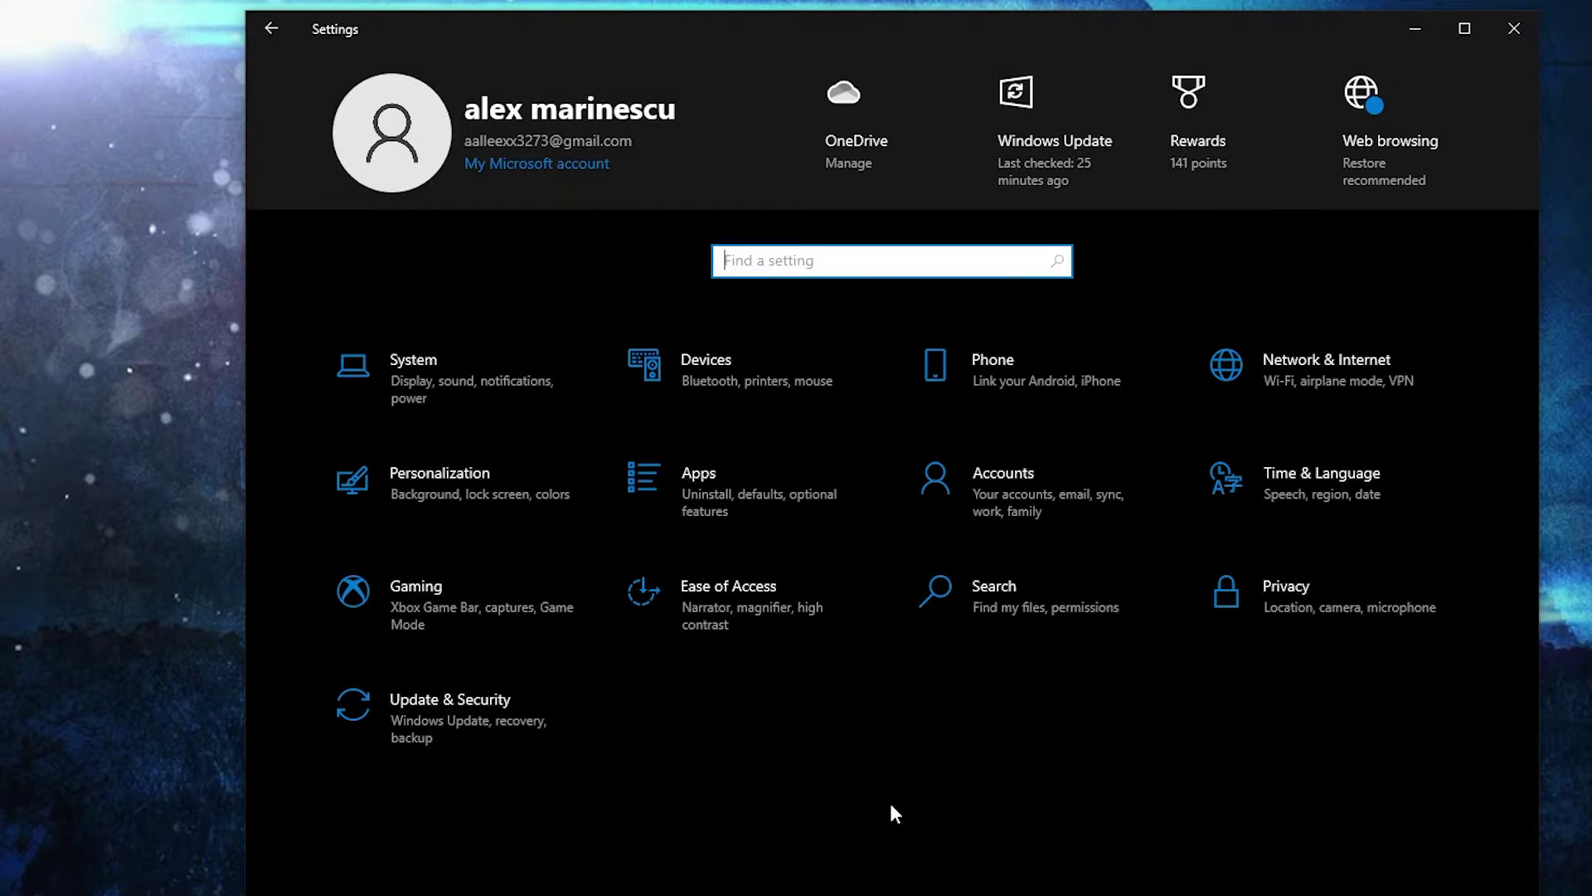
pyautogui.click(453, 600)
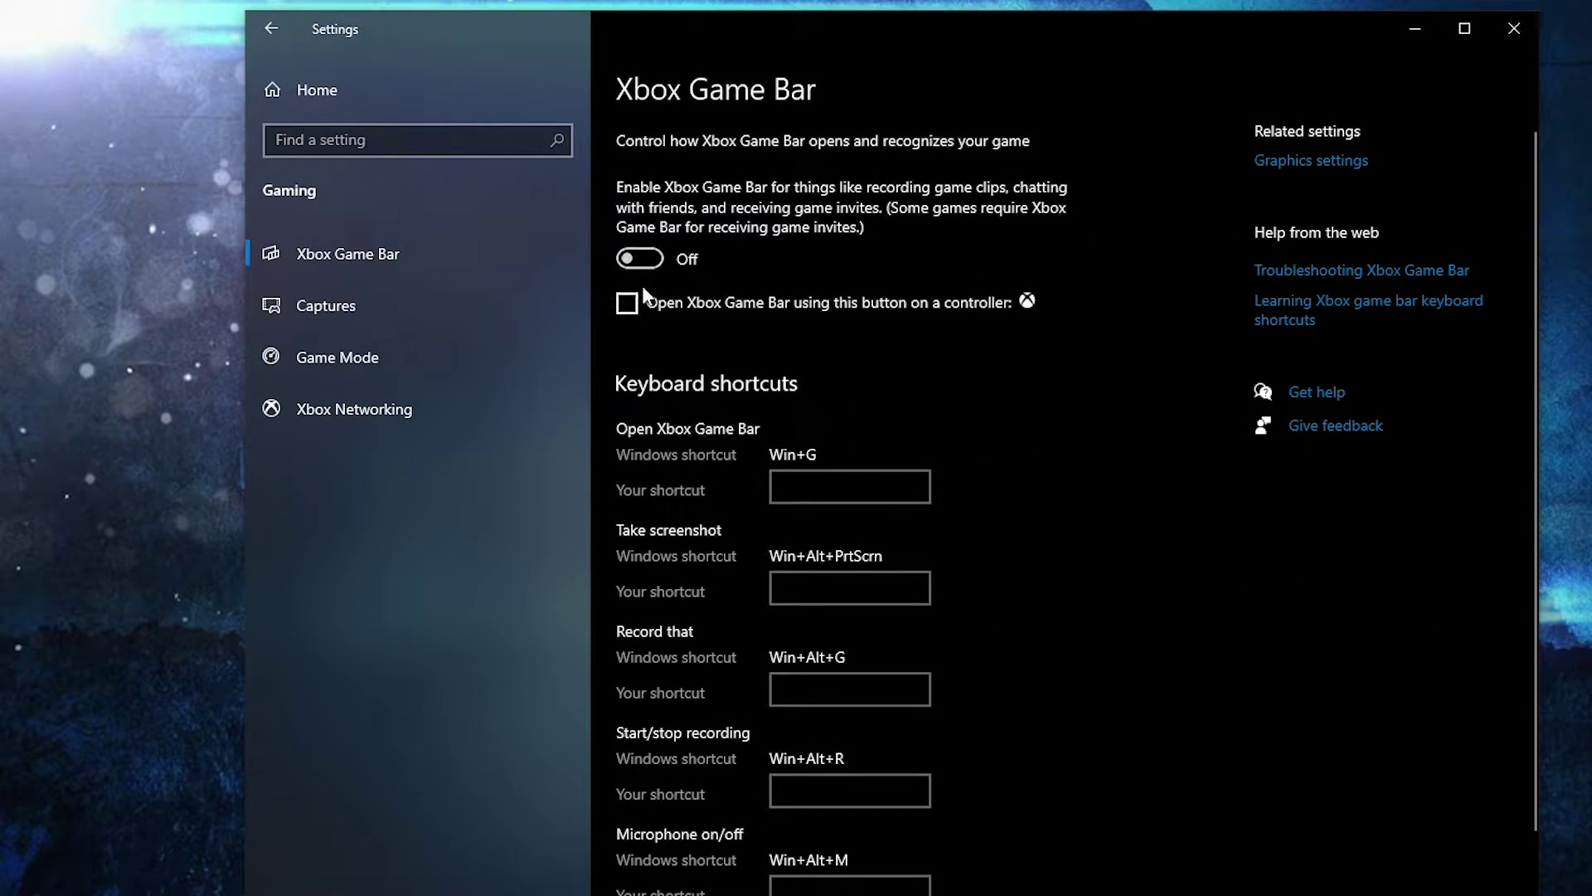
pyautogui.click(411, 354)
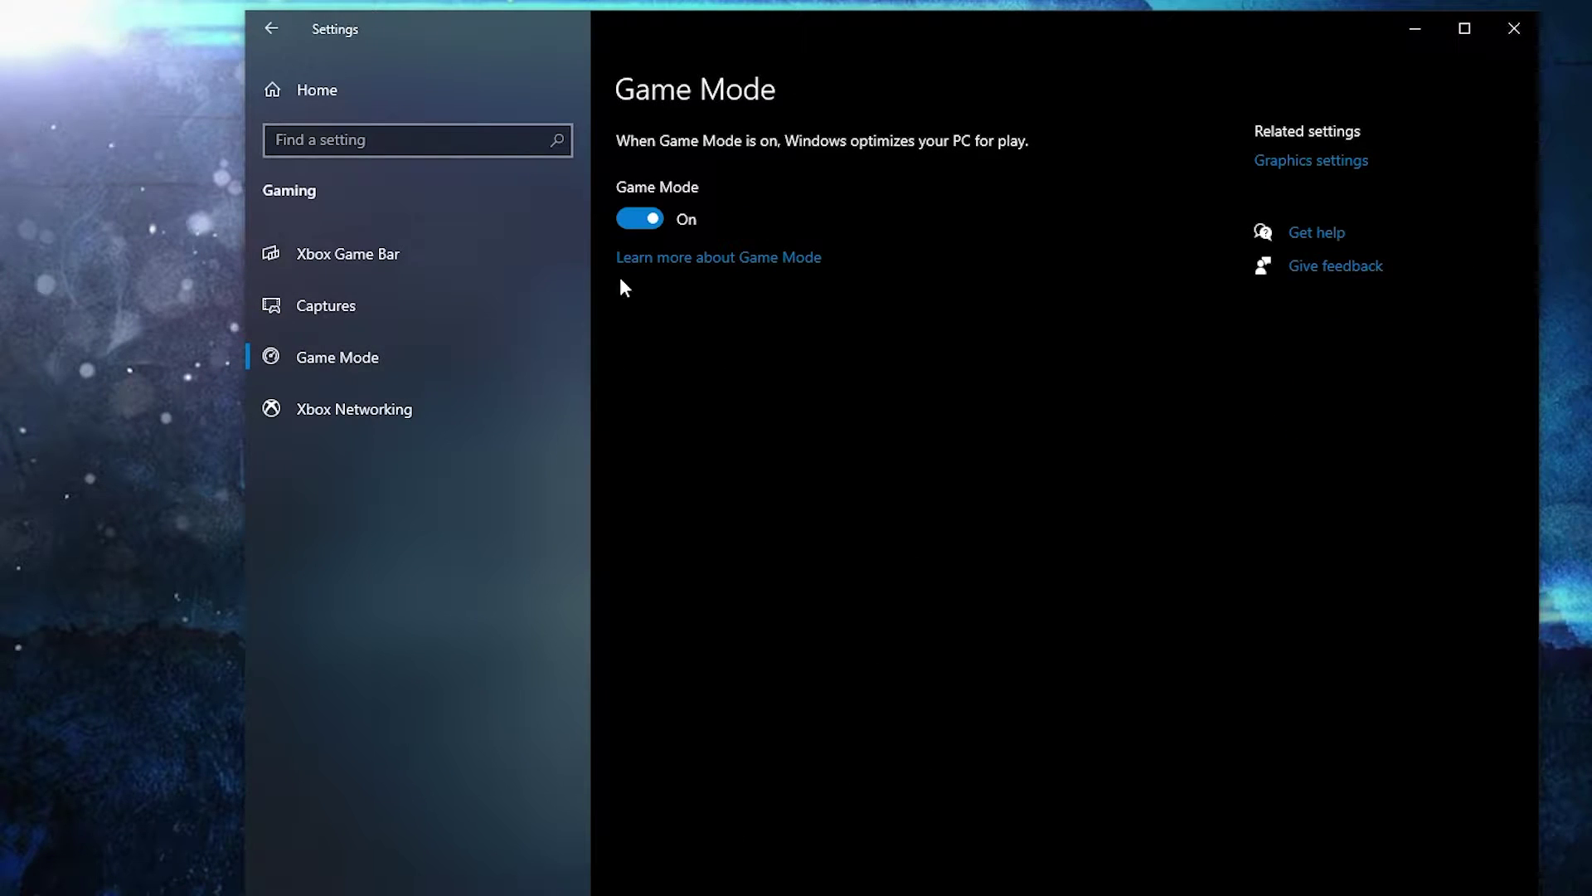
pyautogui.click(1309, 163)
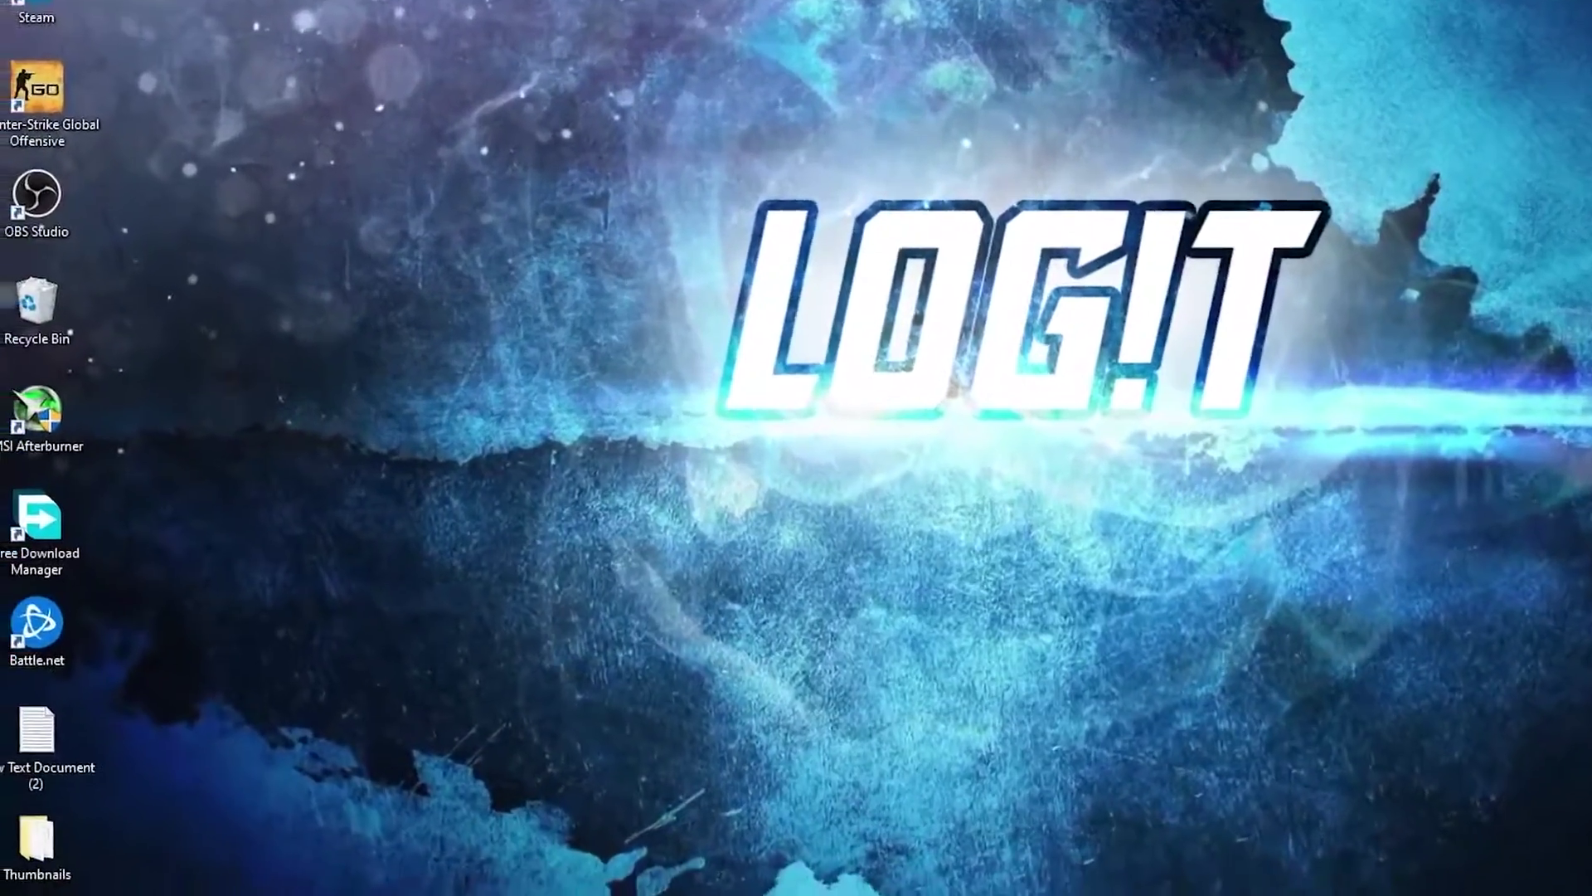
# Search Windows for cmd, run Command Prompt as administrator and reposition its window on the desktop.
pyautogui.click(359, 875)
pyautogui.write('cmd')
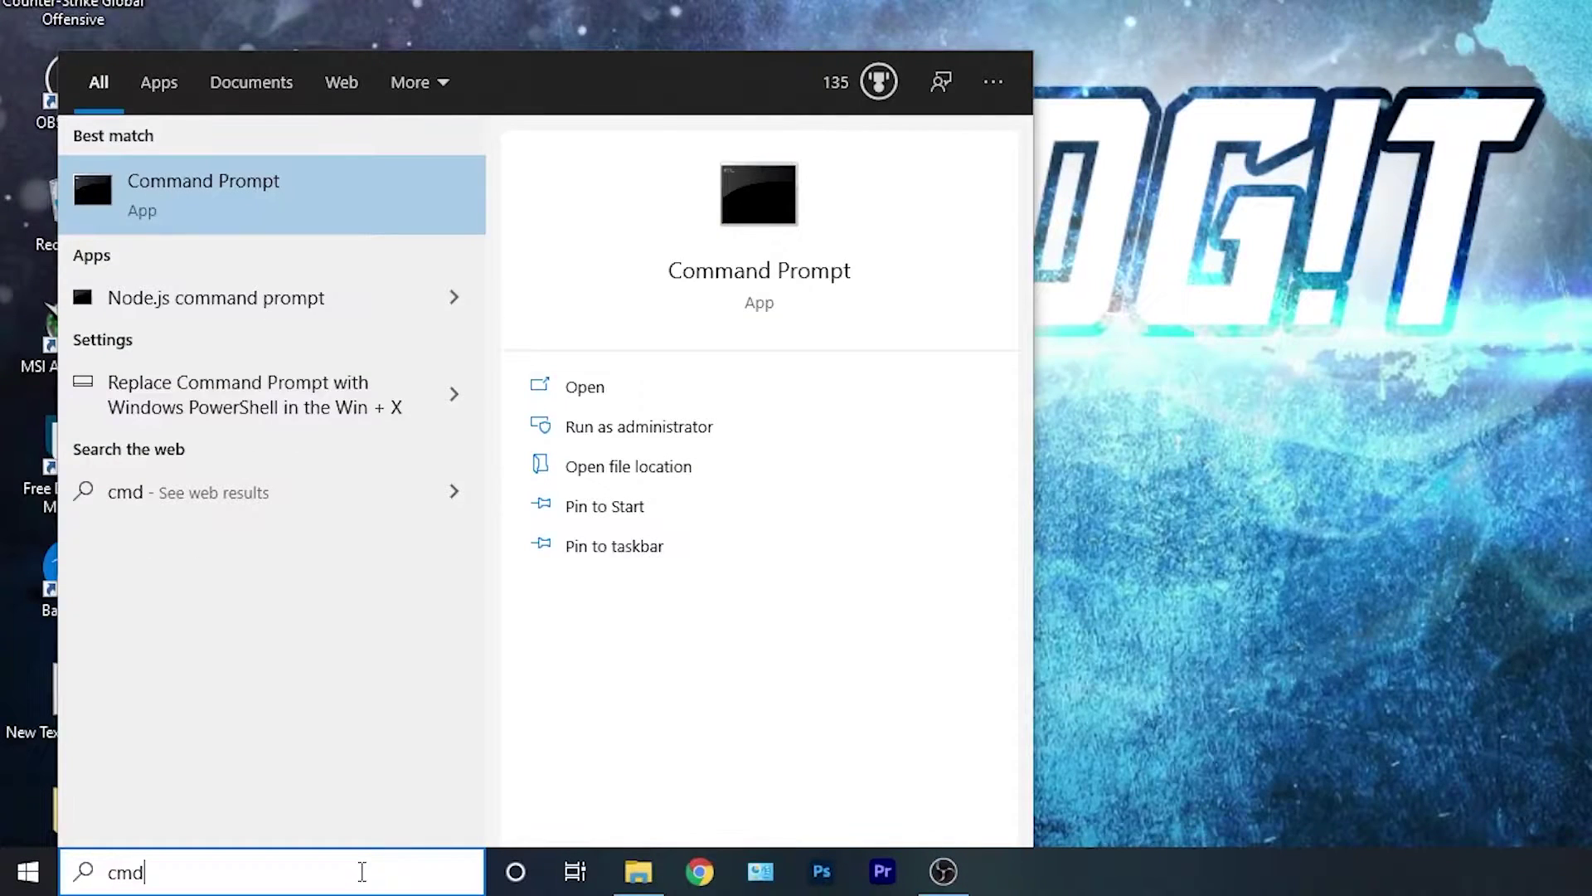
pyautogui.rightClick(282, 184)
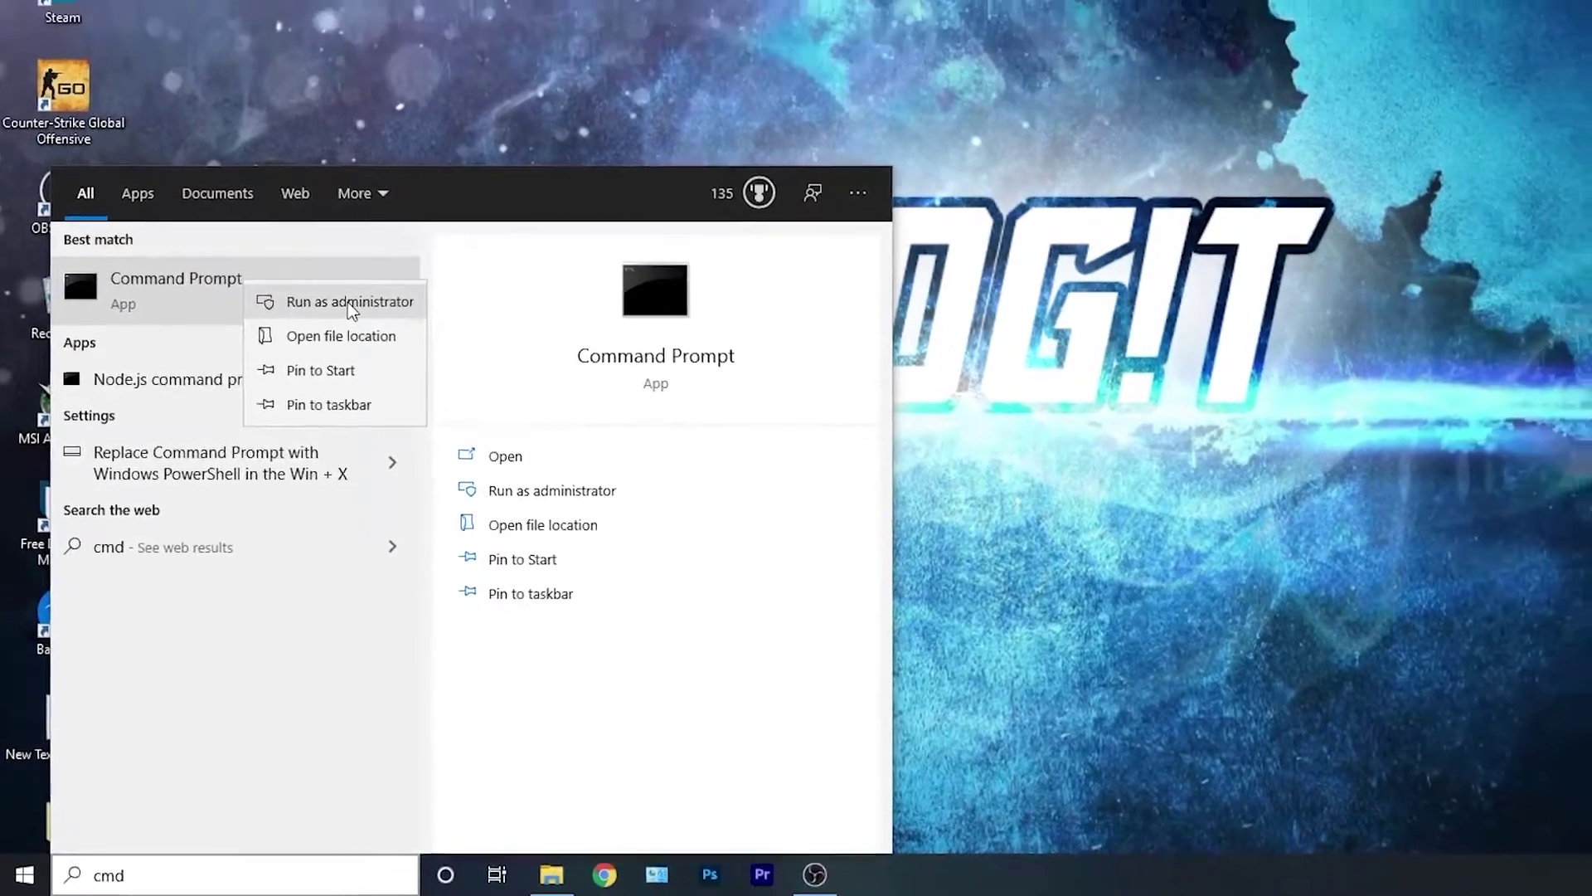
pyautogui.click(327, 209)
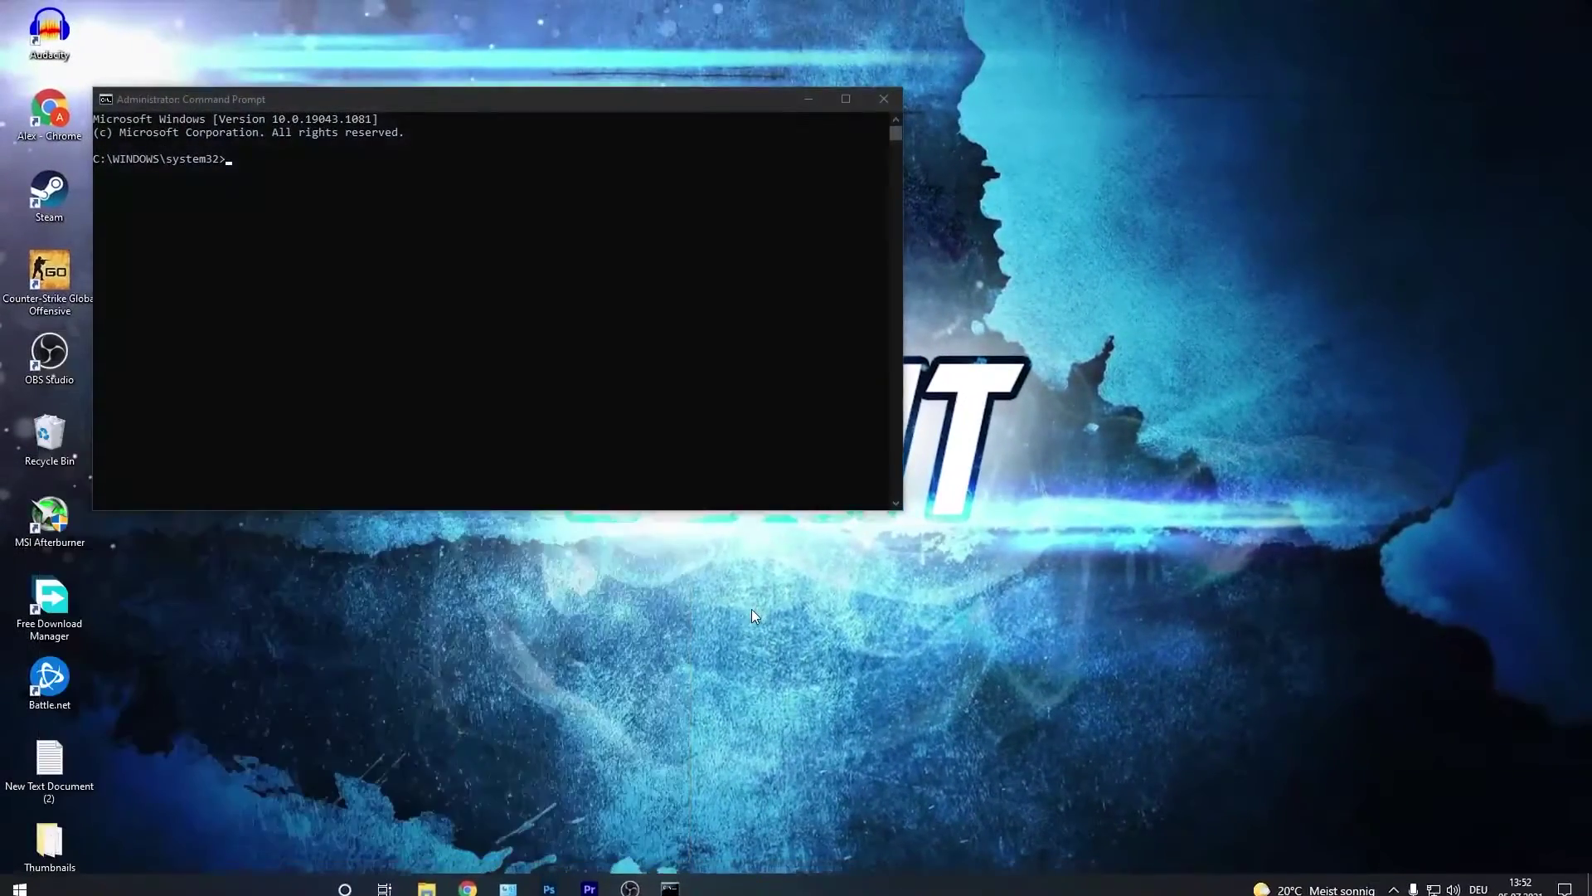
pyautogui.moveTo(484, 106); pyautogui.dragTo(443, 116)
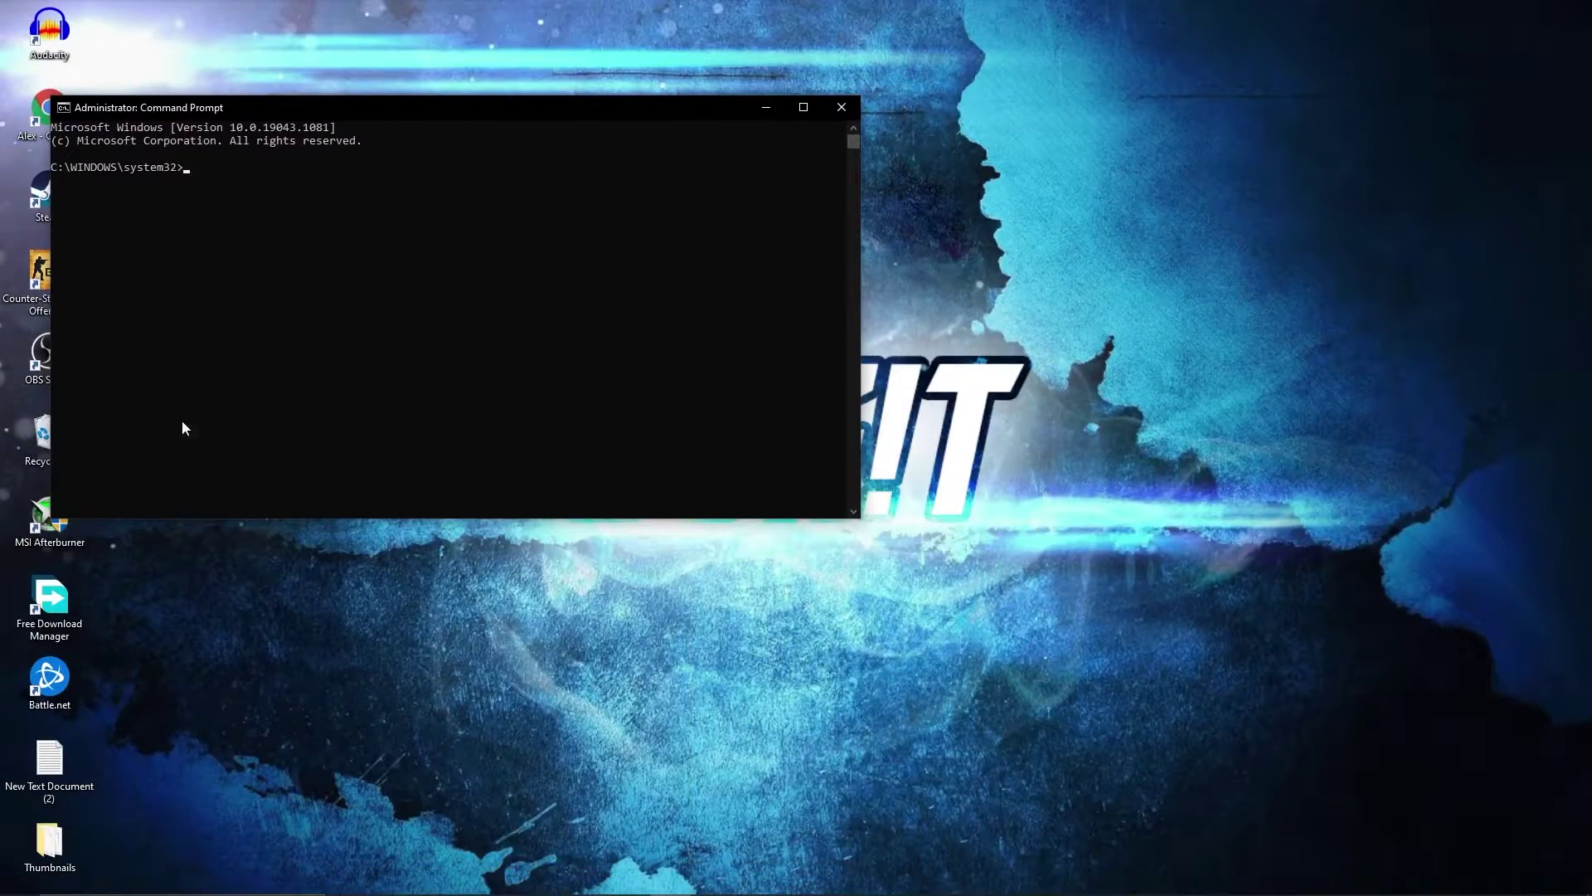
# Copy the command powercfg -duplicatescheme e9a42b02-d5df-448d-aa00-03f14749eb61, run it in the elevated Command Prompt and close the prompt.
pyautogui.hotkey('alt', 'Tab')
pyautogui.moveTo(1213, 334); pyautogui.dragTo(801, 333)
pyautogui.rightClick(829, 333)
pyautogui.click(863, 381)
pyautogui.click(1496, 12)
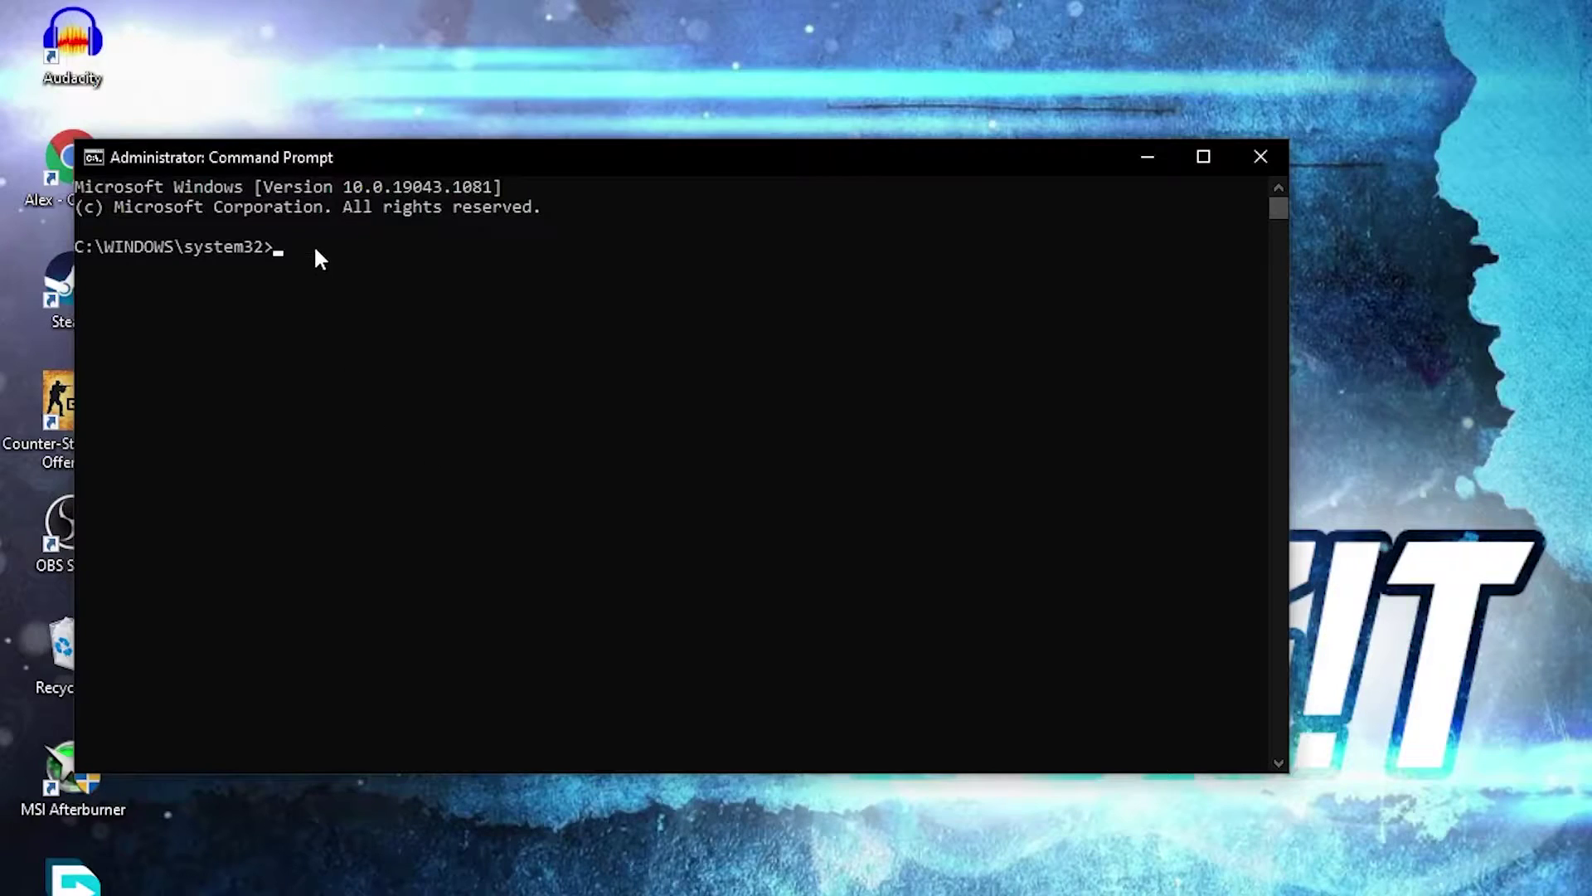
pyautogui.rightClick(214, 173)
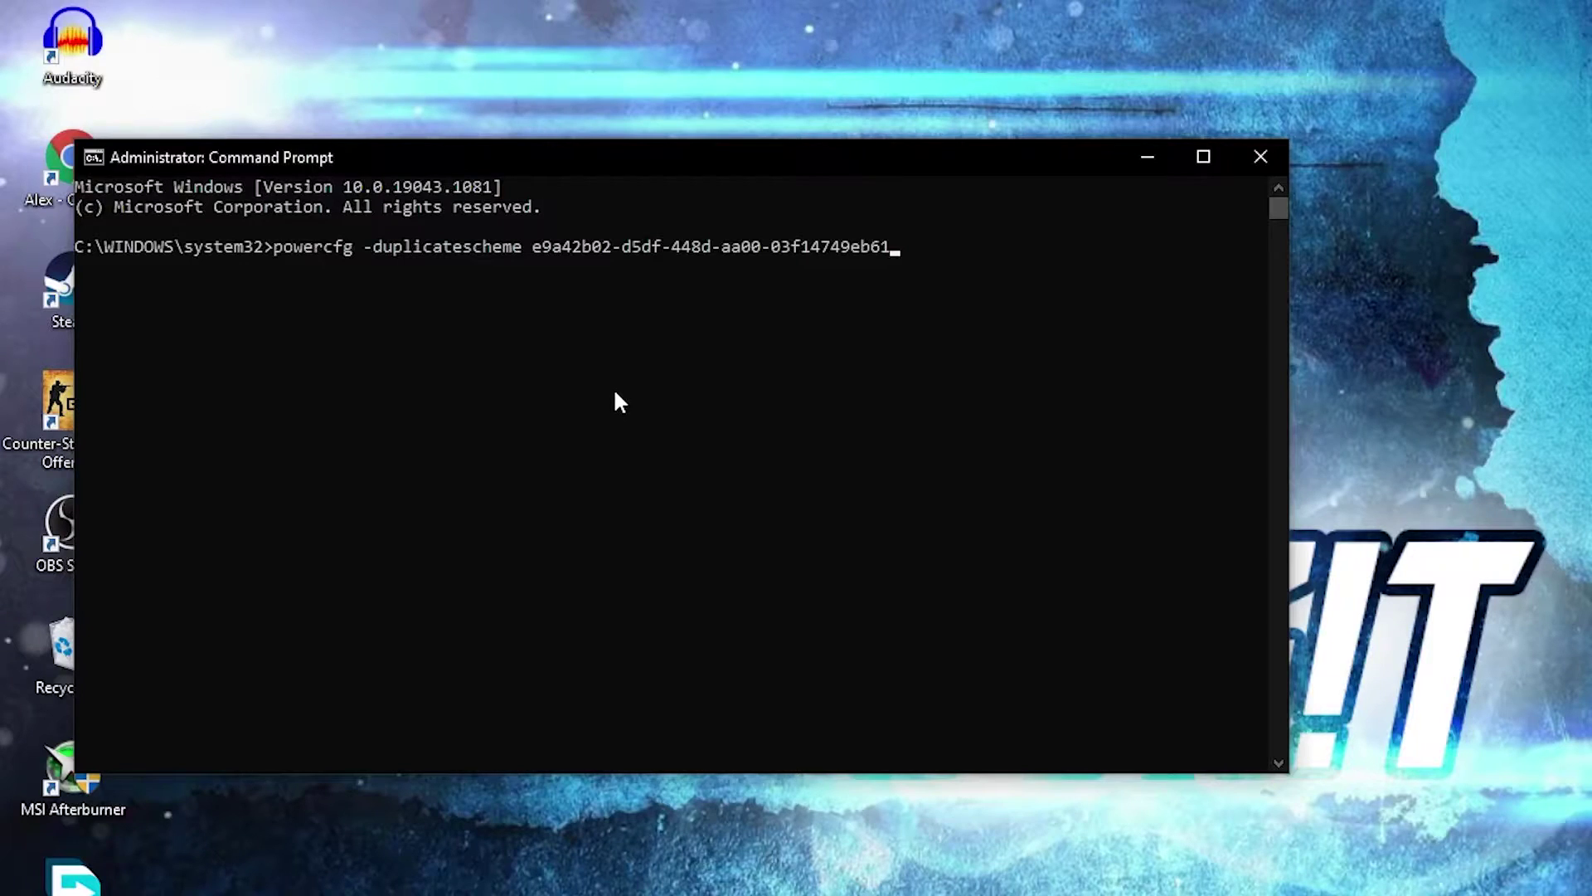
pyautogui.press('Return')
pyautogui.moveTo(646, 268); pyautogui.dragTo(737, 276)
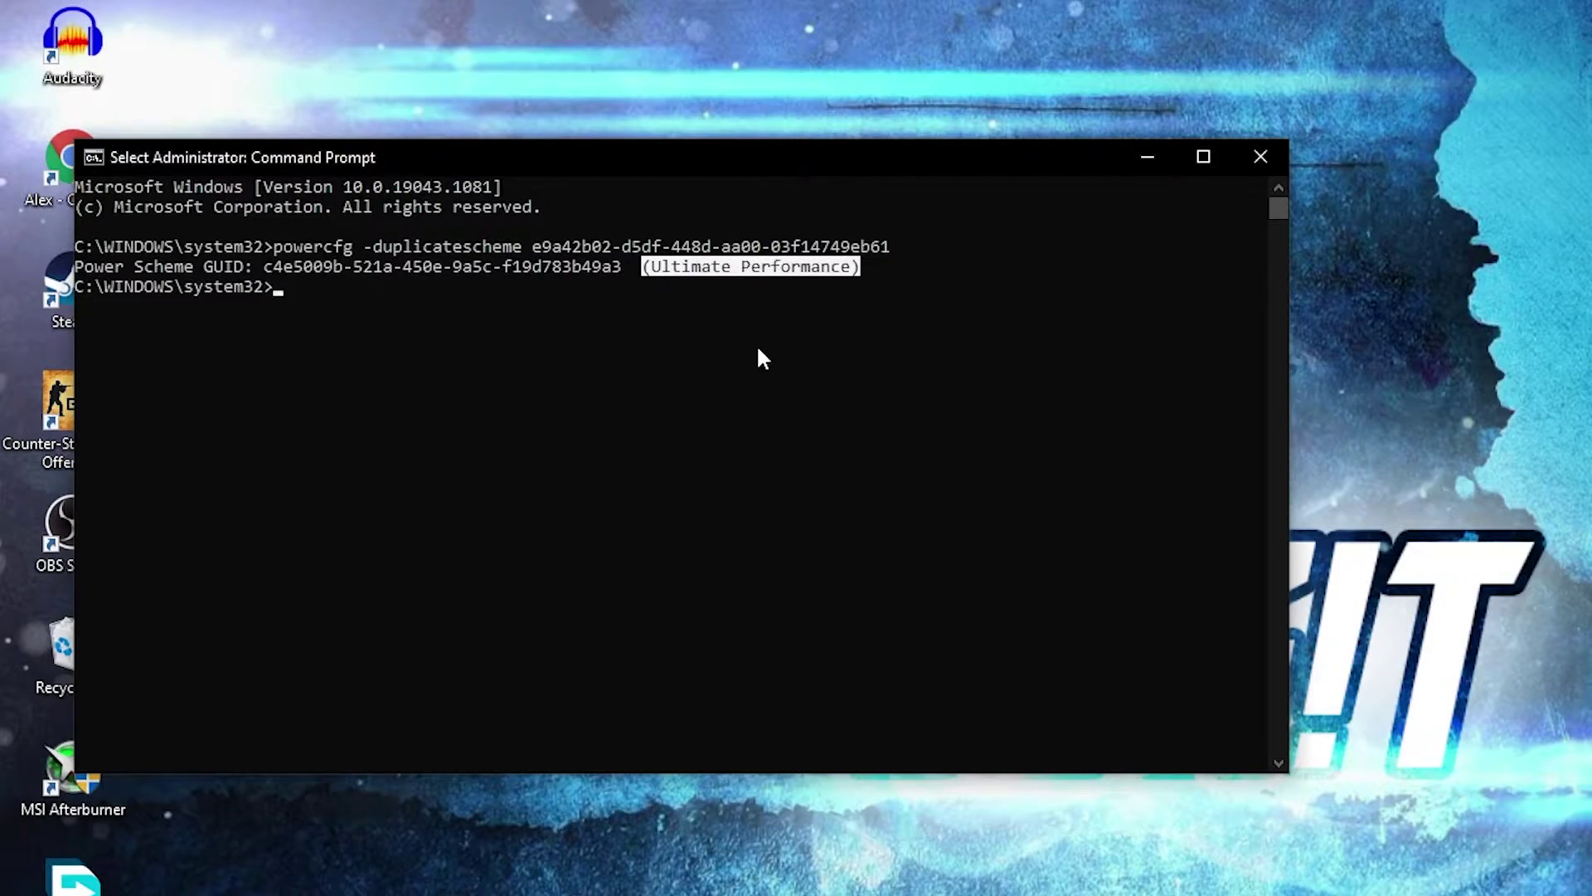
pyautogui.click(1260, 158)
# Search Windows for the power plan settings, expand the additional plans and select an Ultimate Performance plan from them.
pyautogui.click(306, 879)
pyautogui.write('ch')
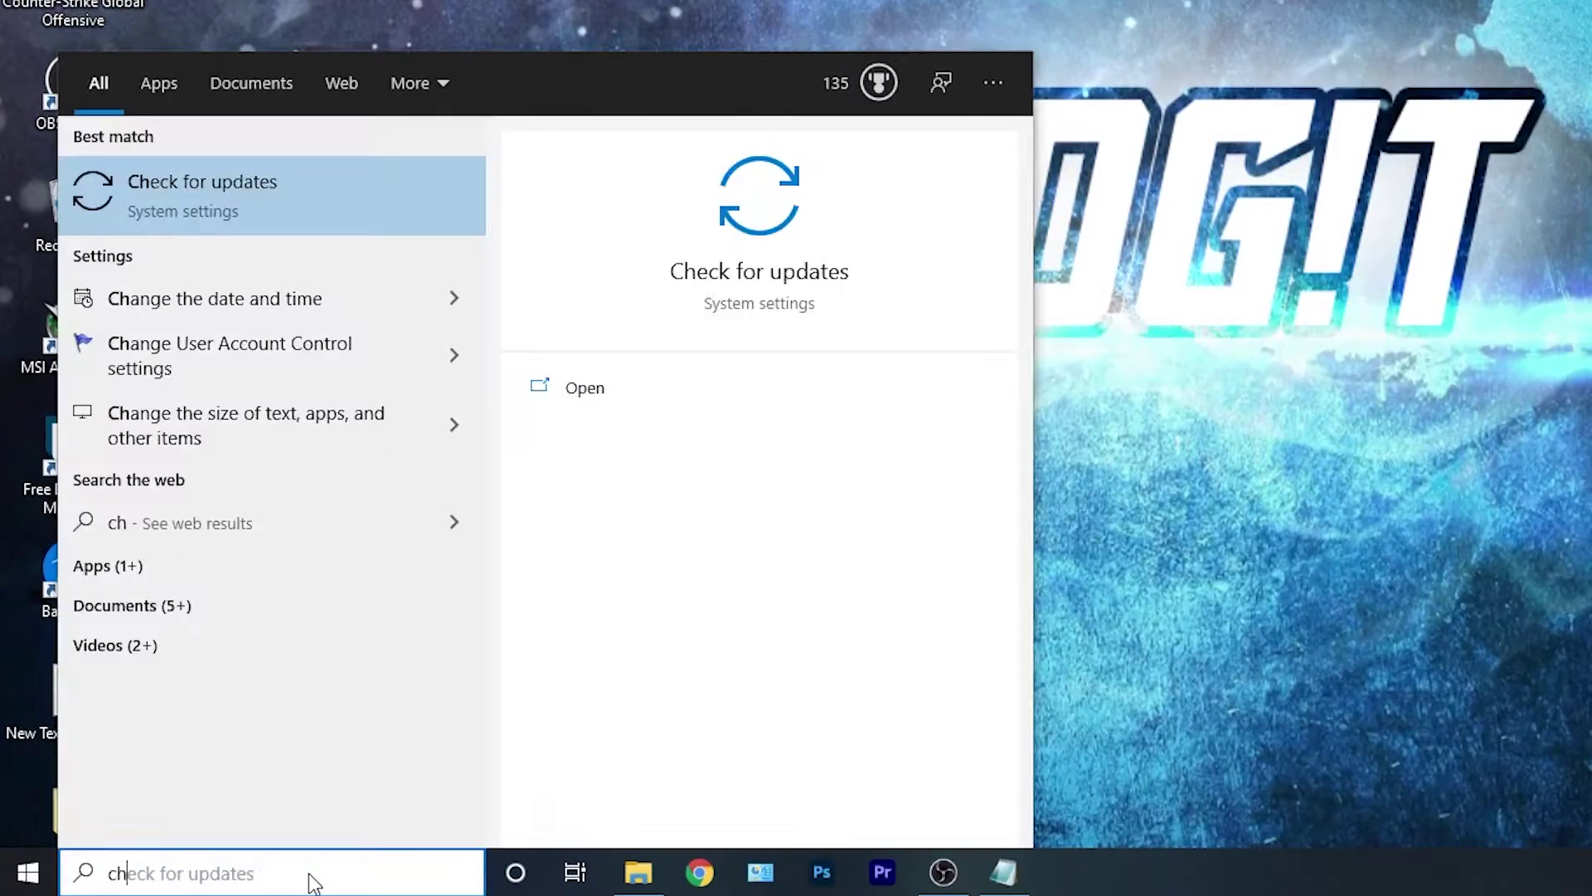
pyautogui.write('oose')
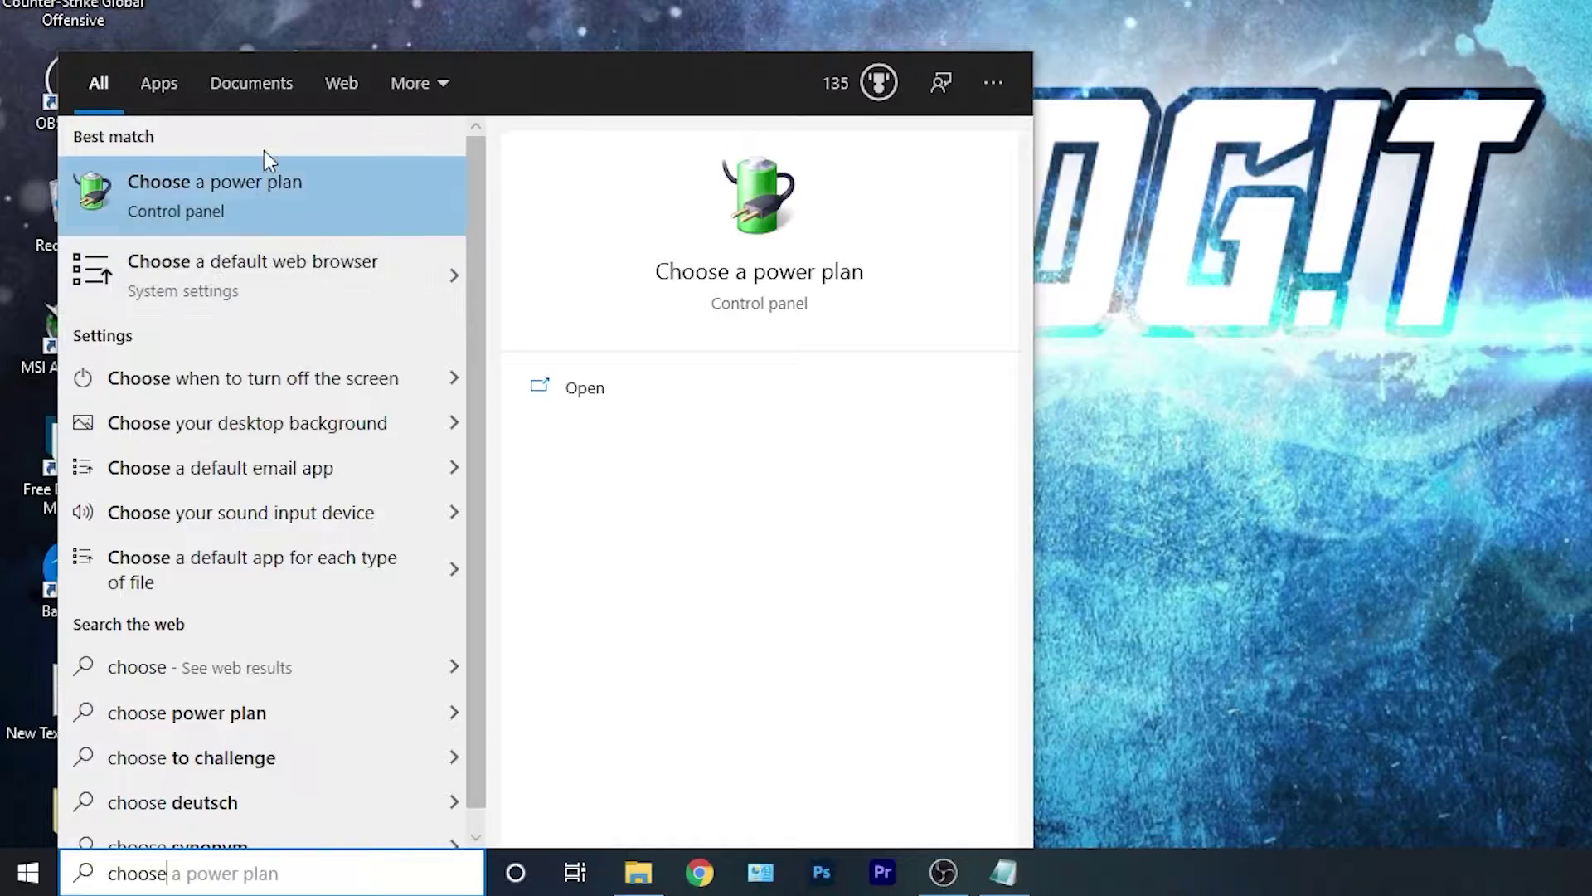
pyautogui.click(283, 203)
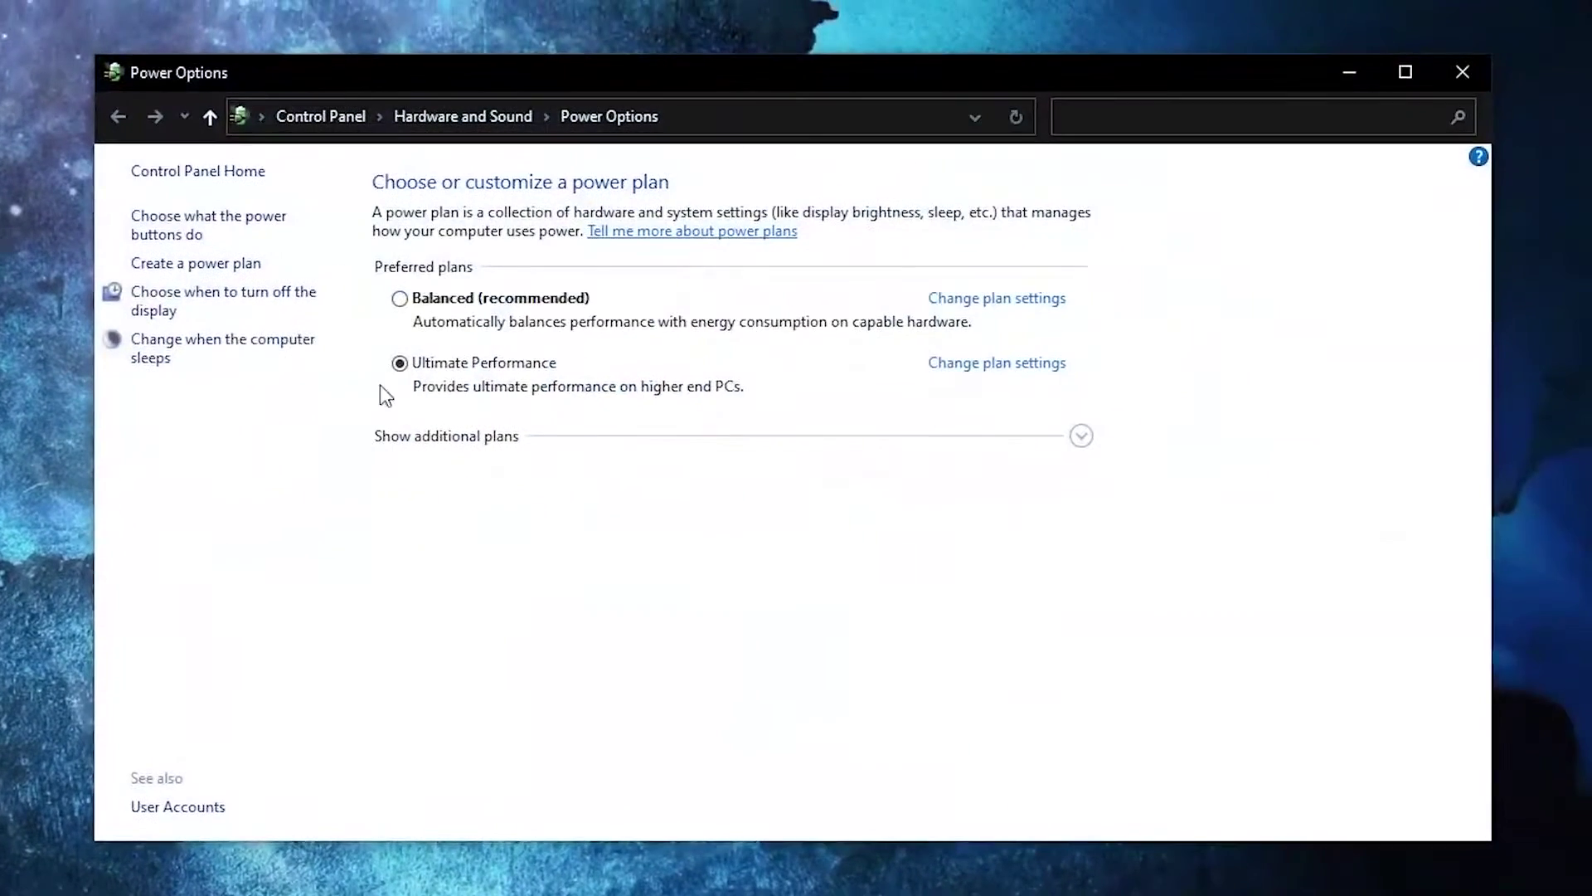
pyautogui.click(1082, 437)
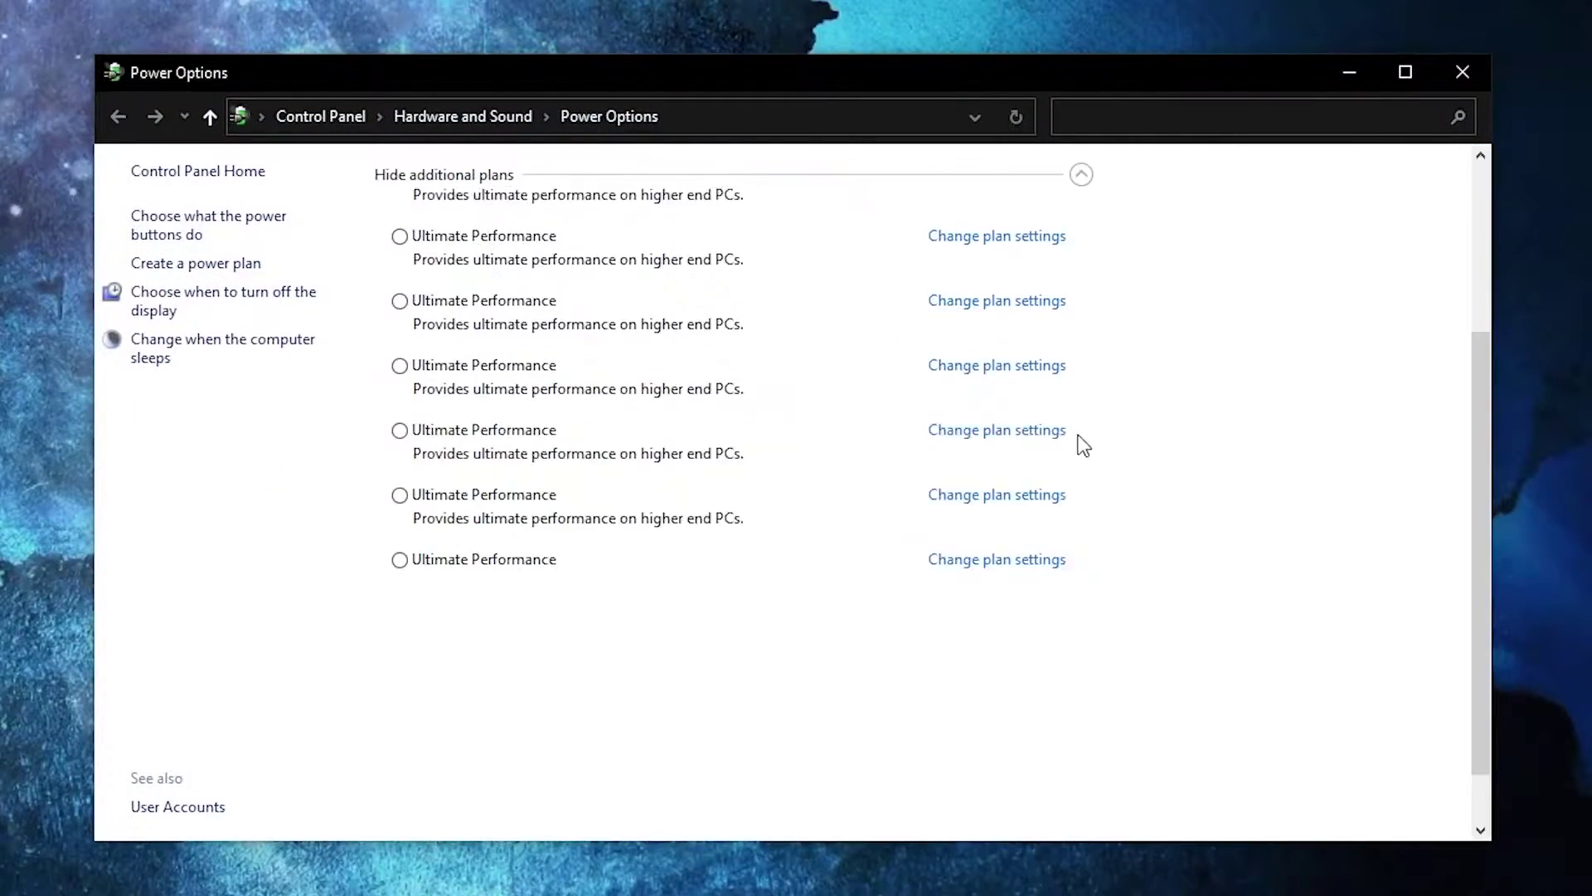
pyautogui.scroll(-3, 631, 518)
pyautogui.click(403, 787)
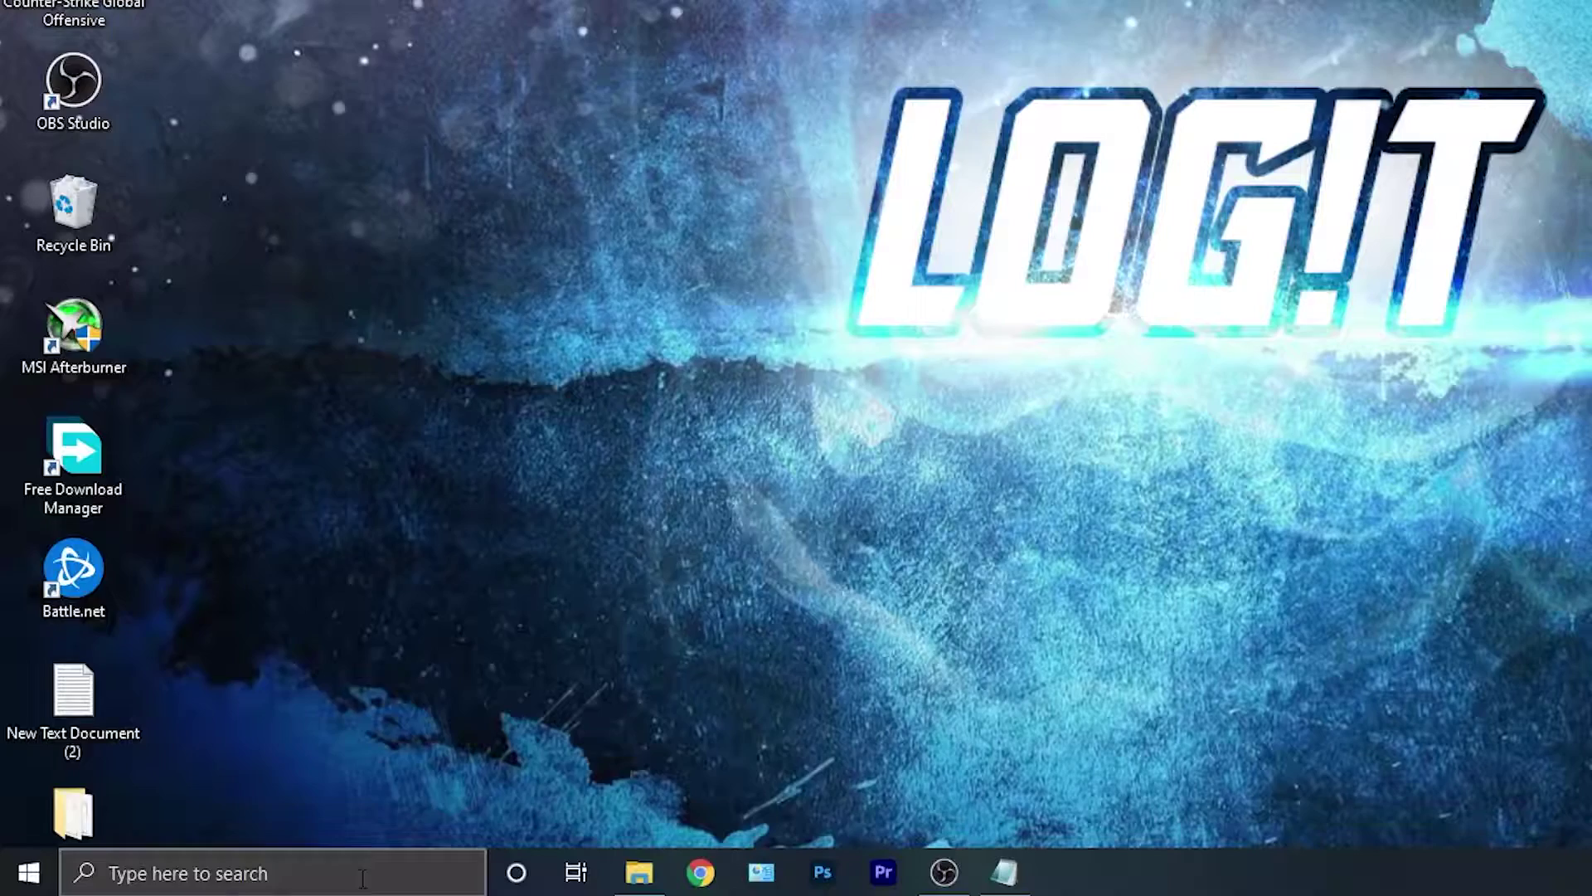
# Search Windows for this pc, open its properties and go through the advanced system settings to the Performance options.
pyautogui.click(365, 878)
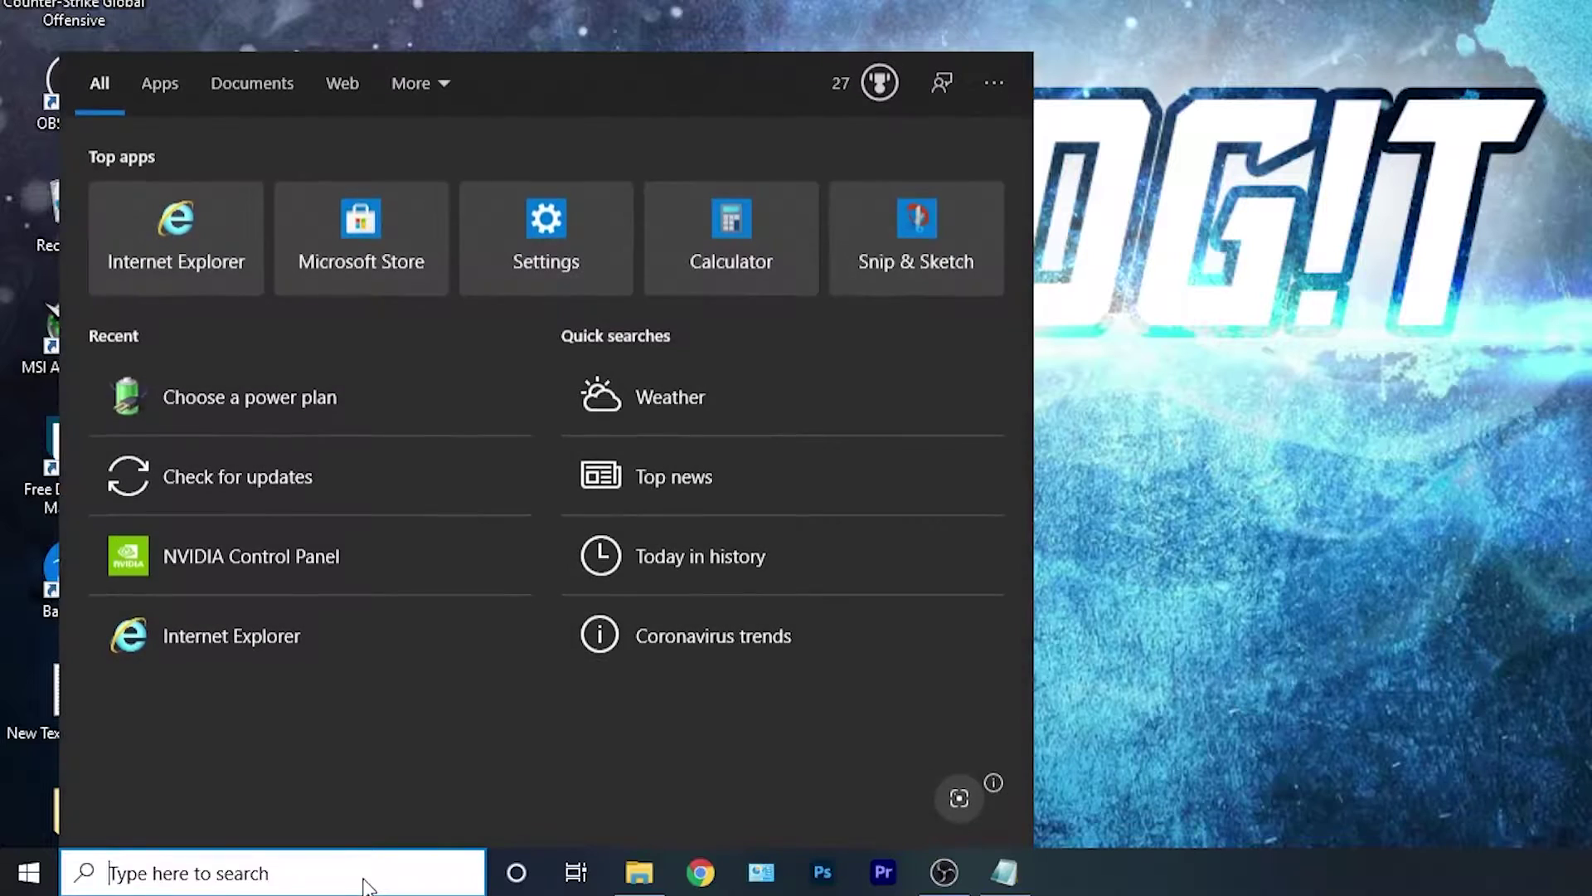
pyautogui.write('this pc')
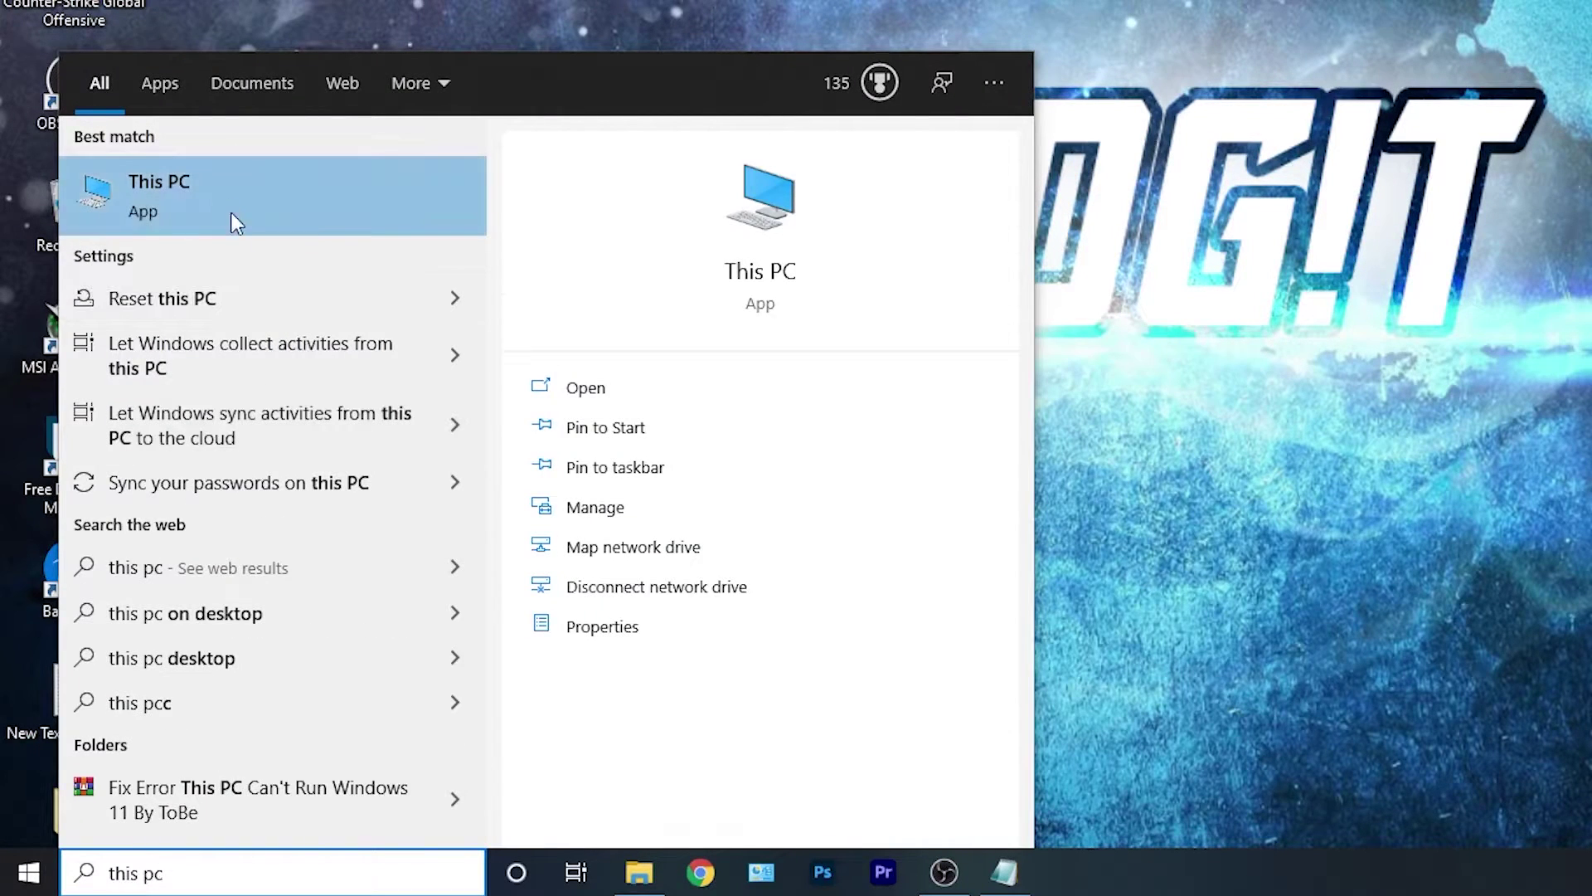
pyautogui.rightClick(267, 191)
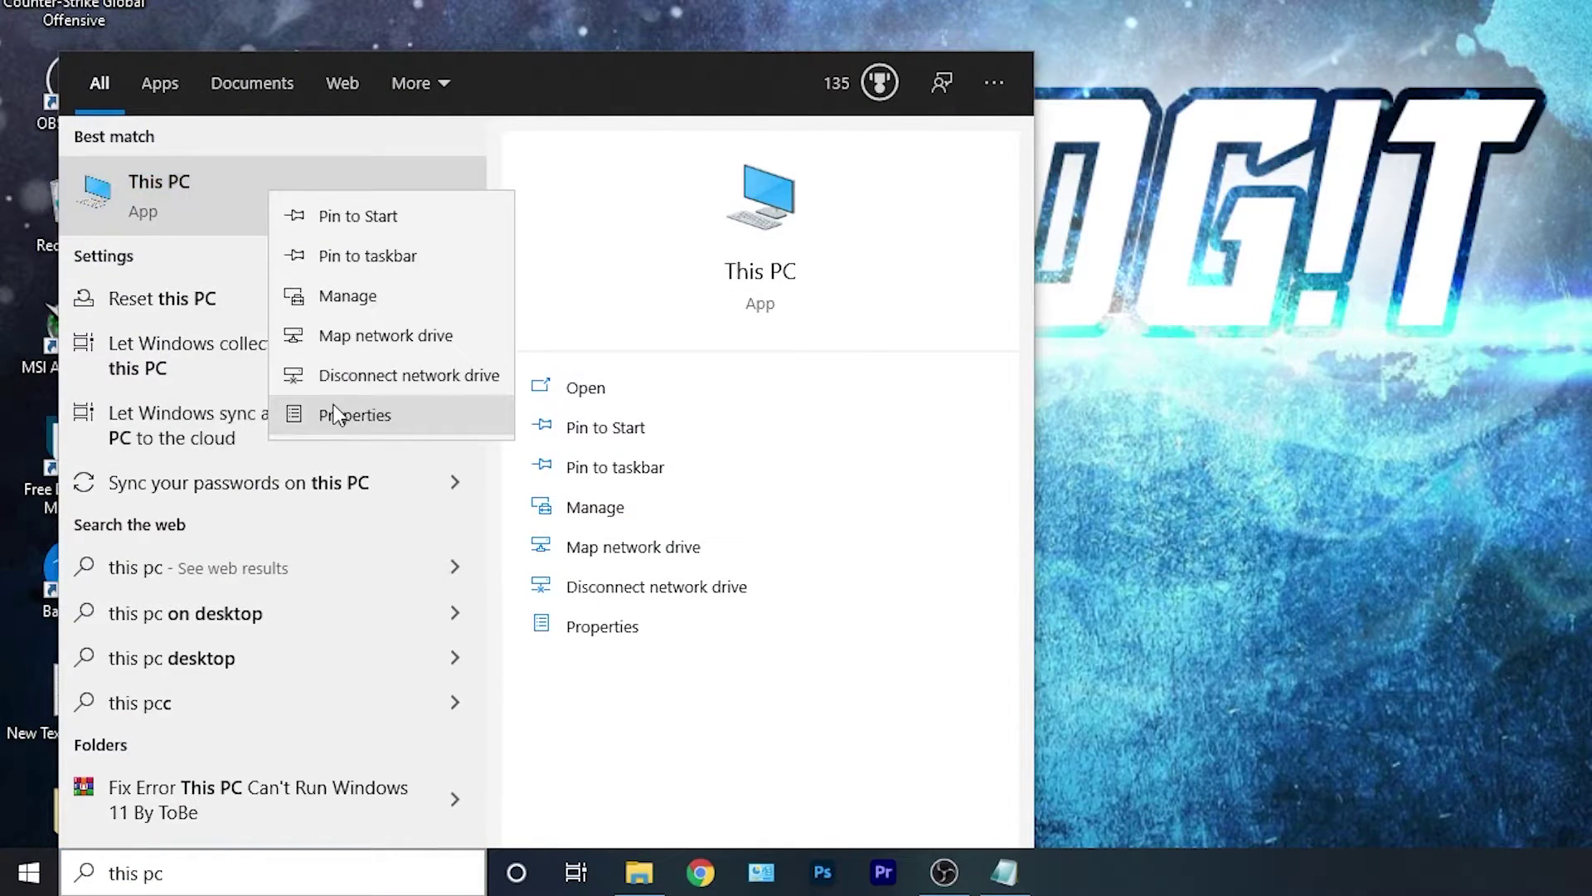
pyautogui.click(386, 414)
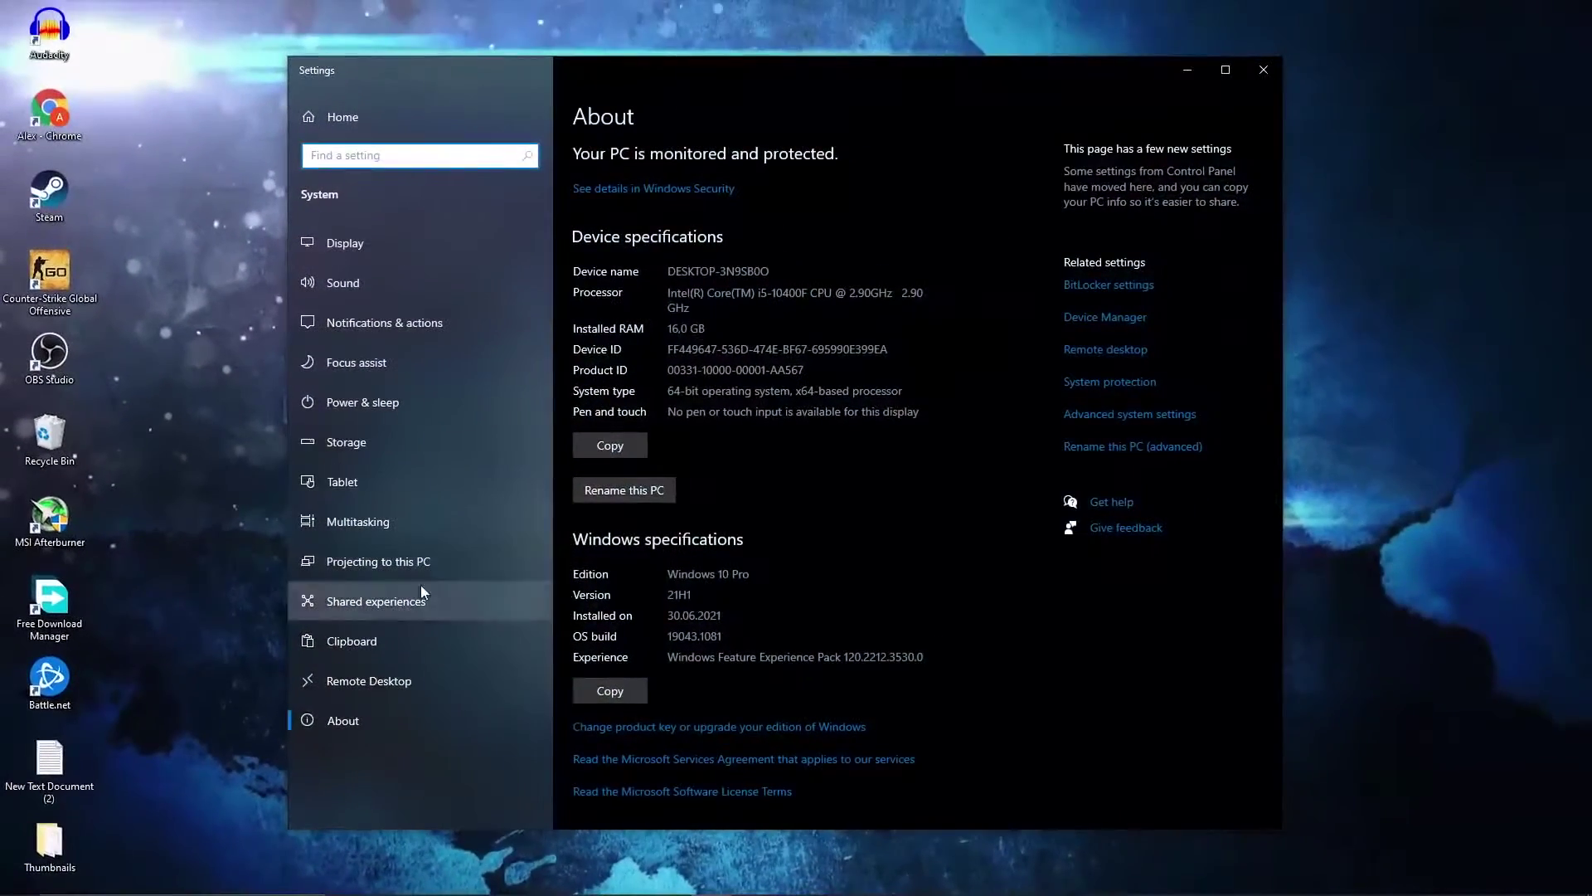
pyautogui.click(1125, 417)
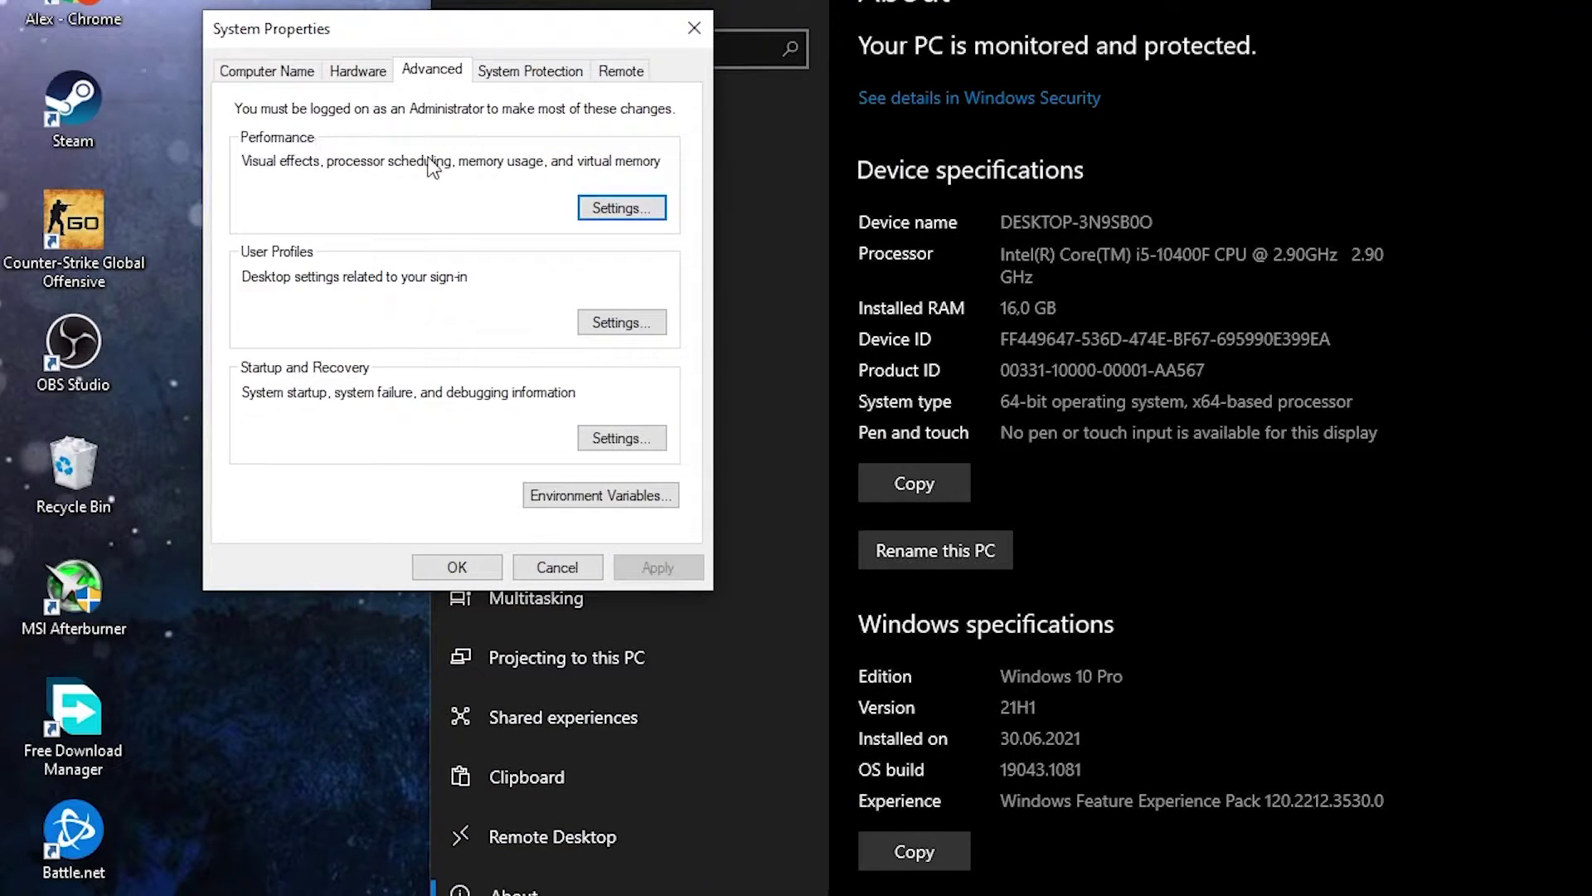
pyautogui.click(621, 209)
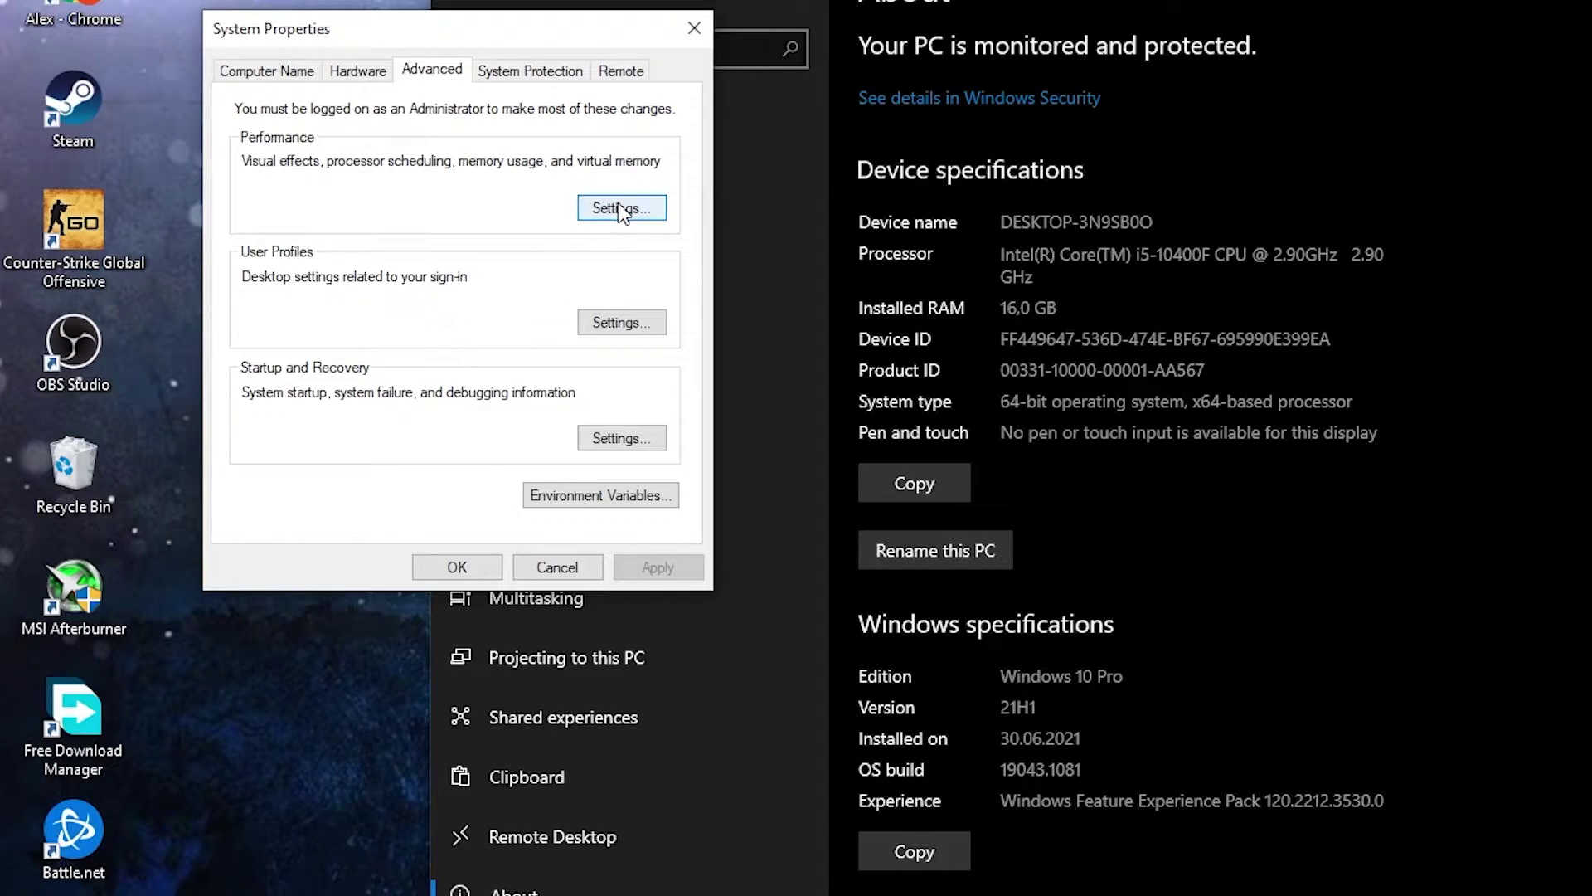
# Apply the Adjust for best performance visual effects, confirm the open system dialogs and close the Settings window.
pyautogui.click(305, 322)
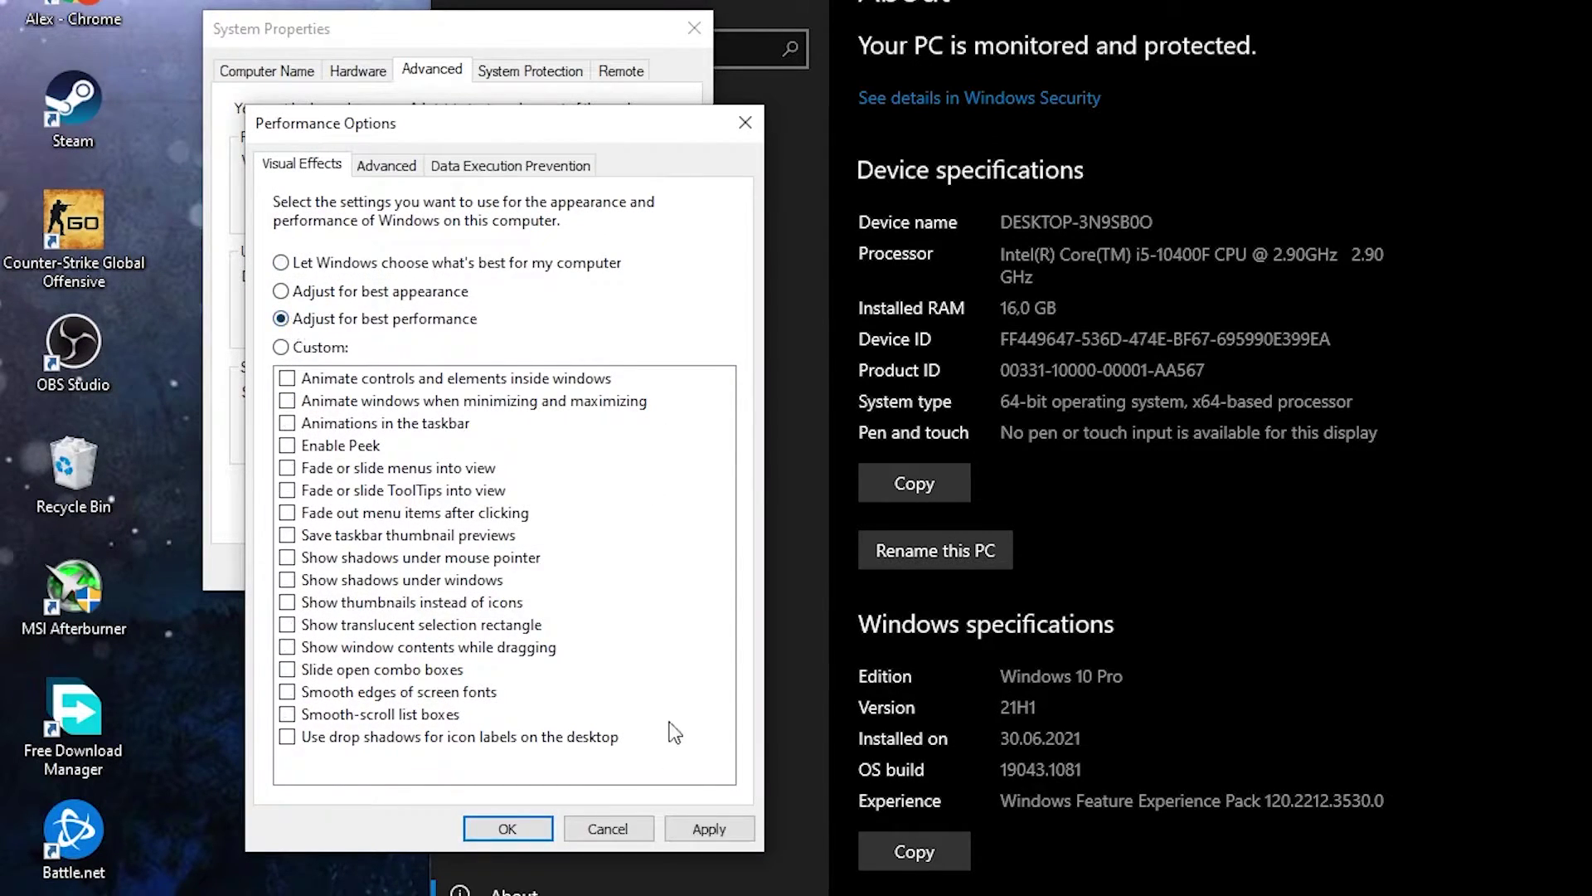
pyautogui.click(711, 829)
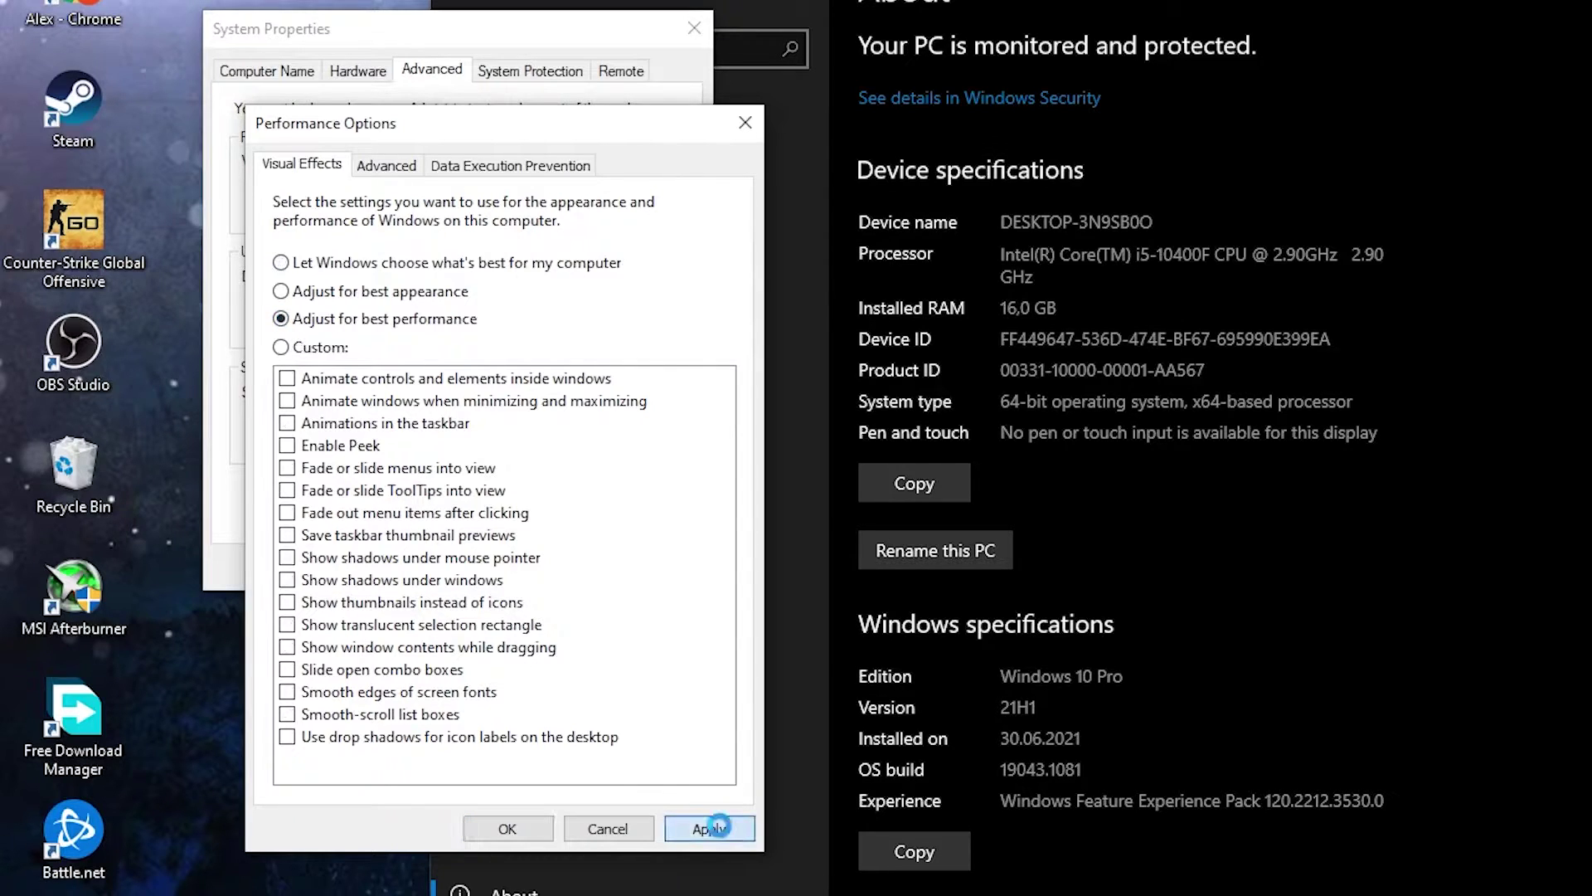
pyautogui.click(539, 831)
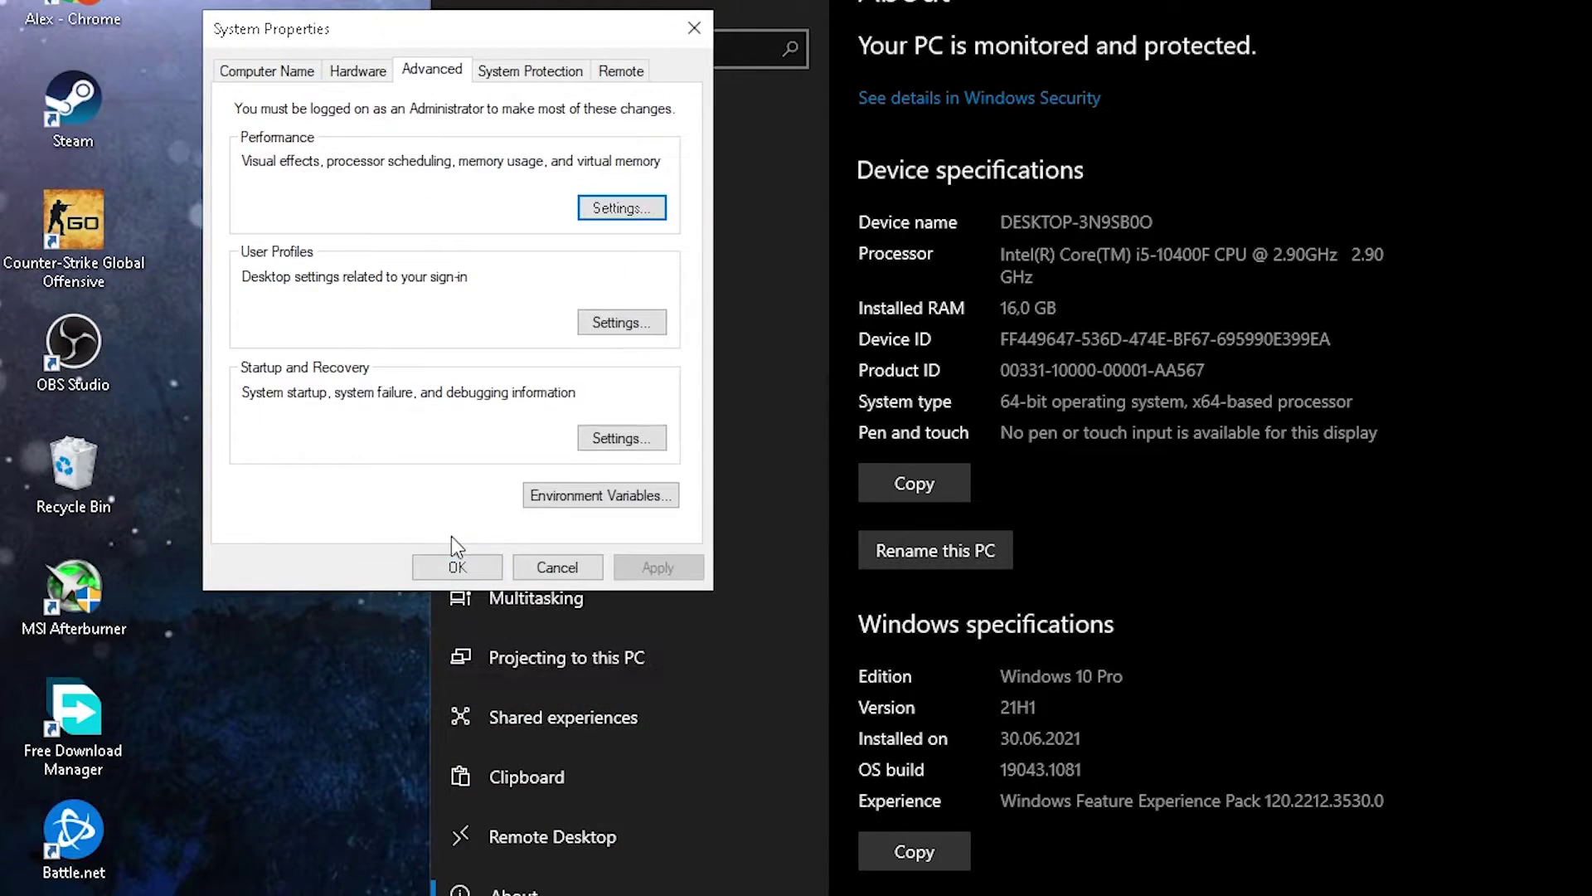
pyautogui.click(460, 567)
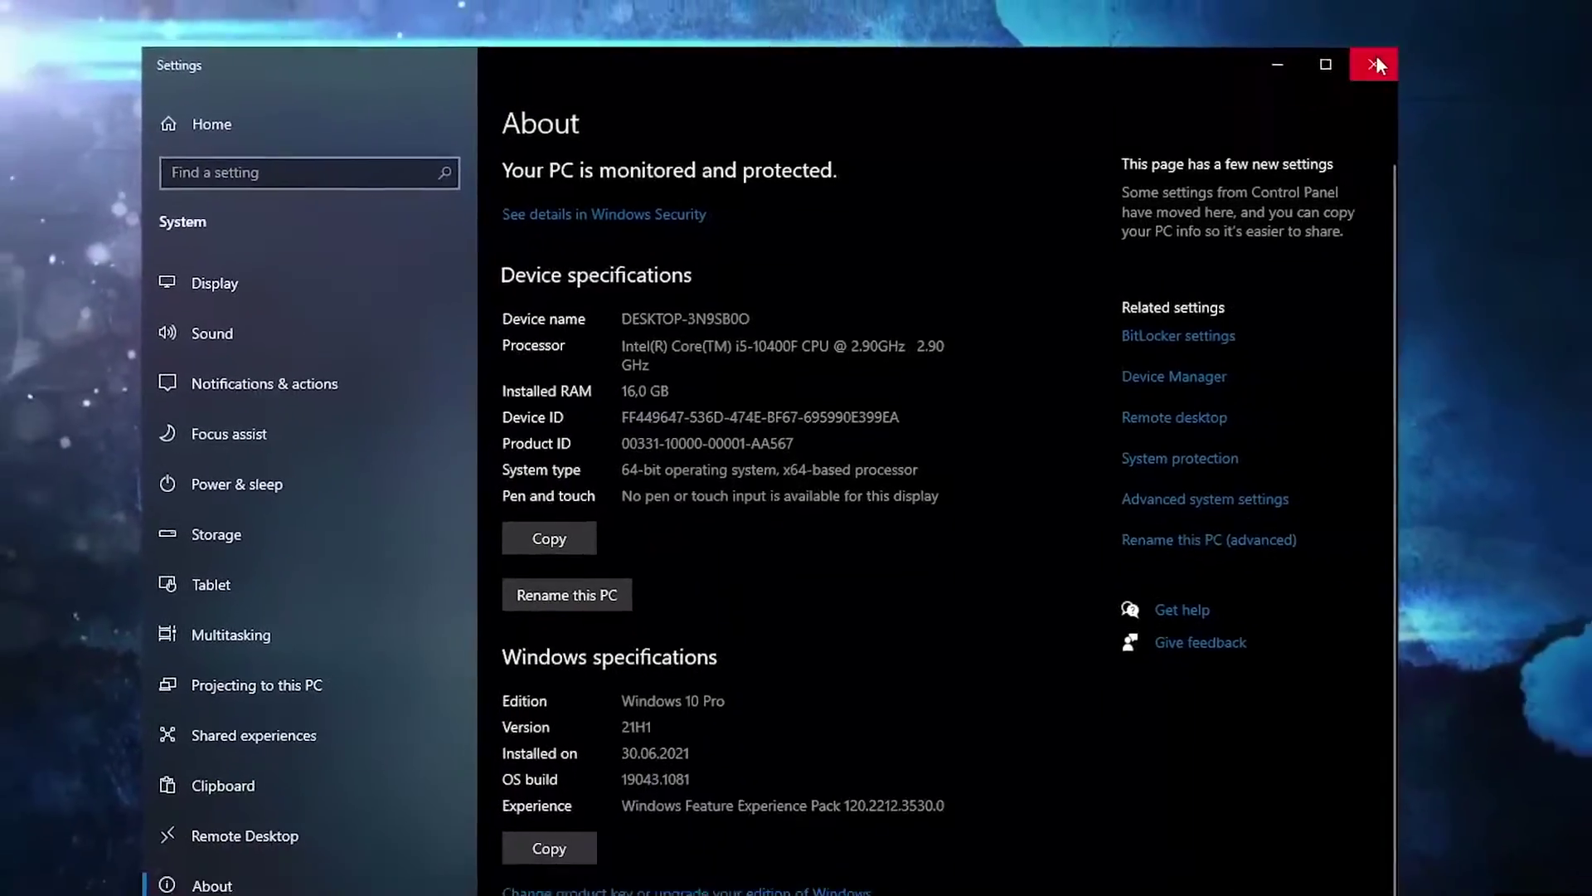
pyautogui.click(1380, 64)
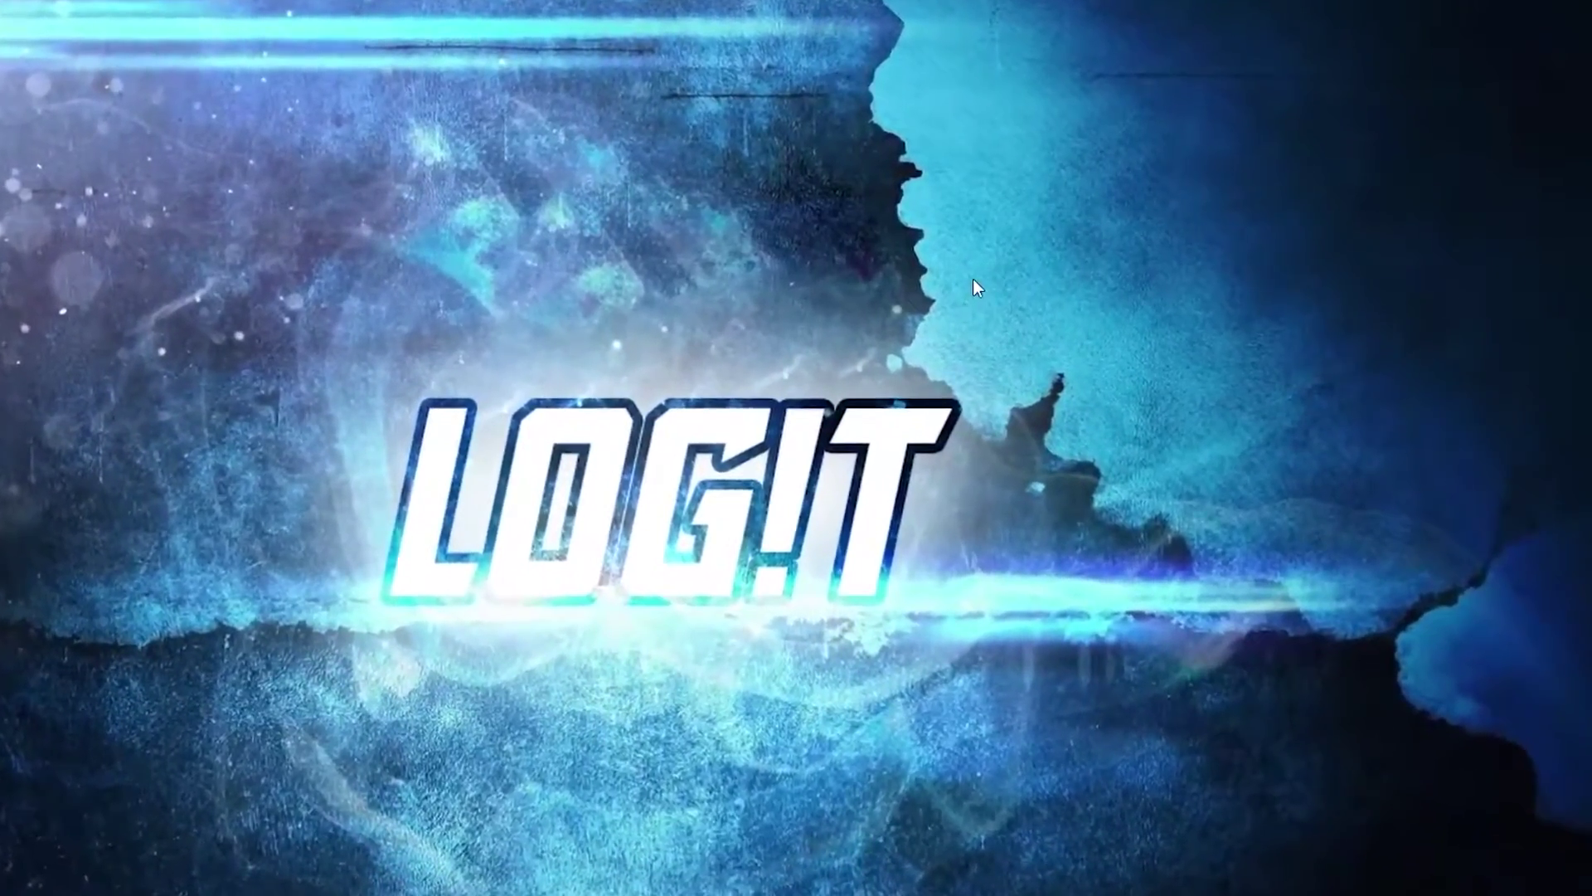
# Open NVIDIA Control Panel from the desktop and apply Use the advanced 3D image settings for the image preview settings.
pyautogui.rightClick(974, 280)
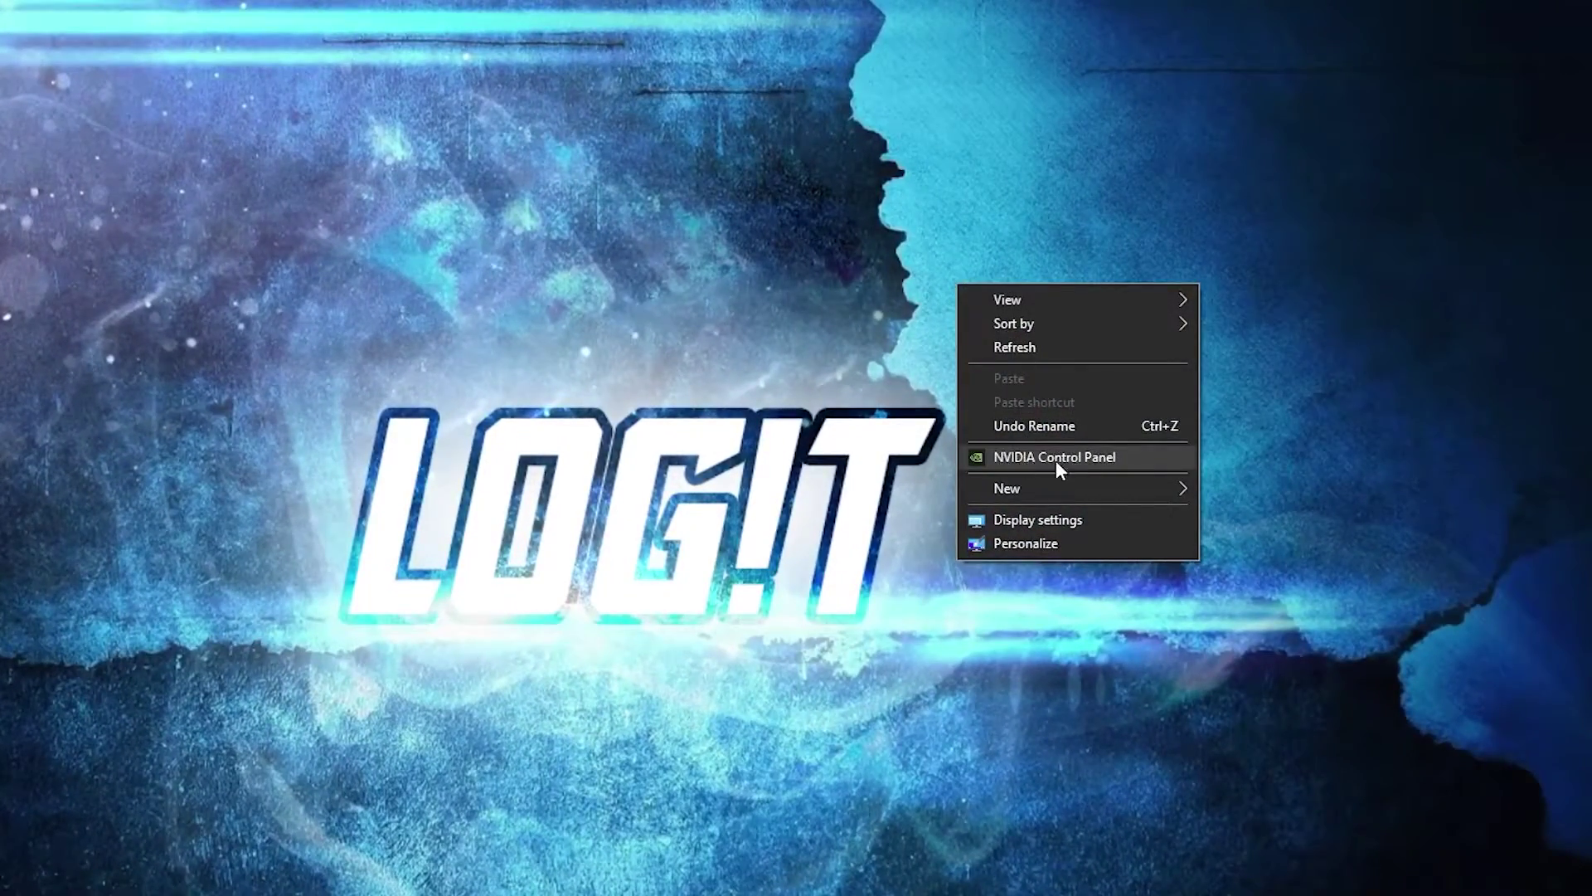
pyautogui.click(1056, 460)
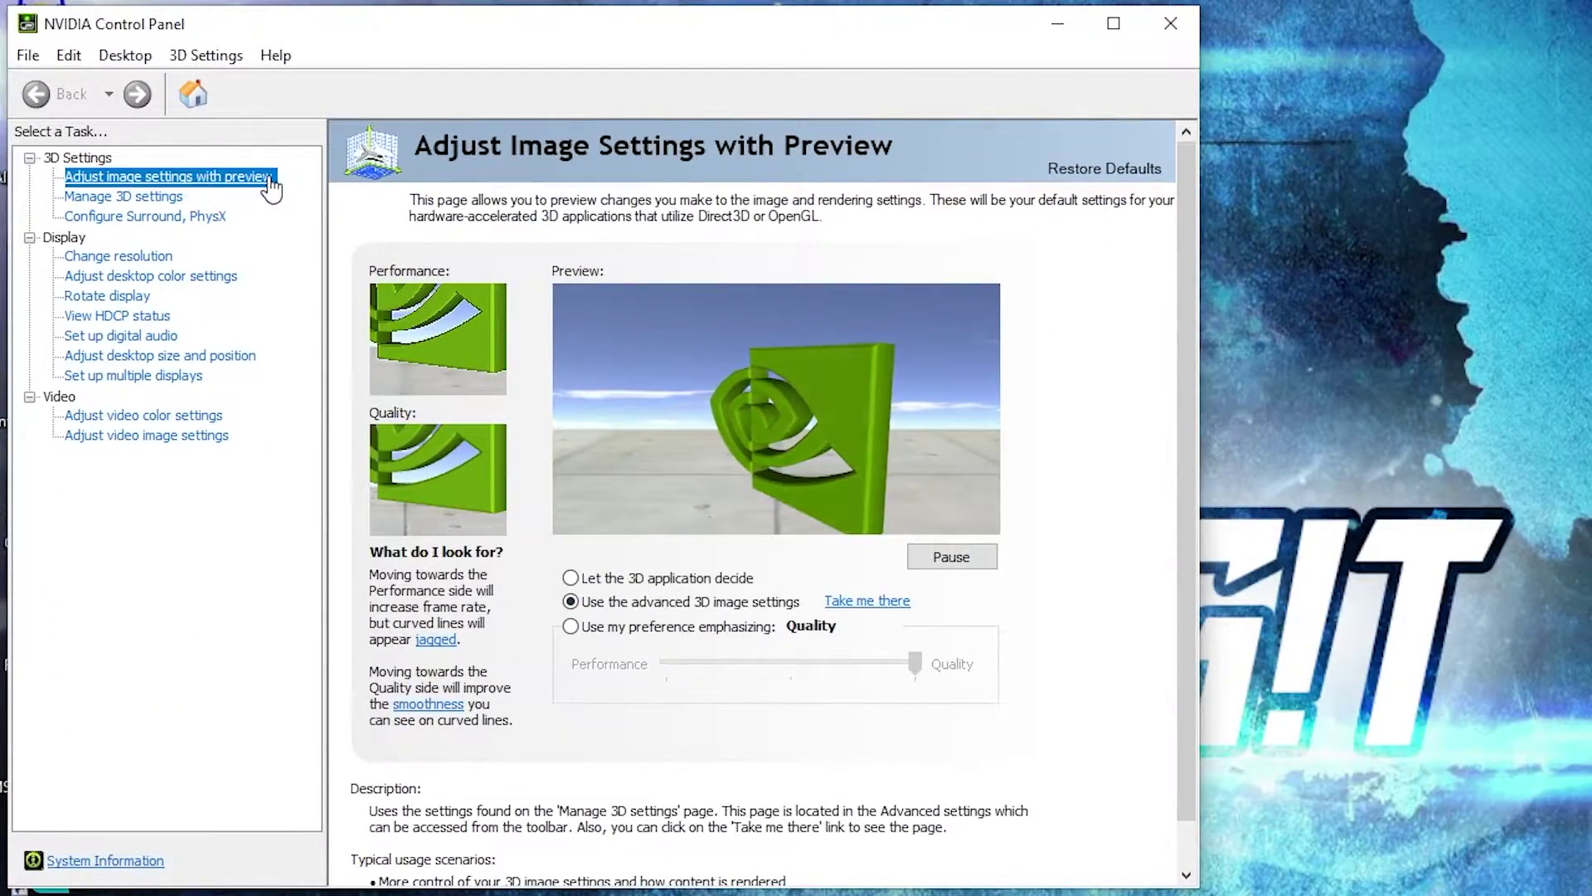
pyautogui.click(655, 610)
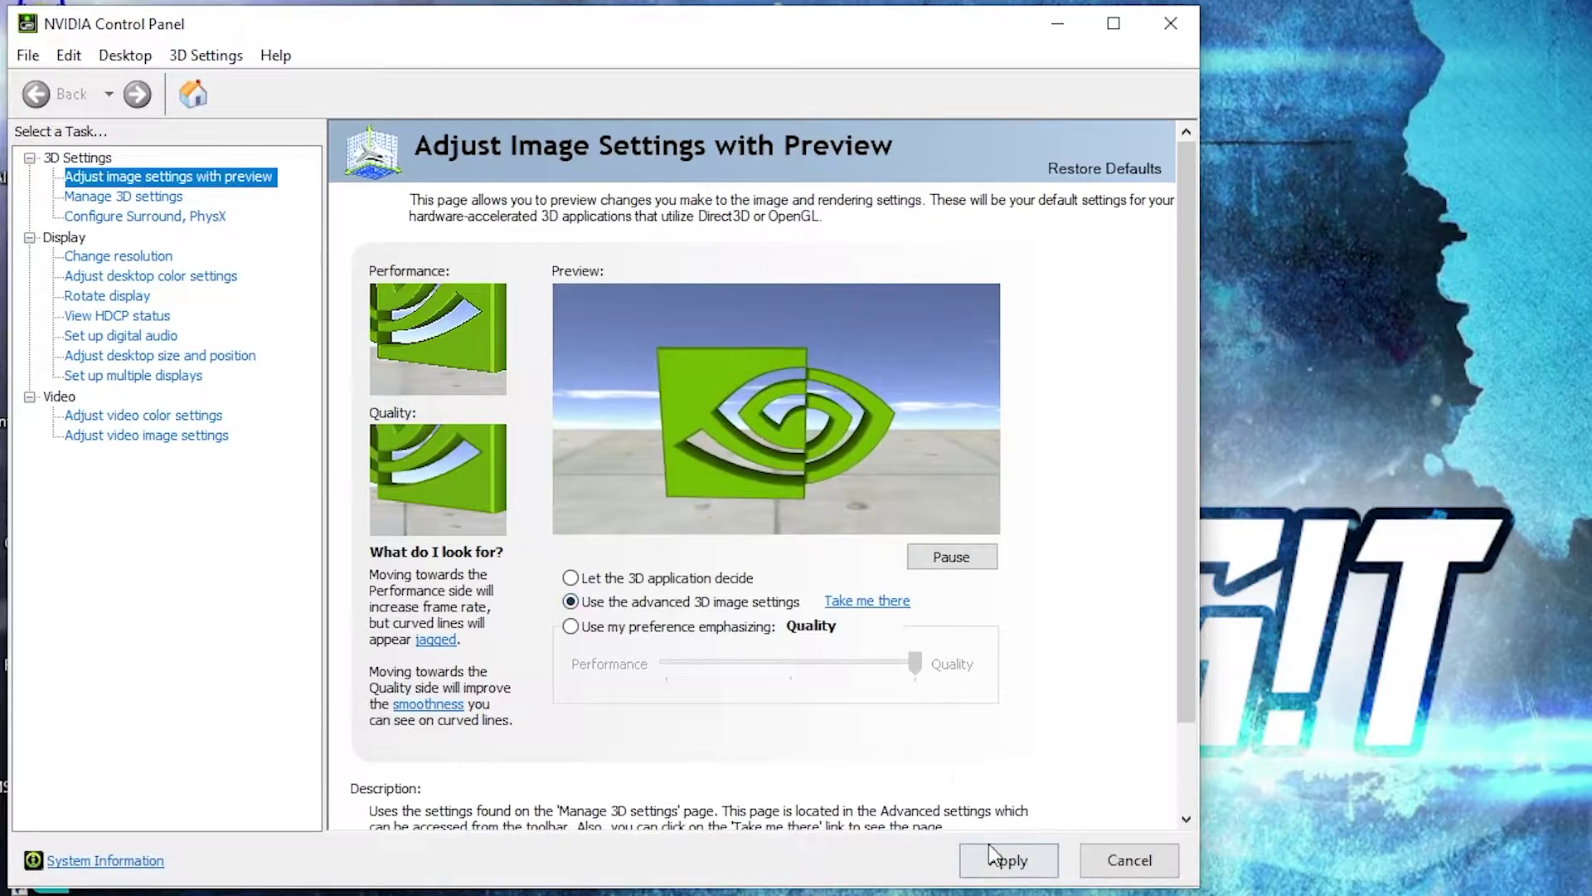
pyautogui.click(1005, 857)
# Review OpenGL rendering GPU, Power management mode, Texture filtering - Quality, Threaded optimization and Vertical sync in the global 3D settings.
pyautogui.click(71, 199)
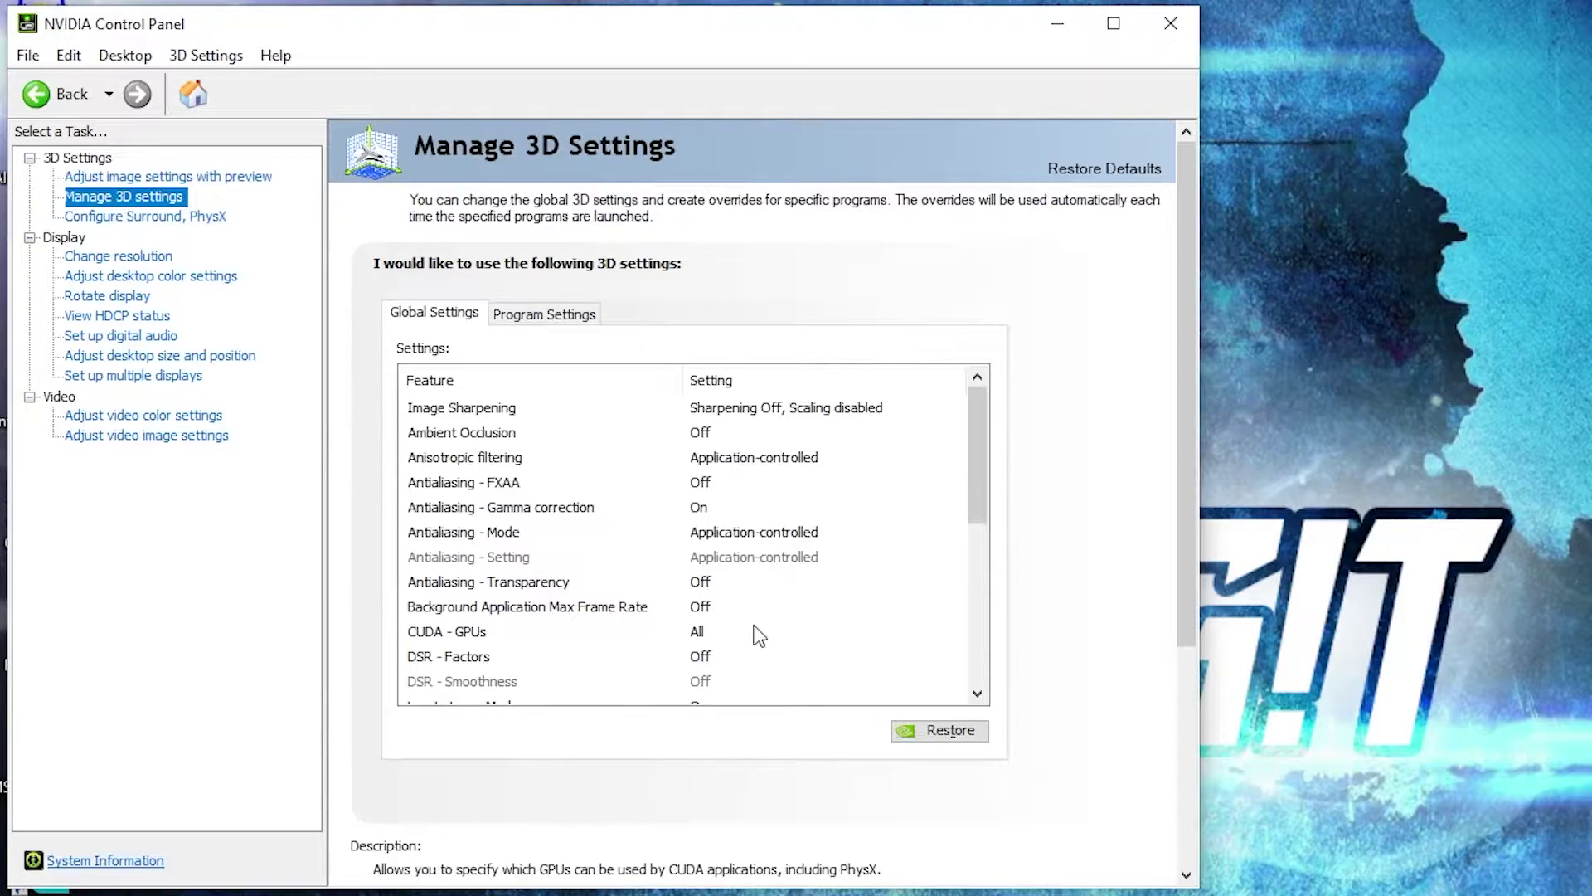
pyautogui.scroll(-3, 497, 564)
pyautogui.click(410, 559)
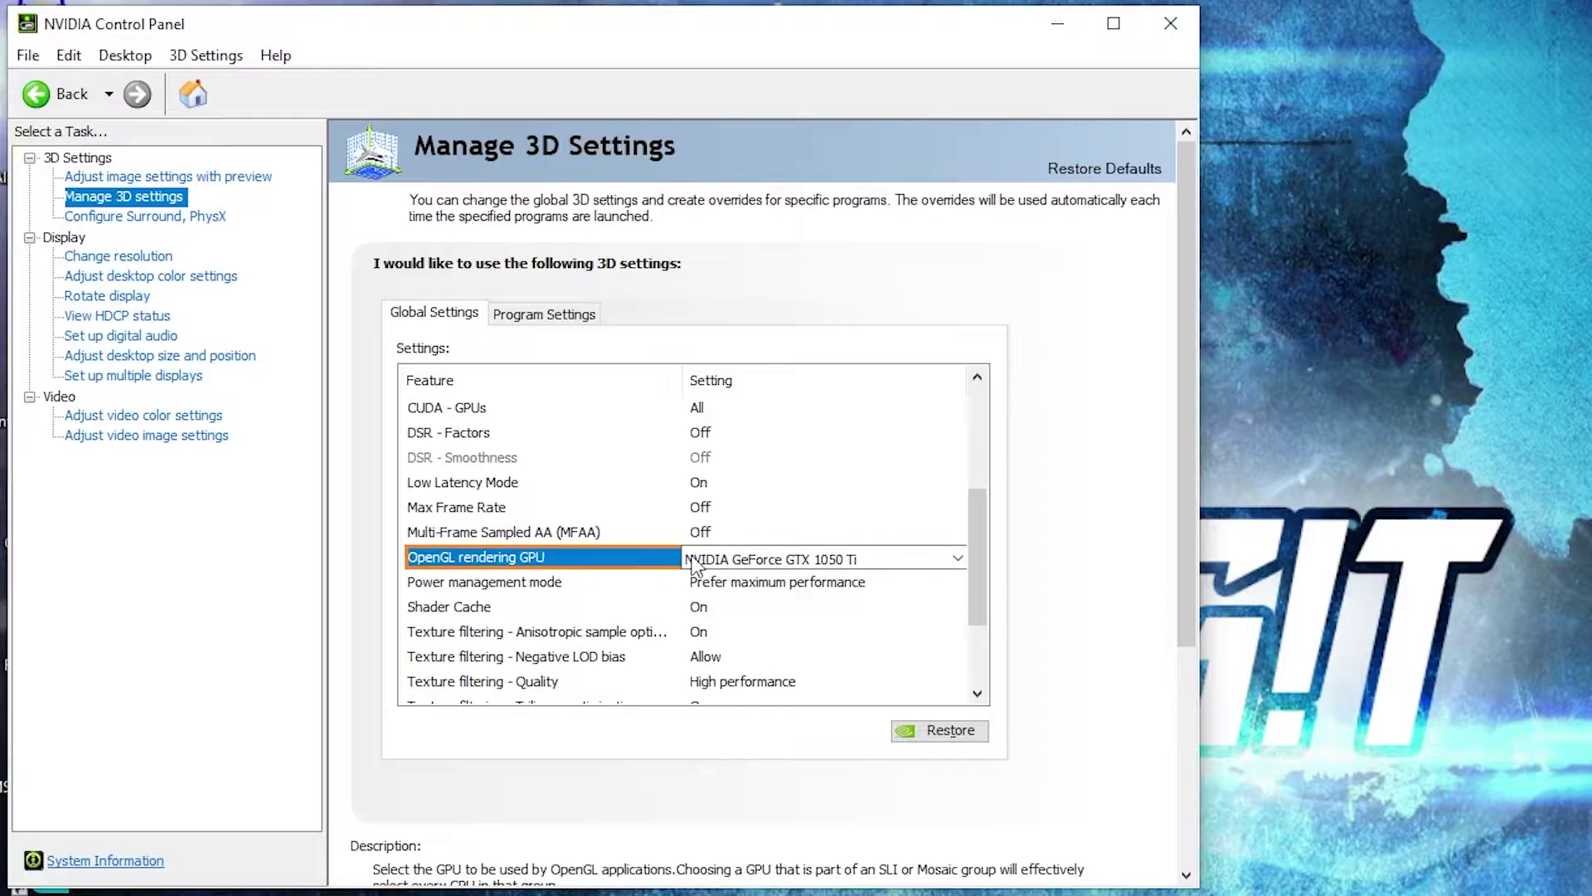
pyautogui.click(412, 585)
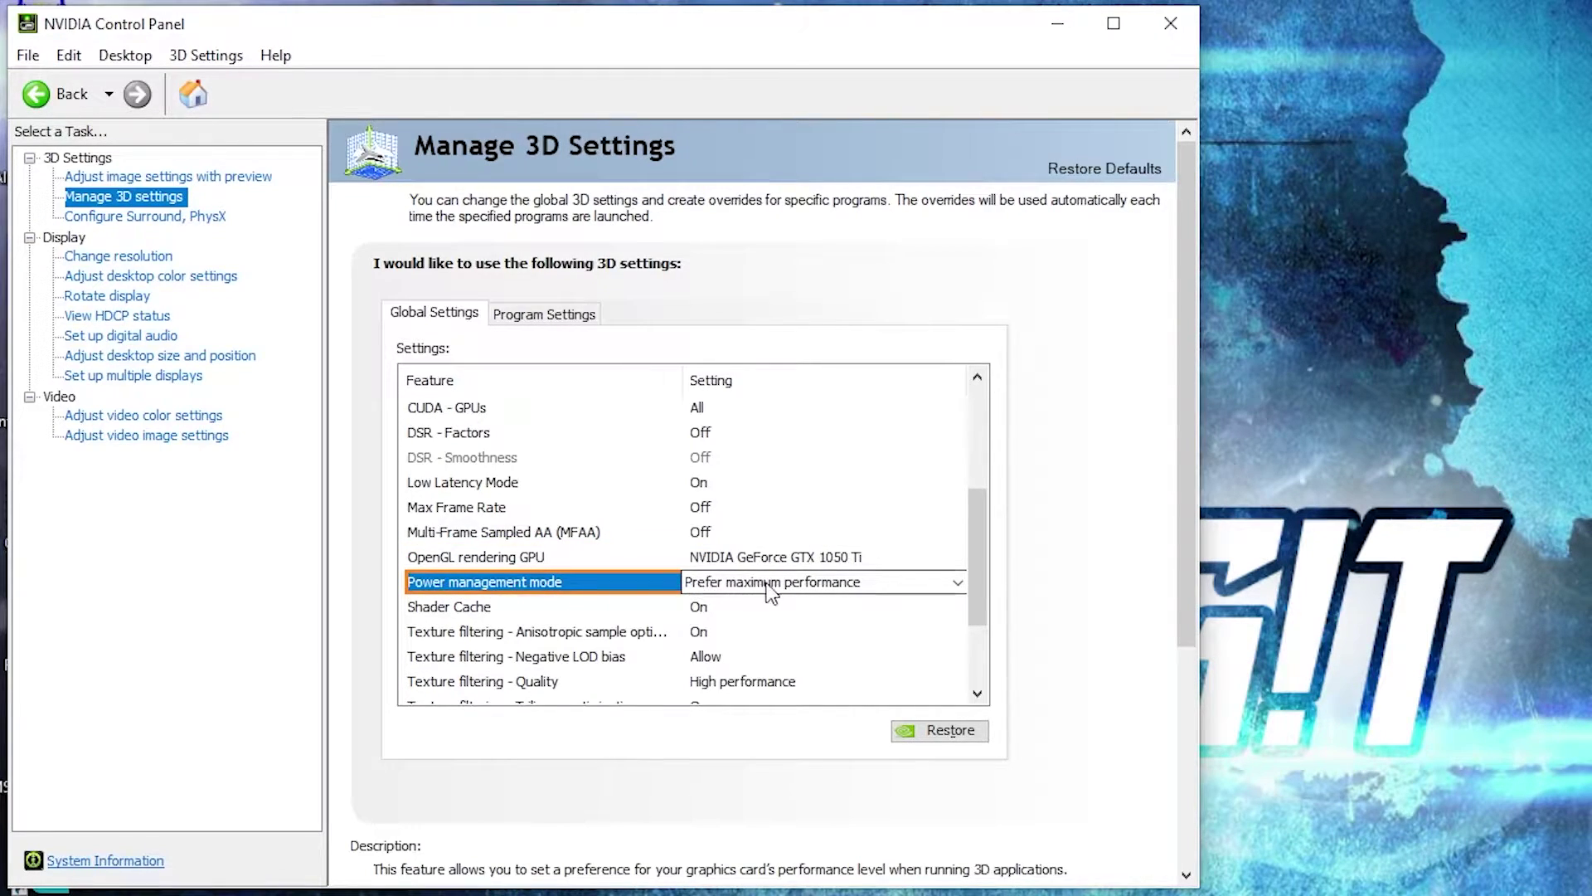
pyautogui.scroll(-2, 868, 580)
pyautogui.click(409, 557)
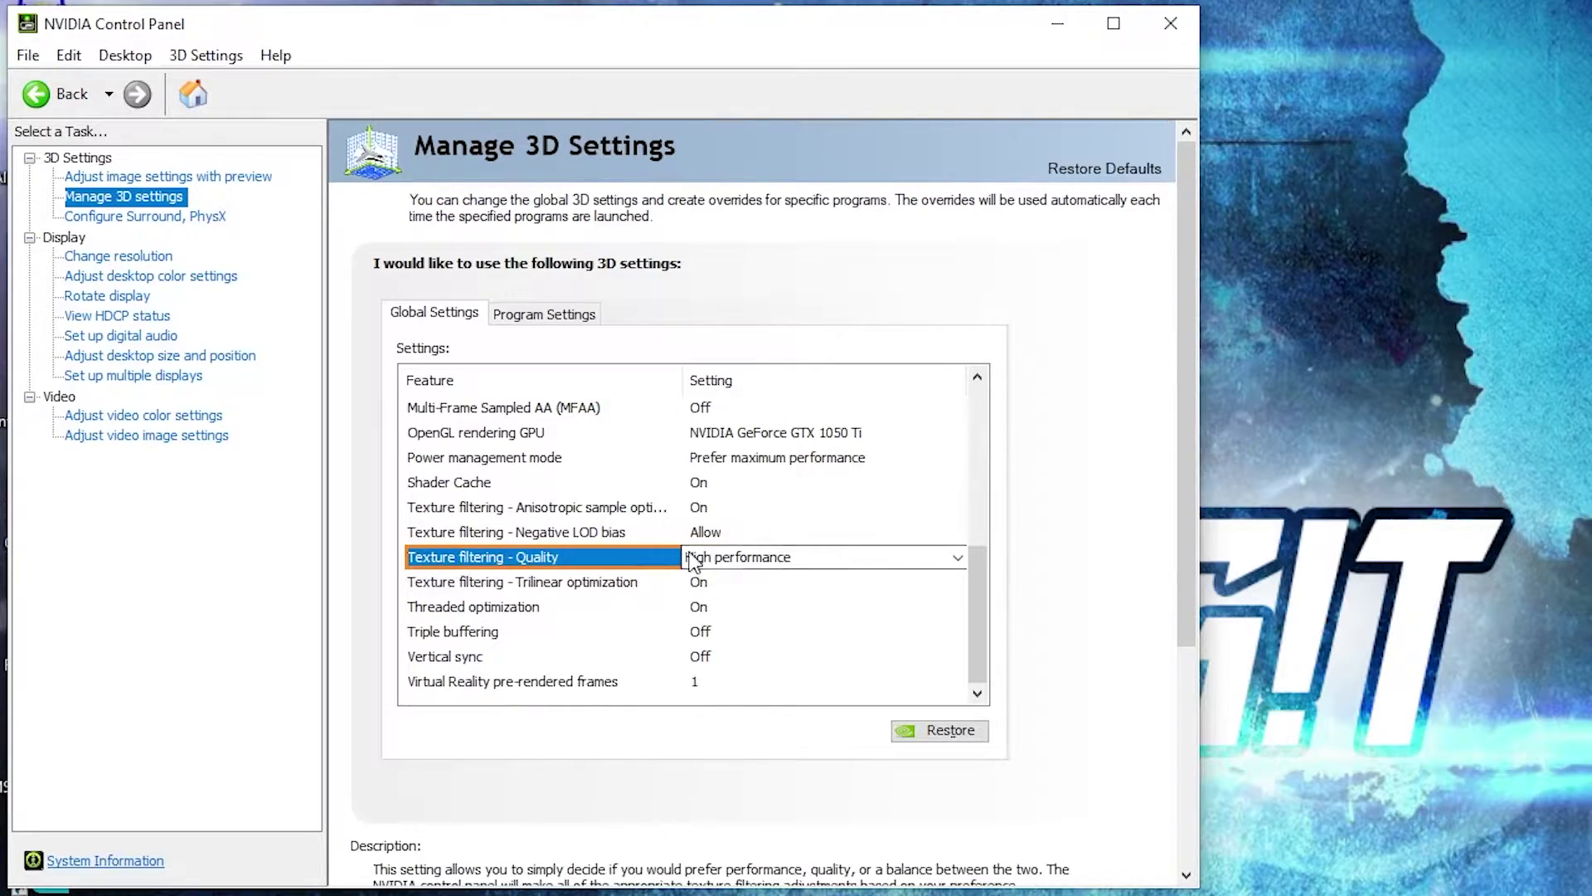
pyautogui.click(424, 608)
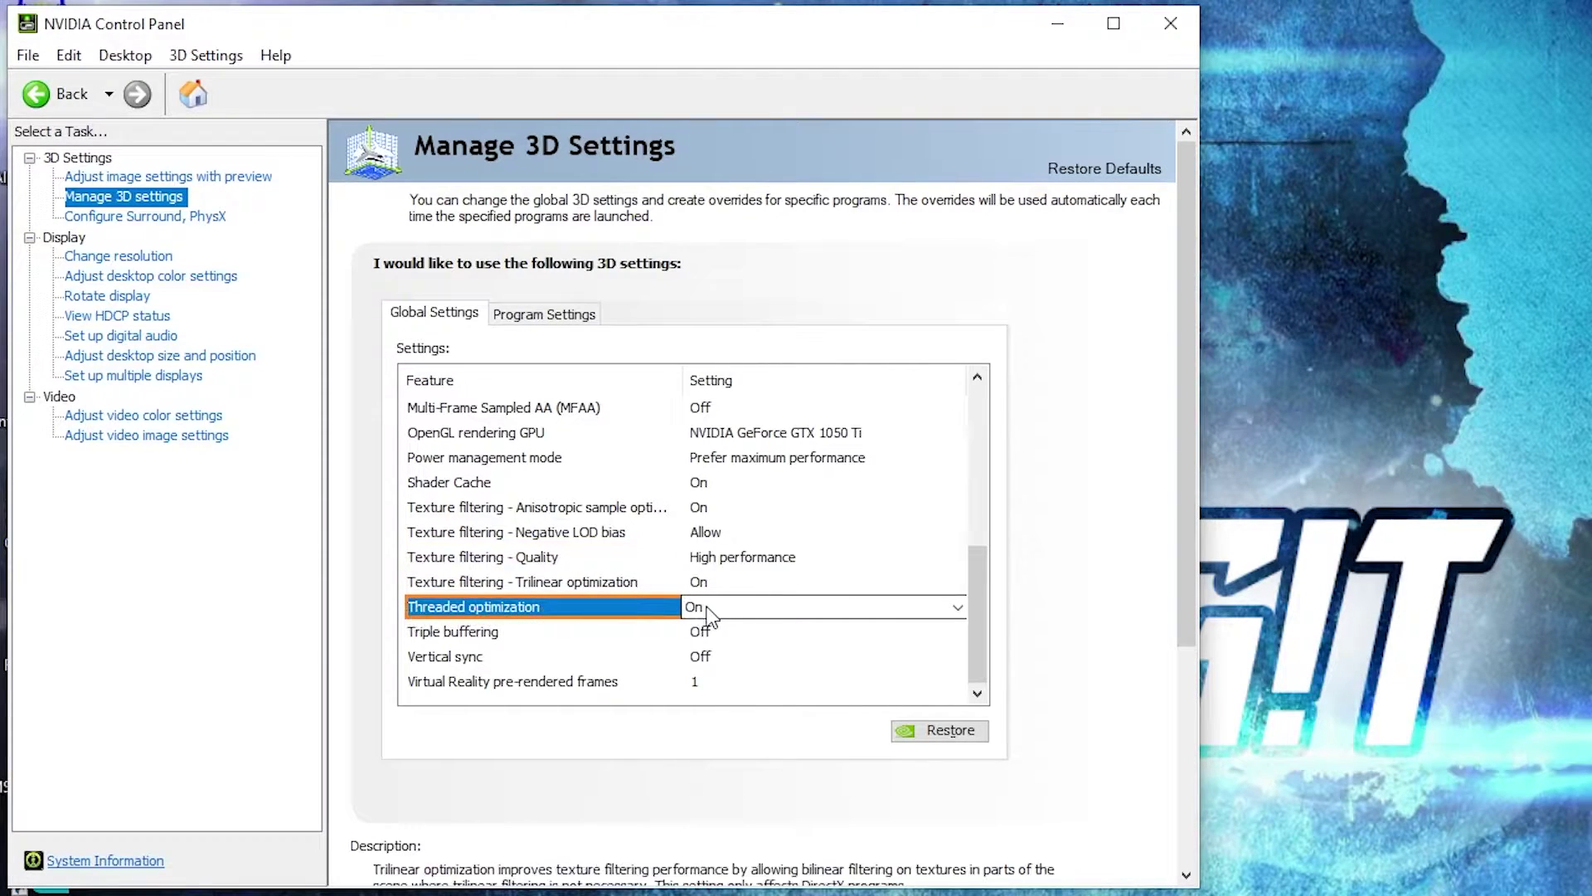
pyautogui.click(477, 657)
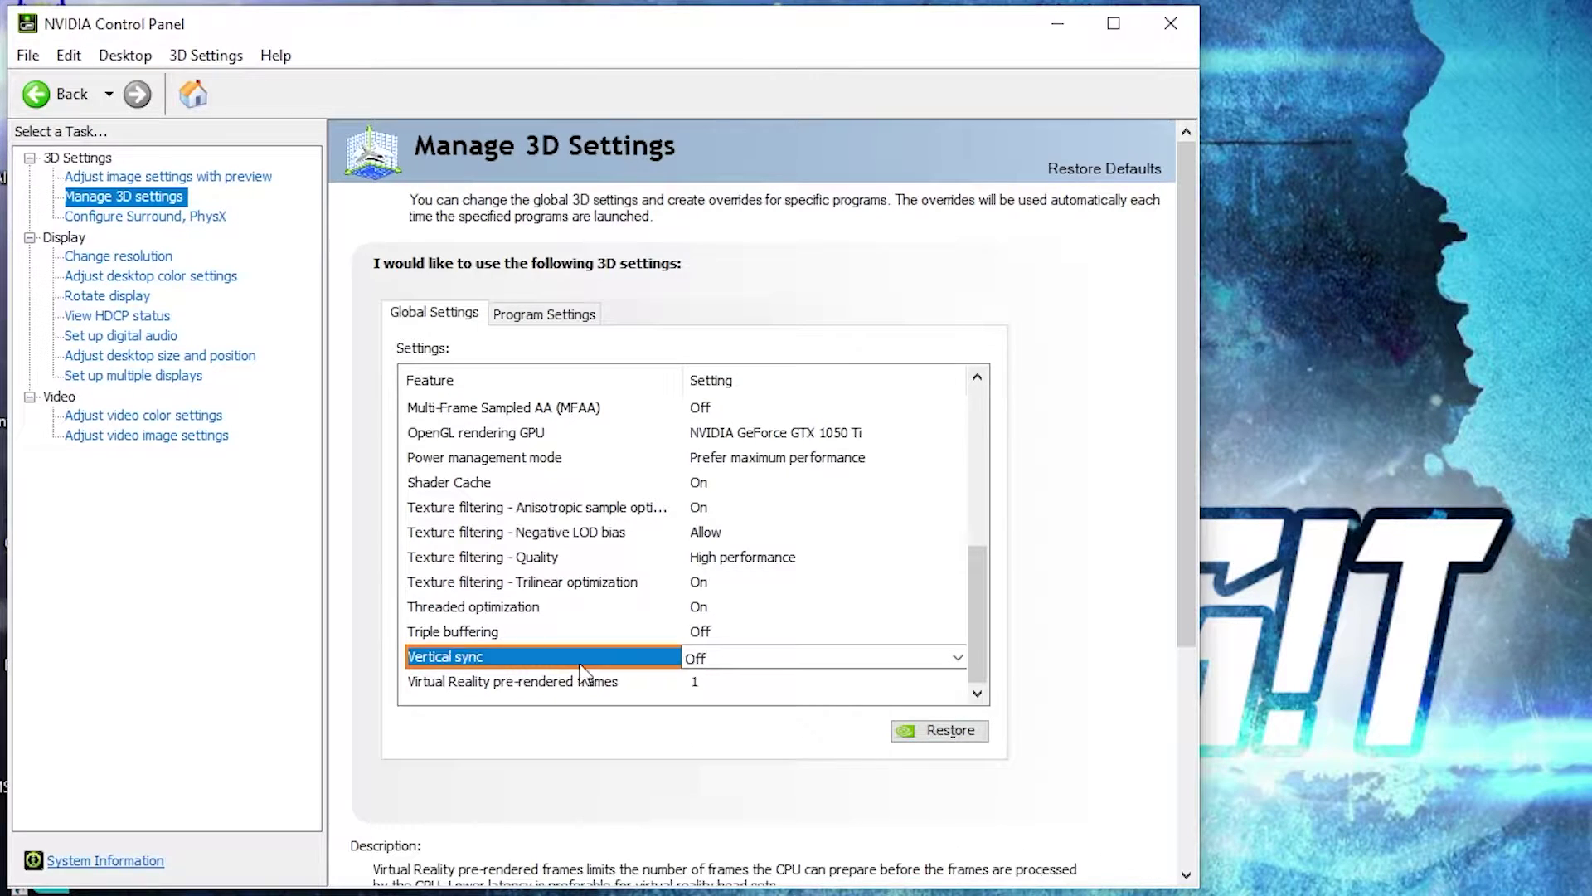
# Set Digital vibrance to 70% in the desktop color settings and apply it.
pyautogui.click(131, 282)
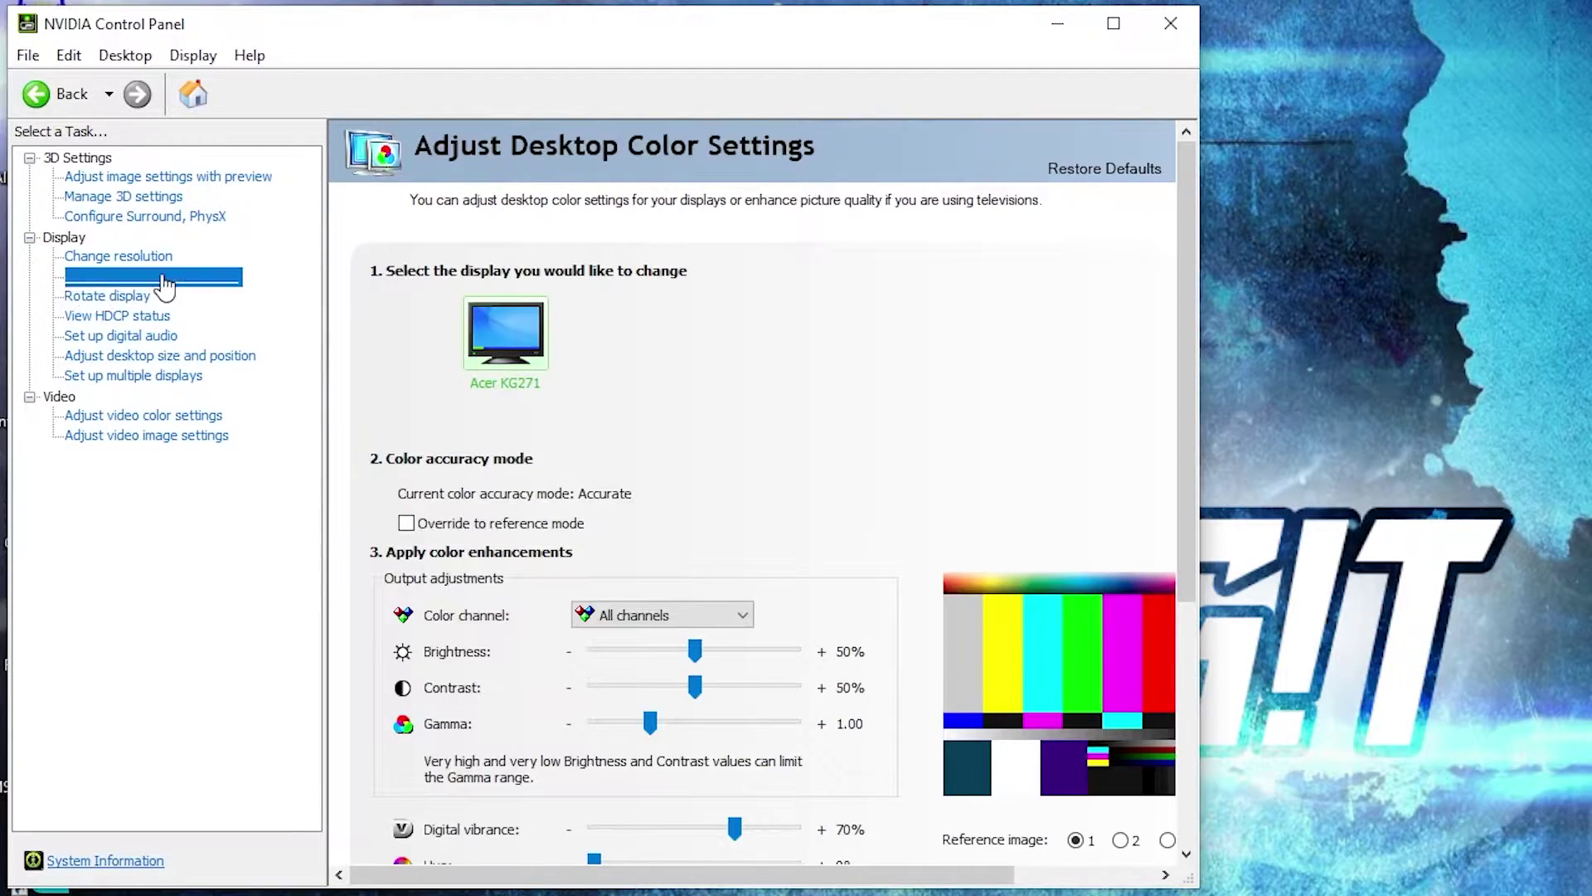
pyautogui.scroll(-3, 446, 692)
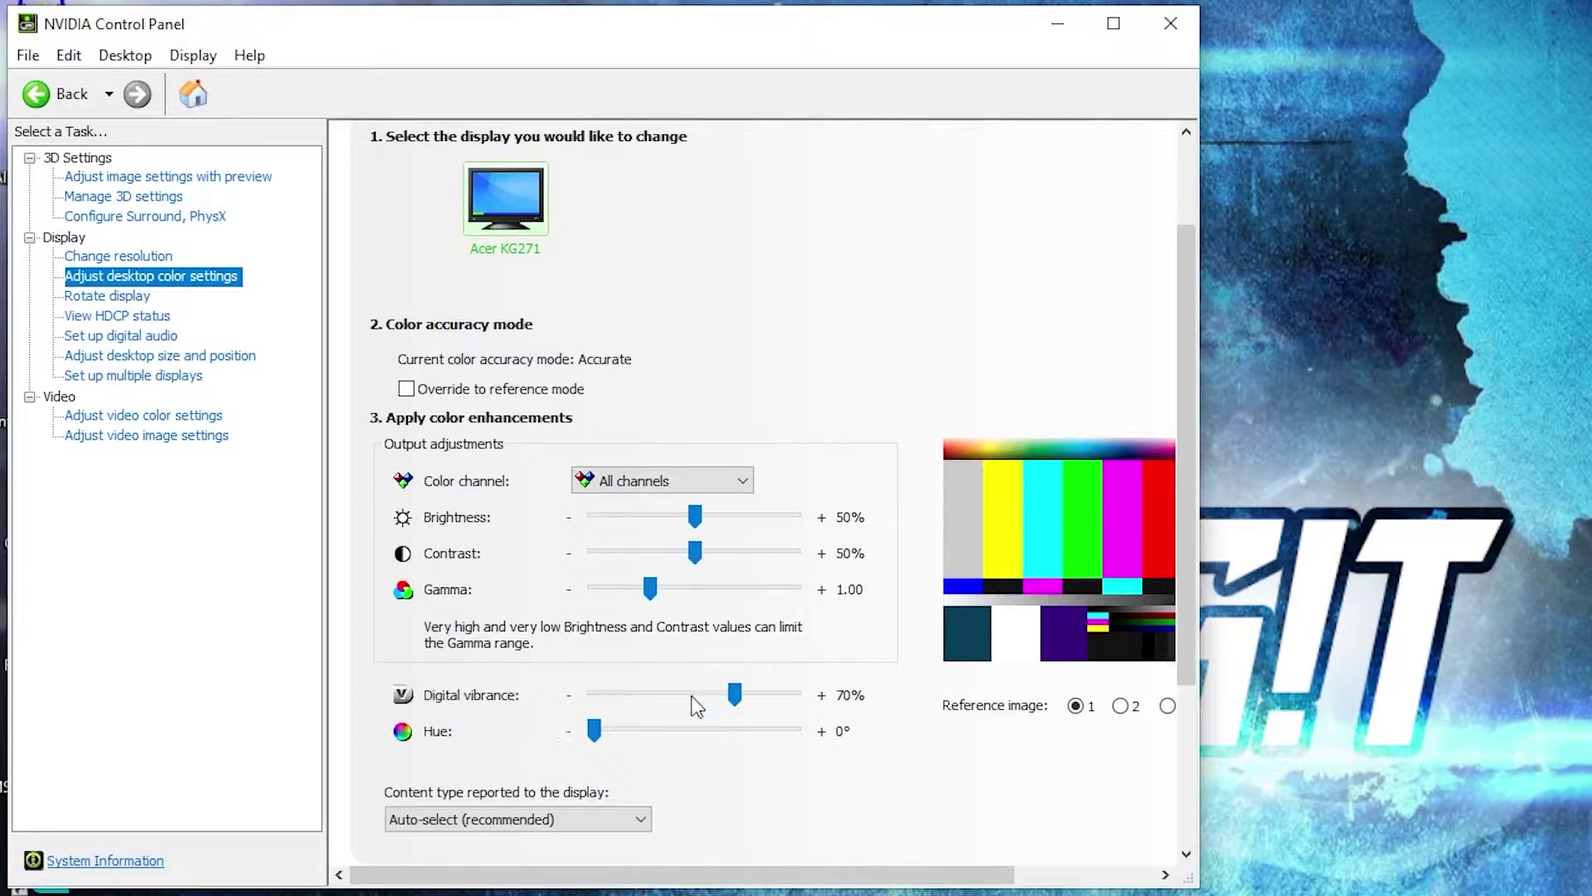
pyautogui.click(734, 695)
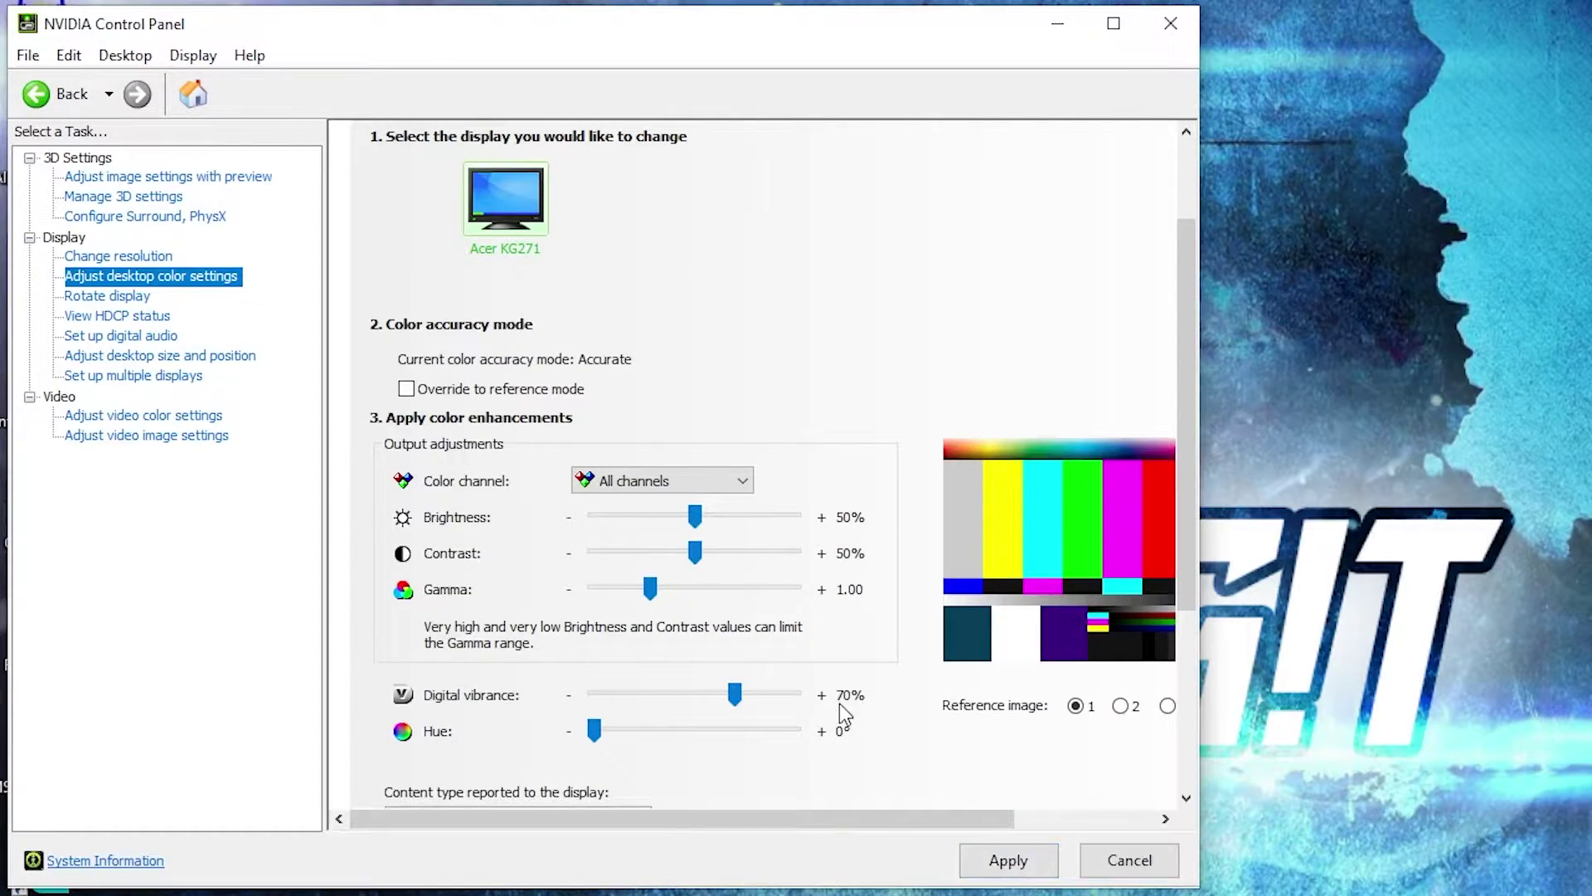
pyautogui.click(1008, 858)
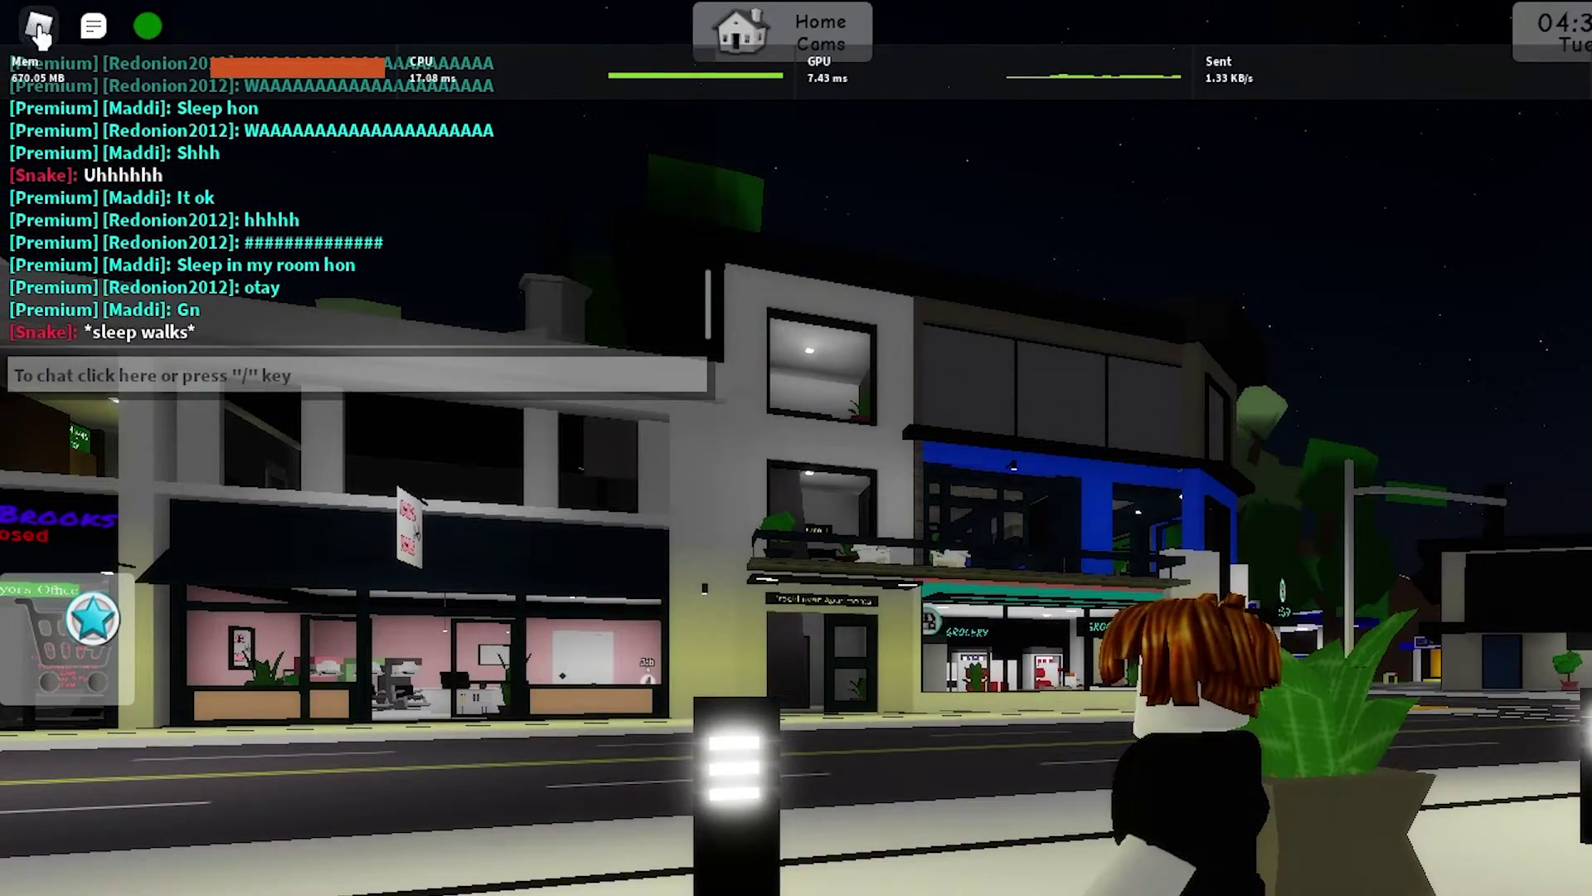
# In the Roblox game's settings, set Fullscreen to On and Graphics Mode to Manual.
pyautogui.click(39, 25)
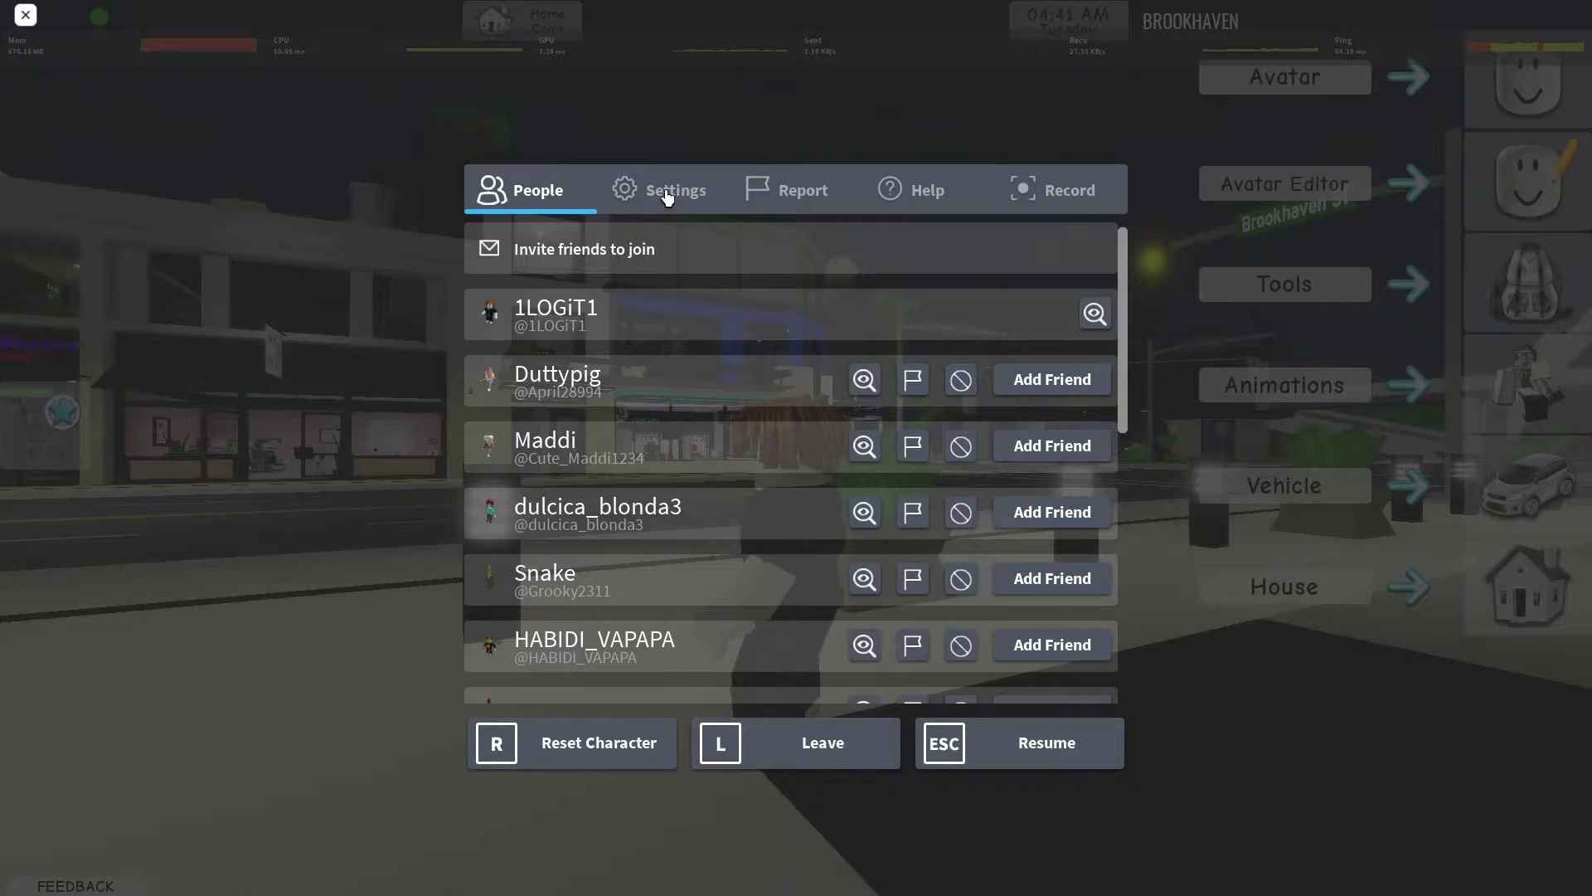
pyautogui.click(667, 198)
pyautogui.click(751, 451)
pyautogui.click(750, 451)
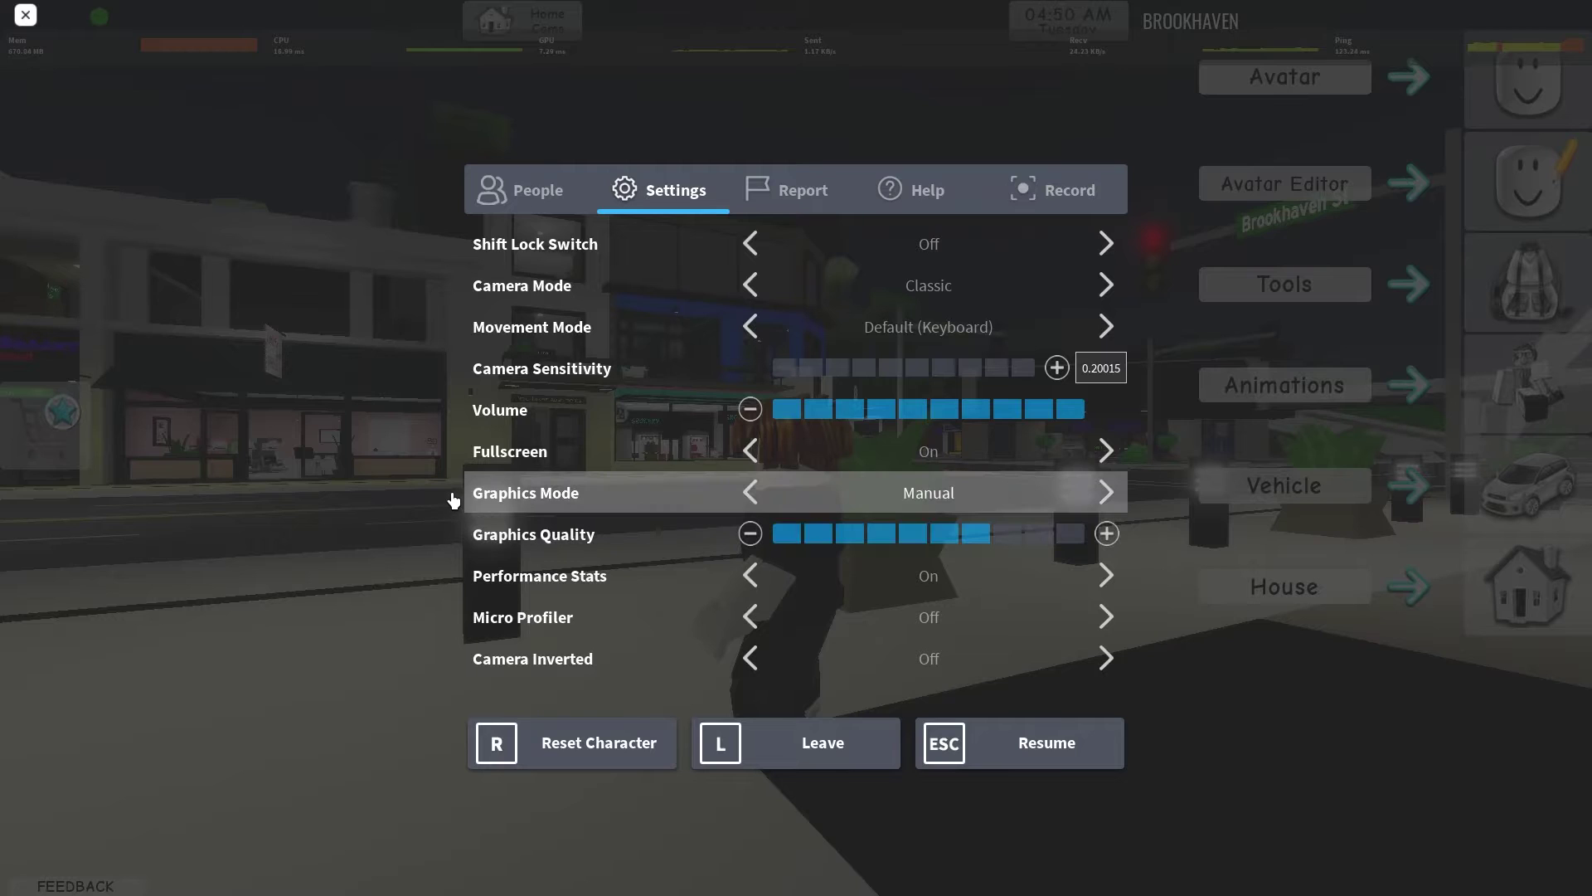
pyautogui.click(777, 492)
pyautogui.click(777, 493)
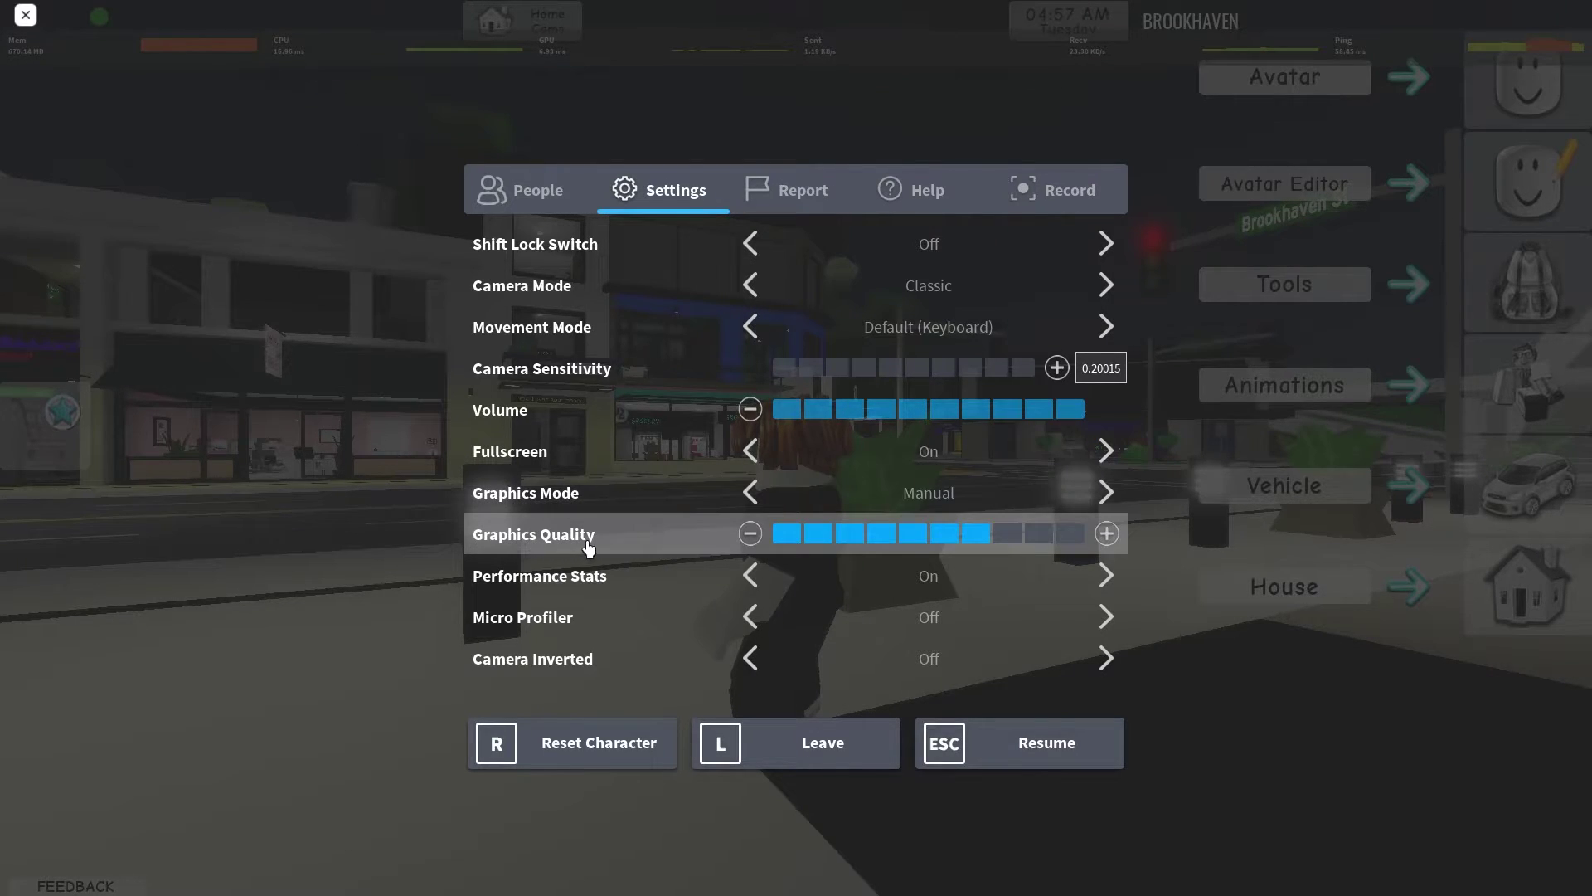
# Lower the Graphics Quality by six levels in the Roblox settings.
pyautogui.click(751, 533)
pyautogui.click(751, 533)
pyautogui.click(751, 534)
pyautogui.click(752, 533)
pyautogui.click(751, 533)
pyautogui.click(751, 533)
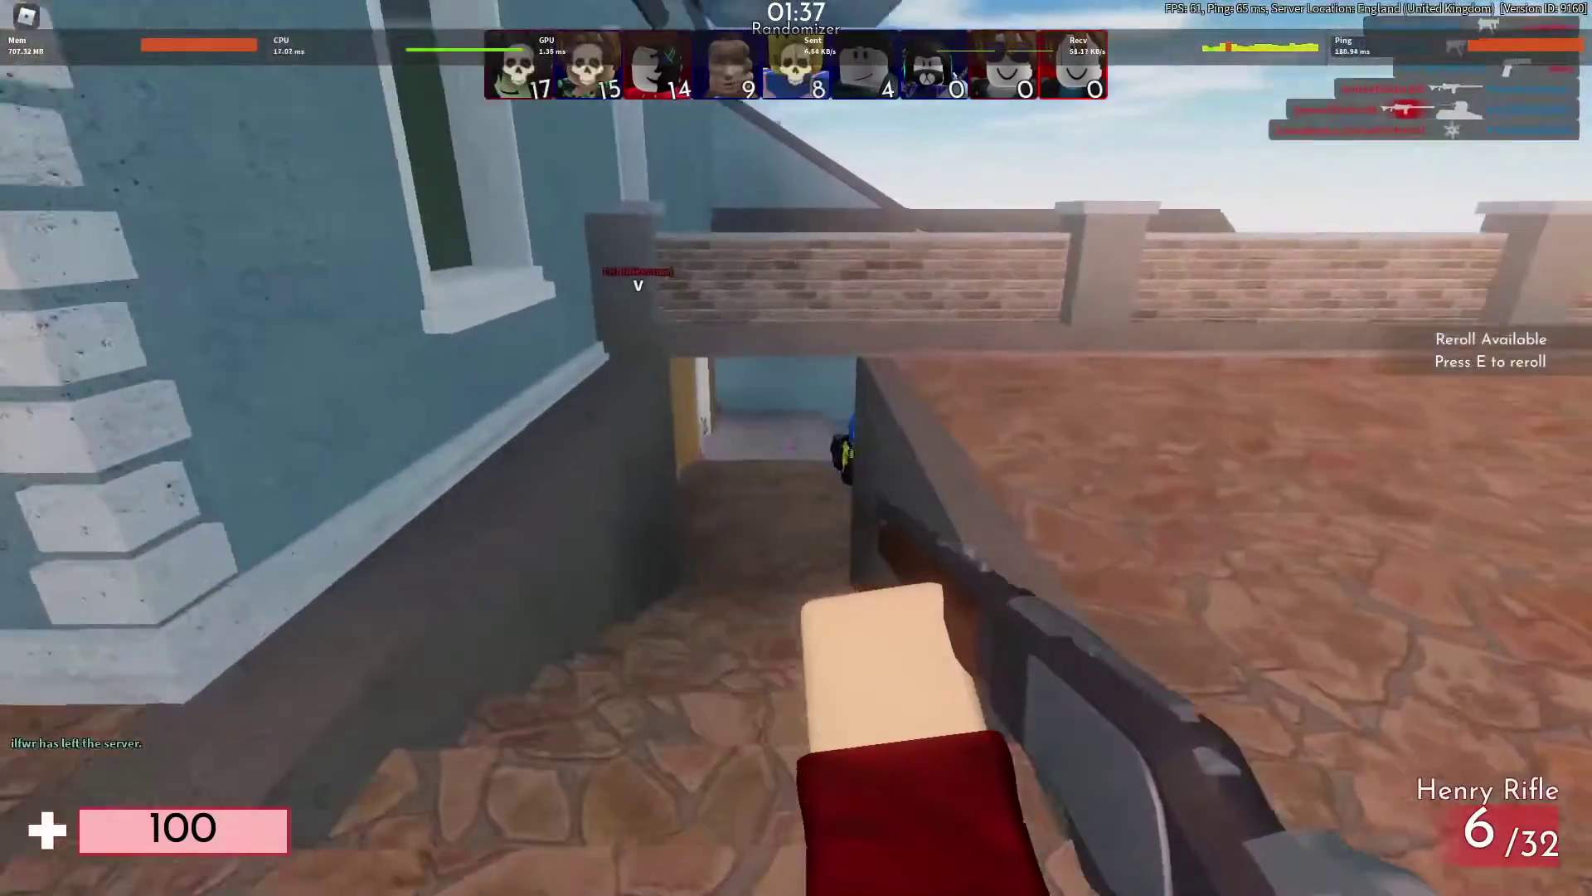
pyautogui.click(796, 448)
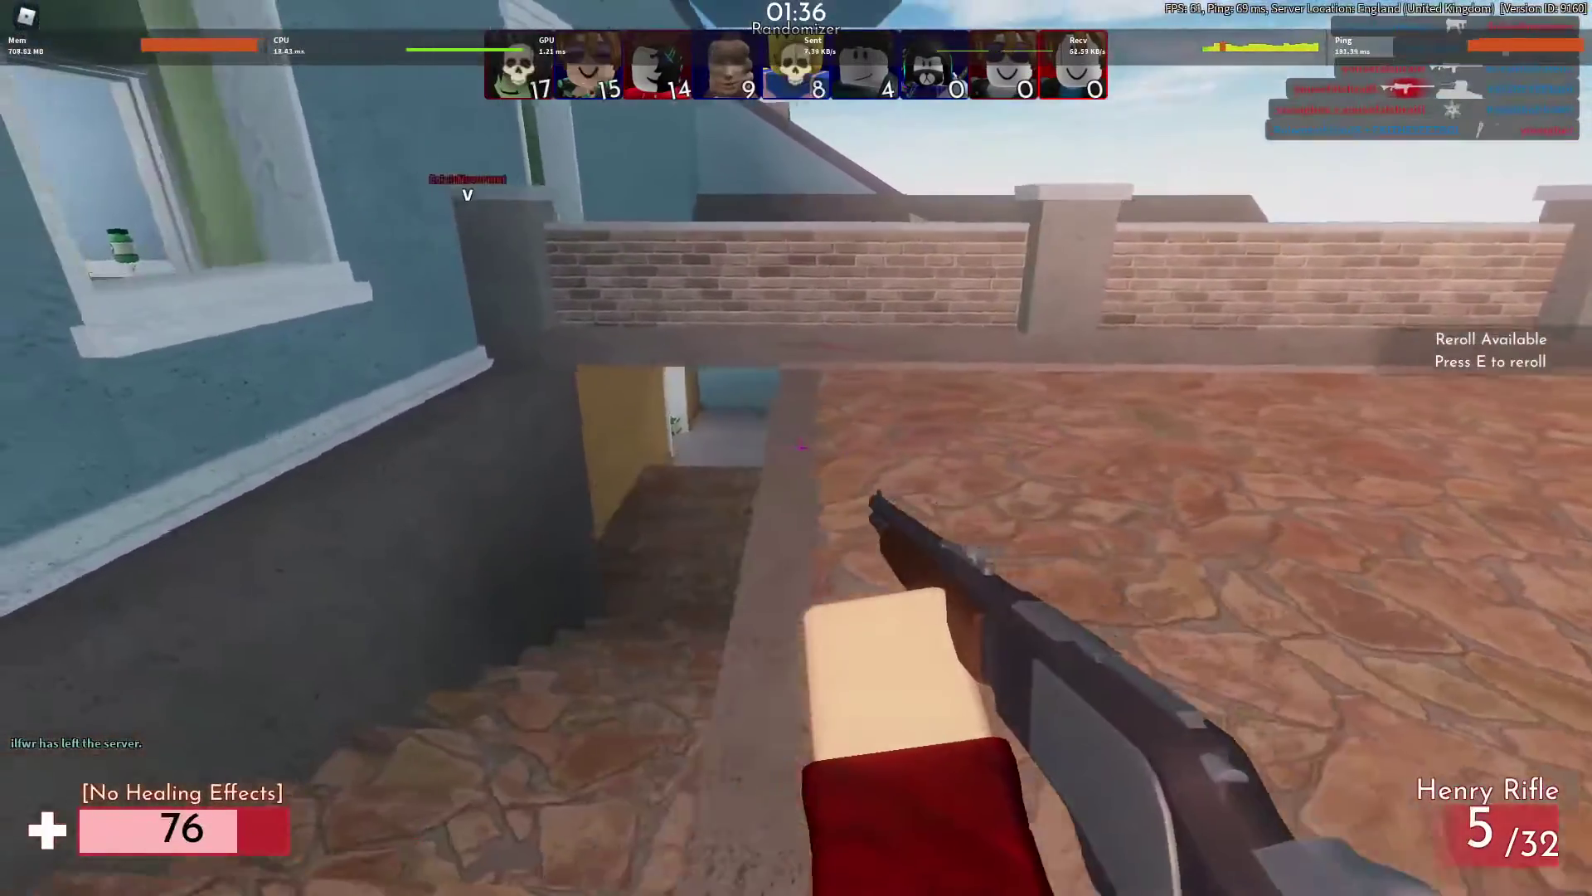
pyautogui.click(796, 448)
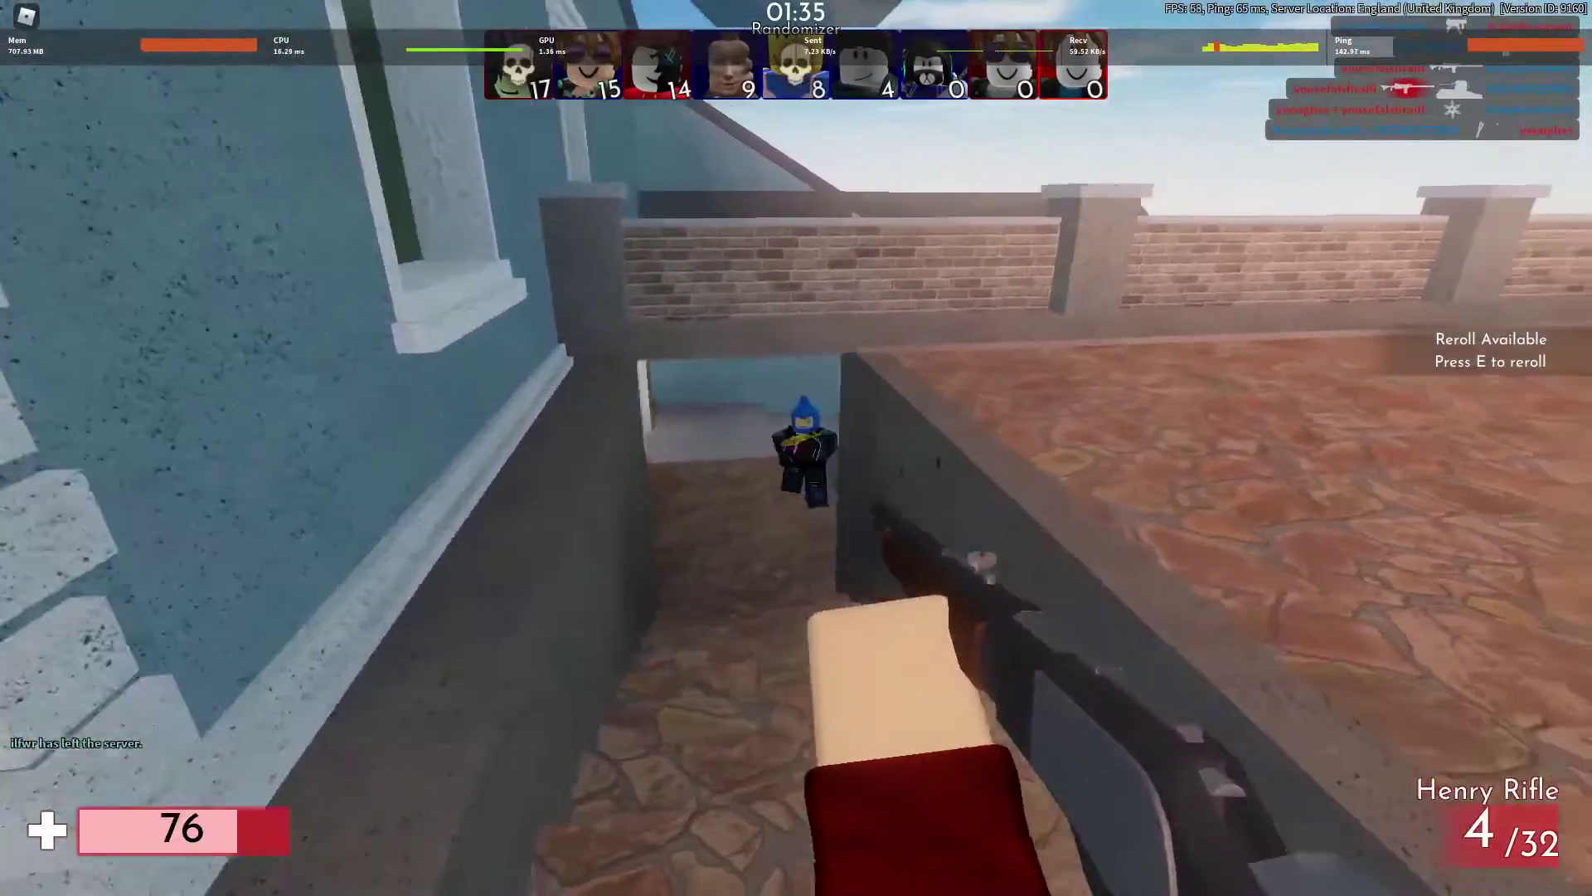
pyautogui.click(796, 448)
pyautogui.press('w')
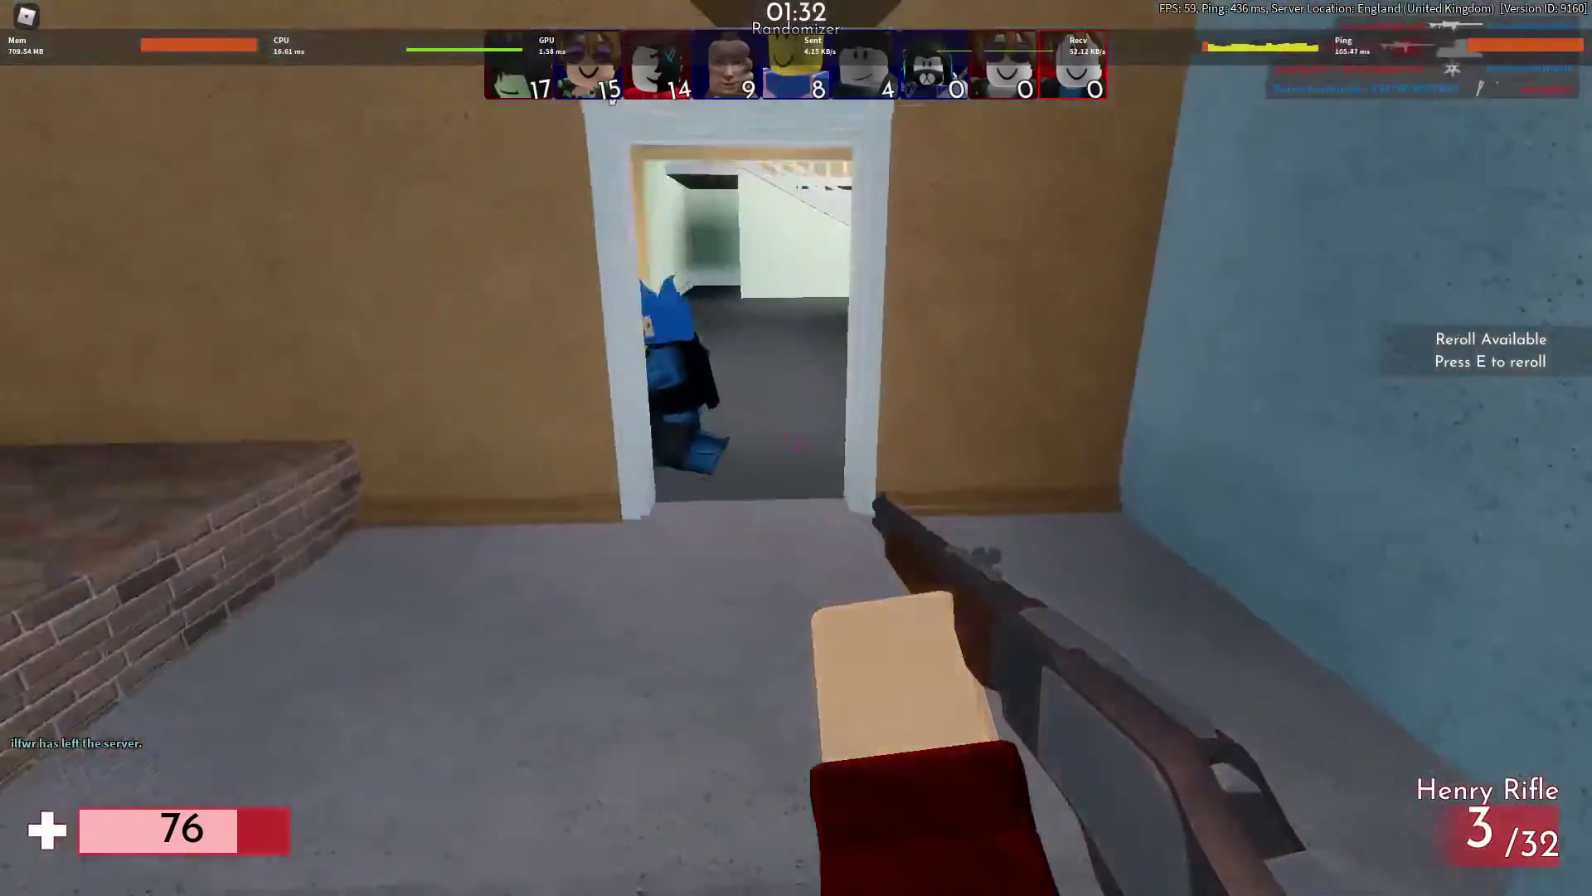
pyautogui.press('w')
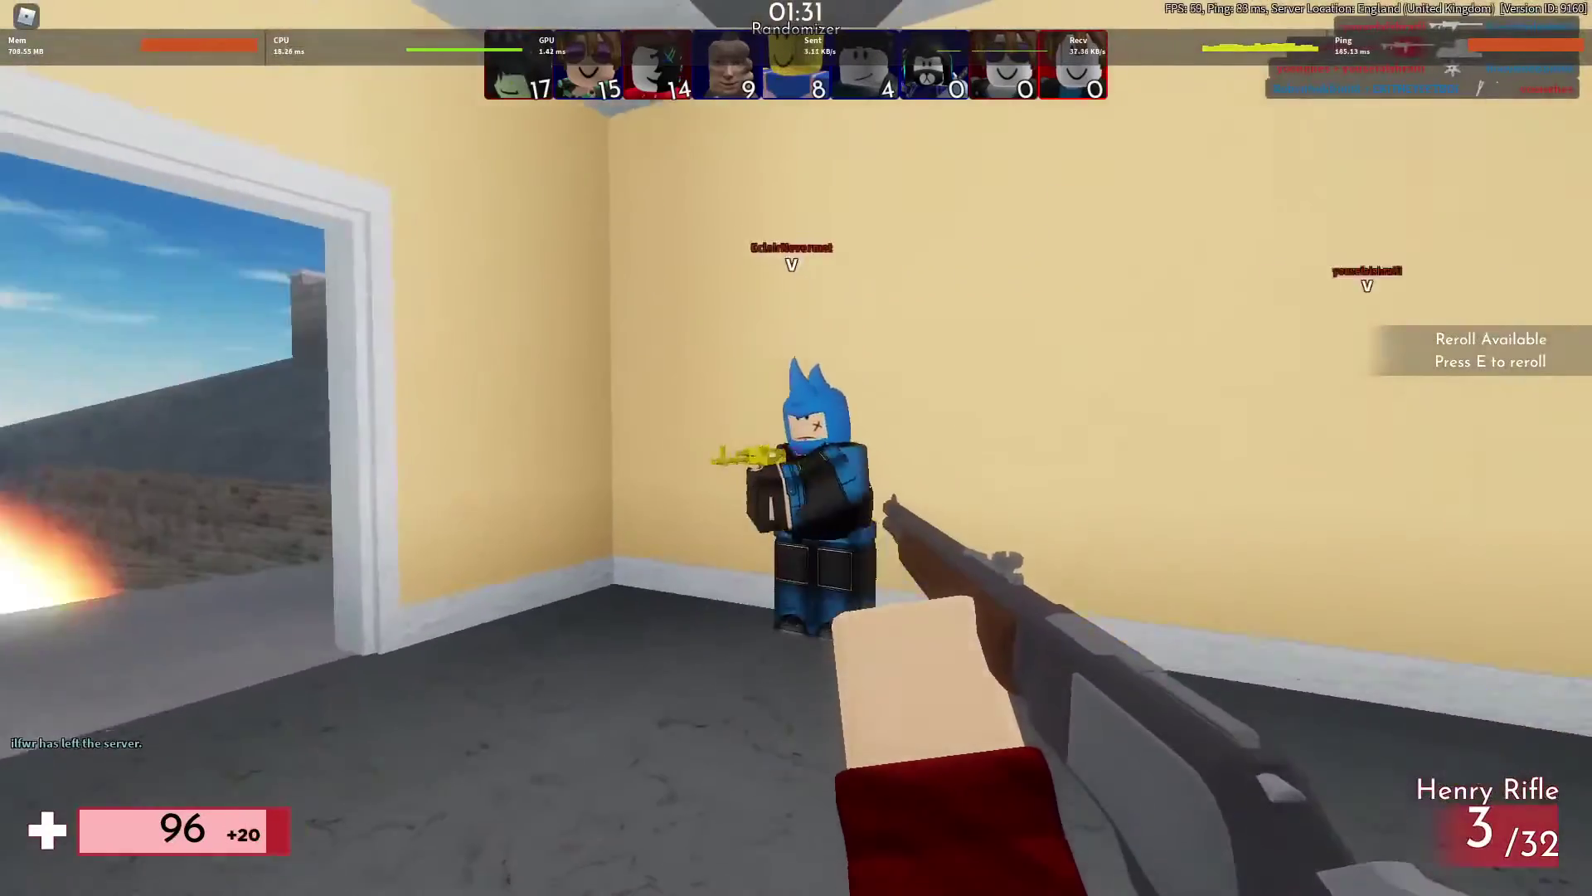